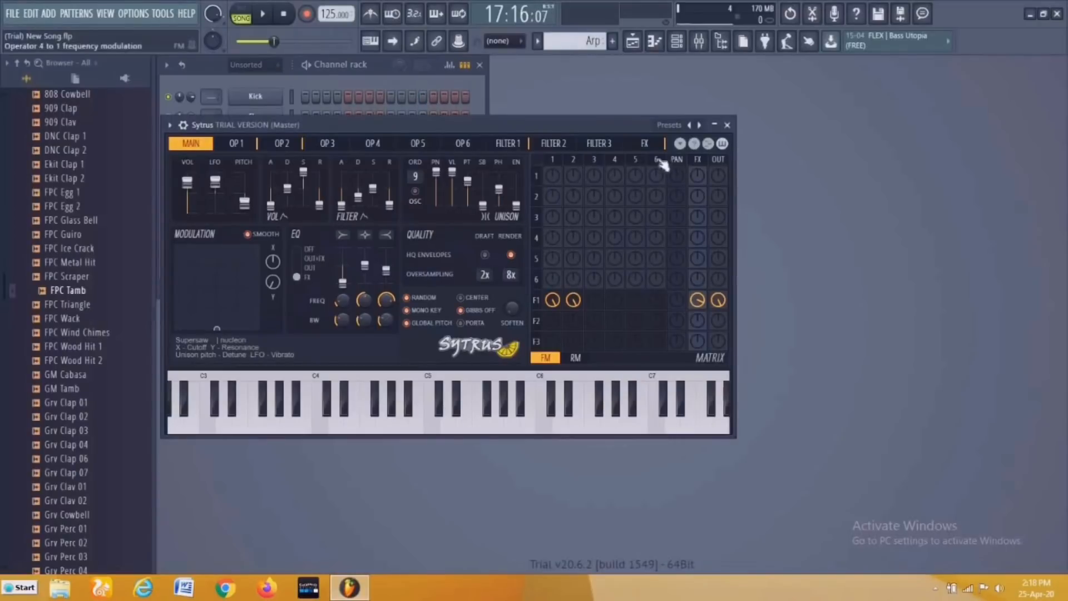
# Load the Synth preset from the arpeggio presets in Sytrus and close the plugin window
pyautogui.click(668, 130)
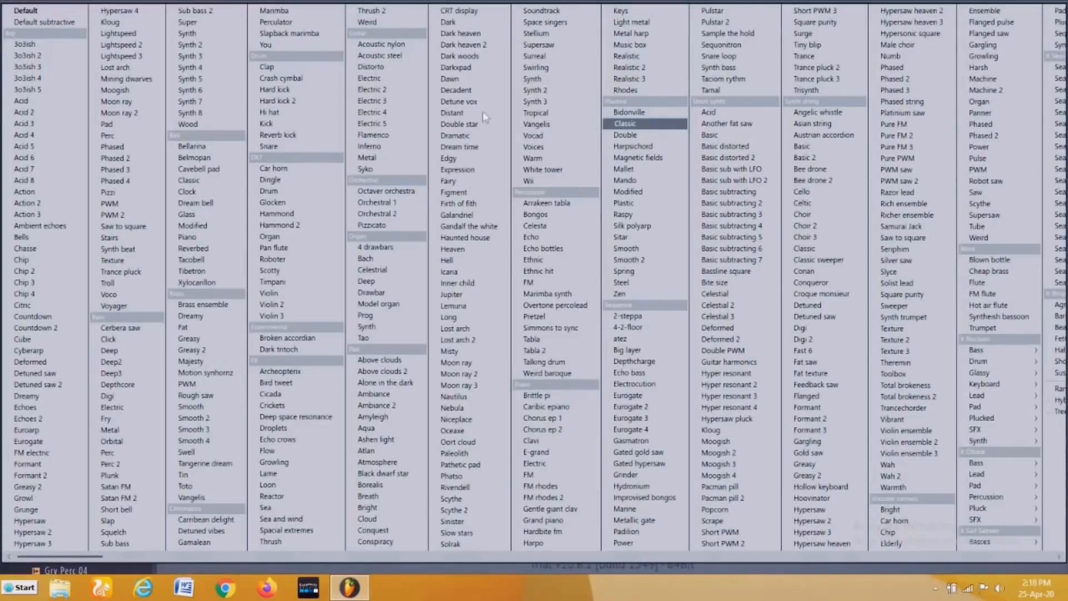
pyautogui.click(207, 37)
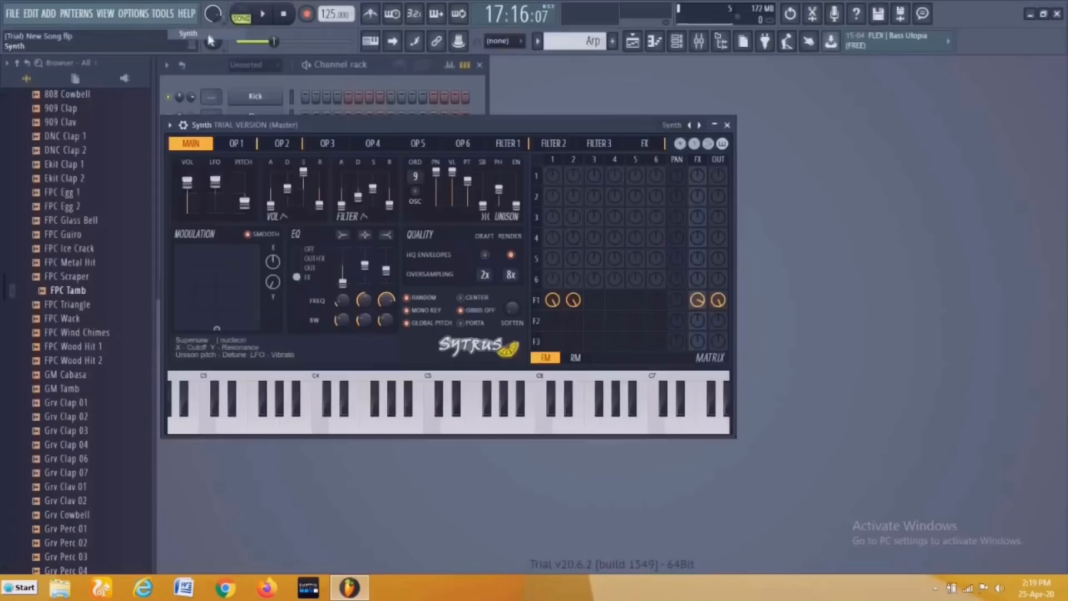
pyautogui.click(727, 125)
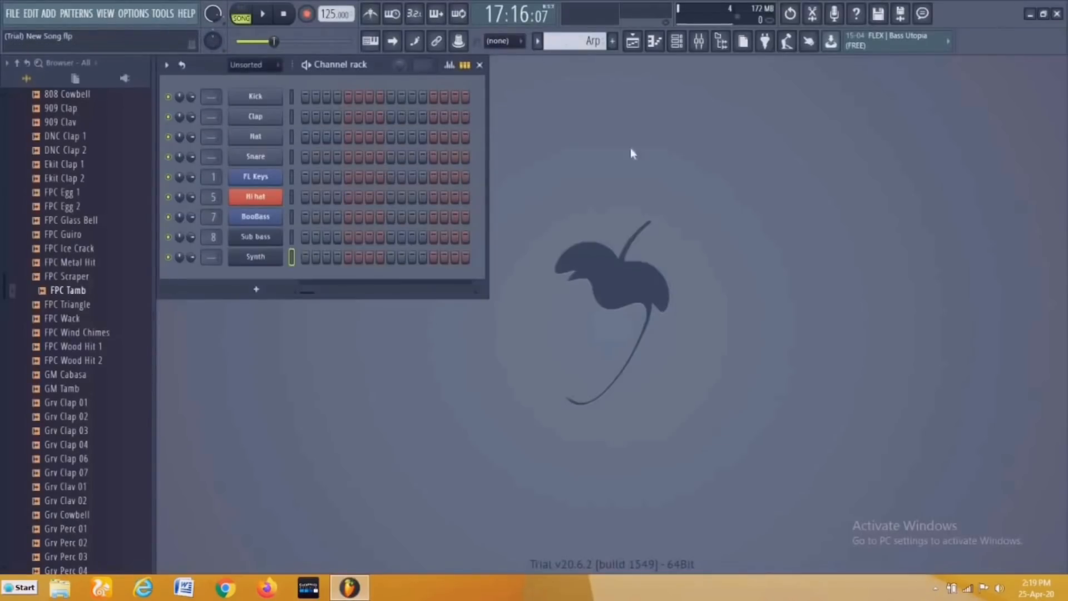
# Open the FL Keys notes of the Structure pattern and place the first A6, D7 and F7 arpeggio notes above the opening chord
pyautogui.click(323, 174)
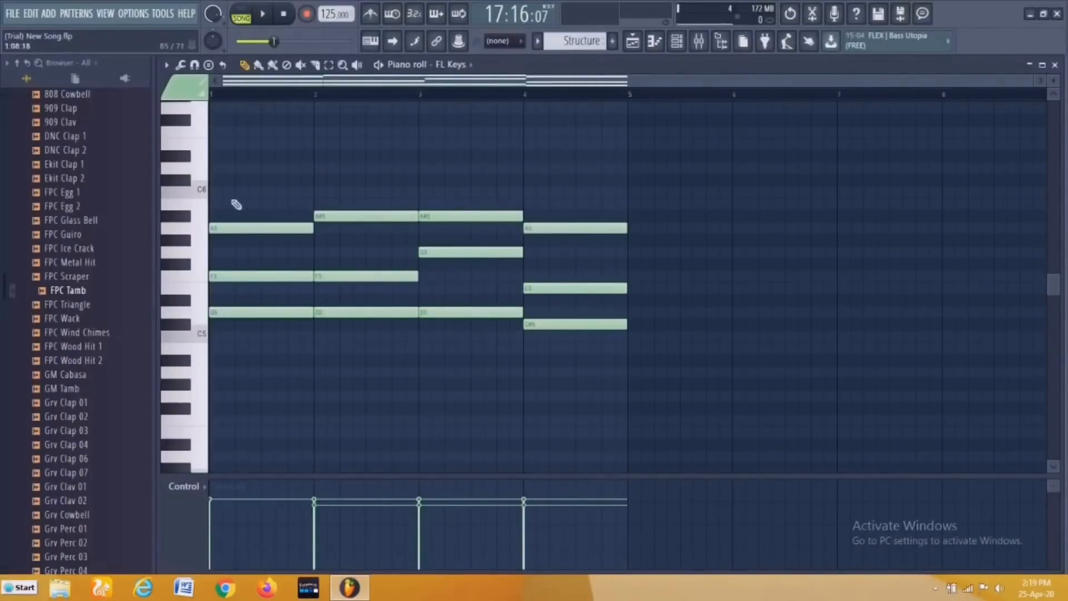
pyautogui.scroll(-1, 235, 203)
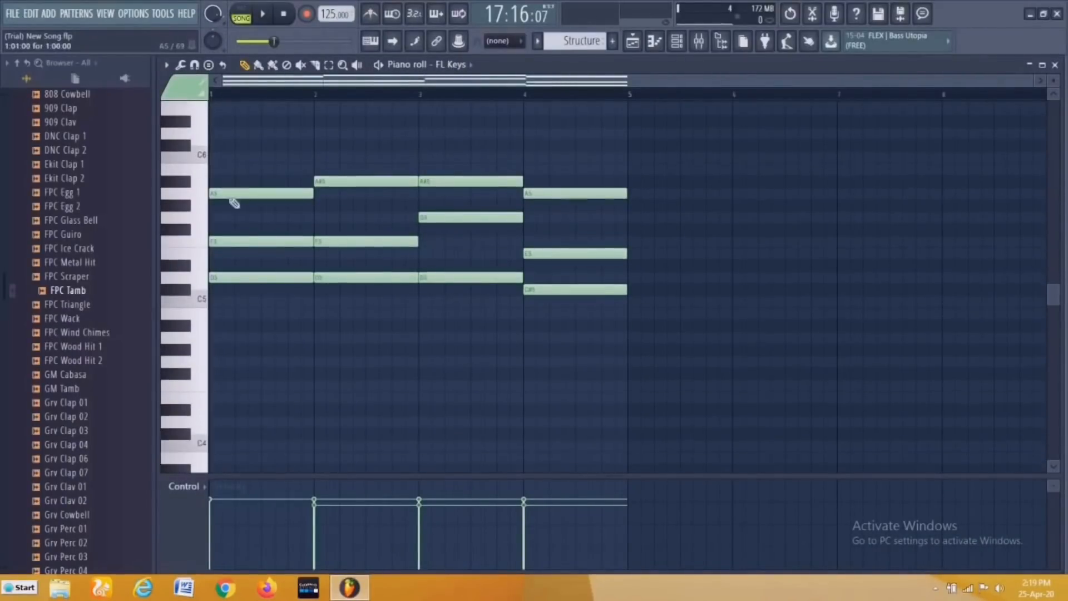
pyautogui.scroll(2, 234, 203)
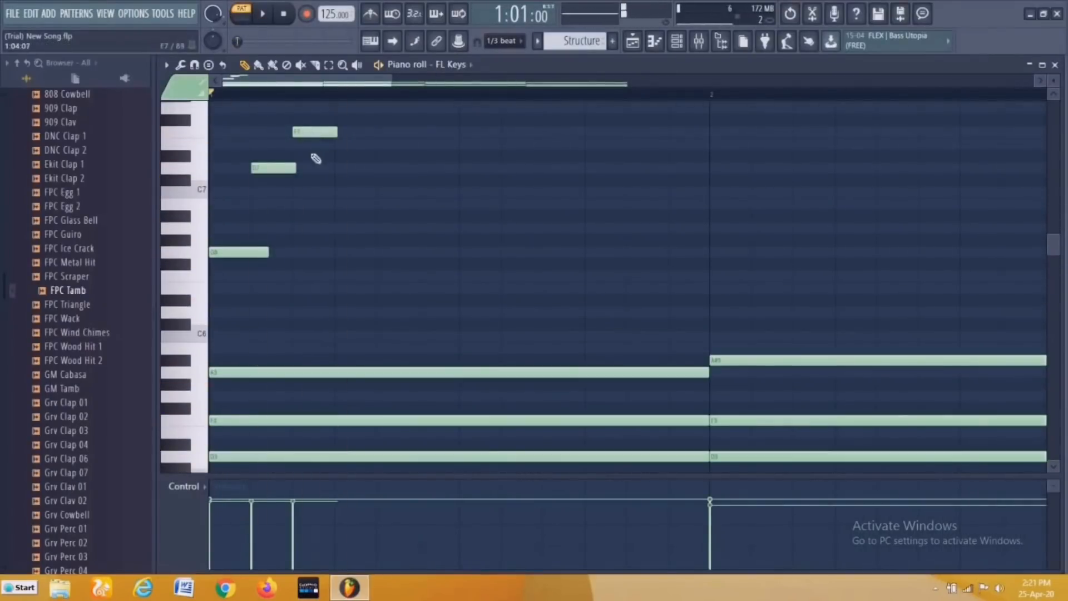
pyautogui.click(314, 252)
pyautogui.moveTo(315, 223); pyautogui.dragTo(316, 226)
pyautogui.click(351, 168)
# Continue the repeating A6, D7, F7 figure to the end of bar 1
pyautogui.click(435, 170)
pyautogui.click(468, 133)
pyautogui.click(501, 228)
pyautogui.click(532, 168)
pyautogui.click(565, 134)
# Place C7, D7 and G7 arpeggio notes at the start of bar 2 and play them back
pyautogui.moveTo(608, 204); pyautogui.dragTo(610, 191)
pyautogui.scroll(3, 657, 267)
pyautogui.press('space')
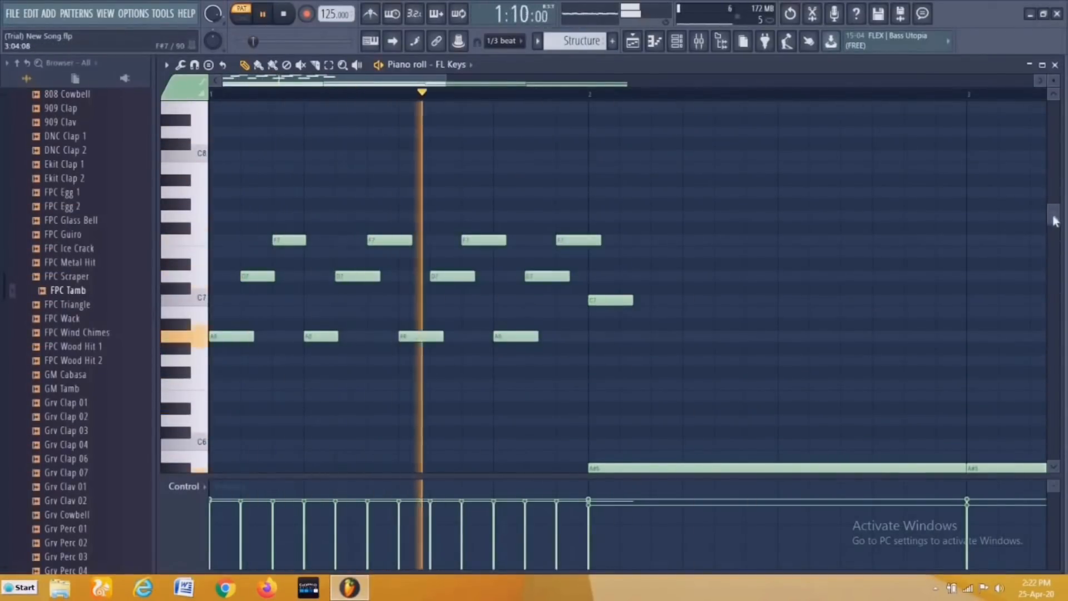
pyautogui.press('space')
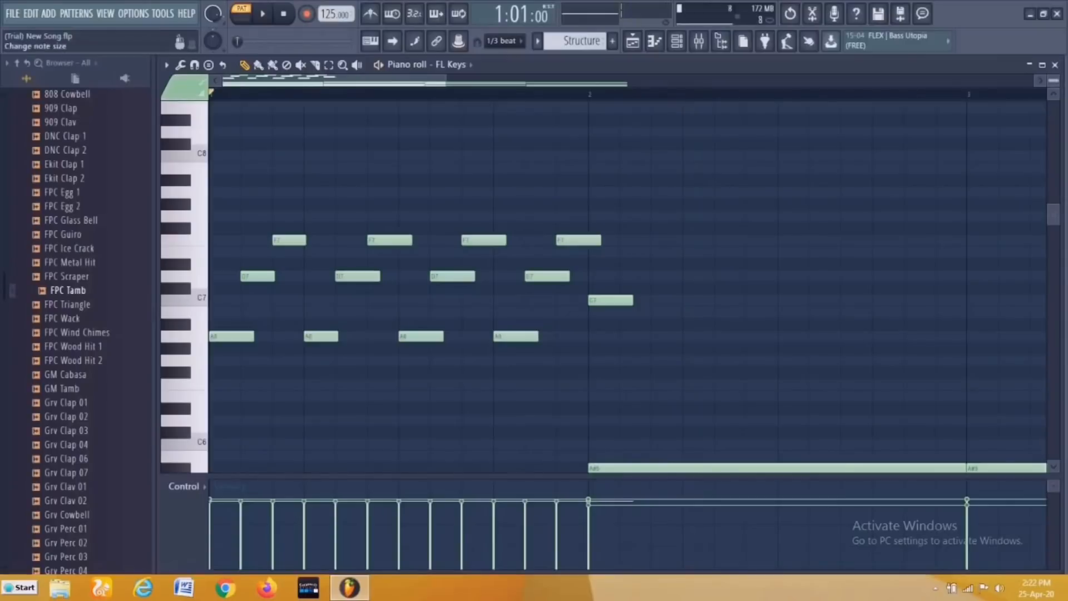
pyautogui.moveTo(1053, 80); pyautogui.dragTo(1053, 75)
pyautogui.click(640, 293)
pyautogui.press('space')
pyautogui.press('space')
pyautogui.click(668, 247)
pyautogui.press('space')
pyautogui.press('space')
# Duplicate the three-note figure of bar 2 directly after itself and play the pattern
pyautogui.moveTo(612, 228); pyautogui.dragTo(702, 313)
pyautogui.hotkey('ctrl', 'b')
pyautogui.click(505, 41)
pyautogui.click(503, 85)
pyautogui.press('space')
pyautogui.press('space')
pyautogui.press('space')
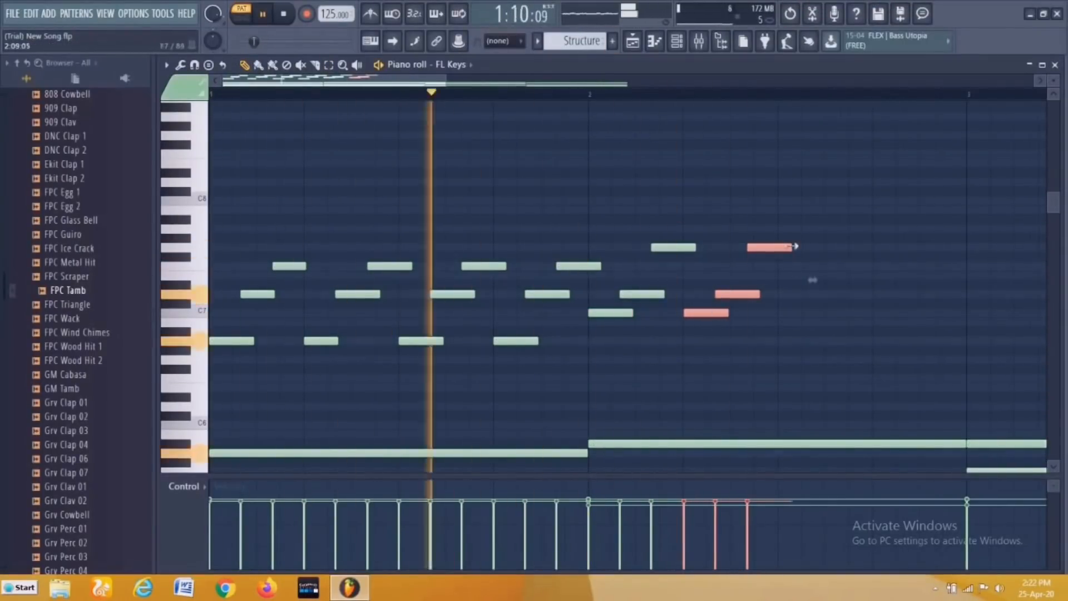
pyautogui.press('space')
# Delete the two G7 notes in bar 2 and set the snap to 1/3 step
pyautogui.rightClick(770, 247)
pyautogui.rightClick(663, 247)
pyautogui.click(504, 41)
pyautogui.click(511, 123)
# Add an F7 note after the first D7 of bar 2 and lower the bar's first C7 to A#6
pyautogui.click(668, 268)
pyautogui.press('space')
pyautogui.press('space')
pyautogui.moveTo(604, 313); pyautogui.dragTo(604, 333)
pyautogui.press('space')
pyautogui.press('space')
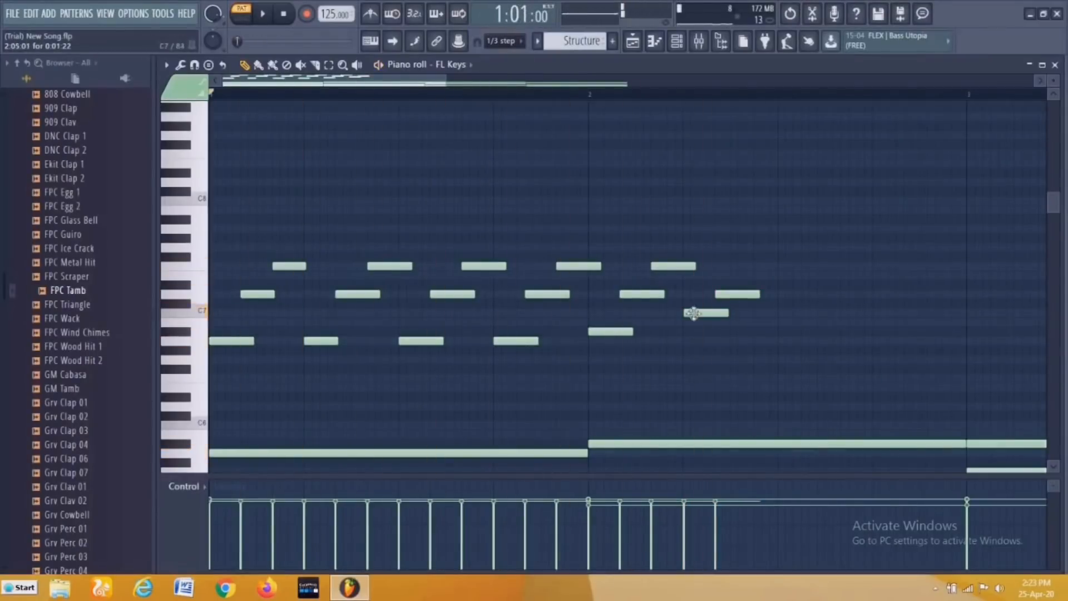
# Lower the second C7 of bar 2 to A#6 and end both figures on G7
pyautogui.moveTo(693, 313); pyautogui.dragTo(692, 332)
pyautogui.moveTo(676, 267); pyautogui.dragTo(677, 247)
pyautogui.press('space')
pyautogui.press('space')
pyautogui.click(760, 247)
# Duplicate the two A#6, D7, G7 figures to fill the rest of bar 2 and play the result
pyautogui.moveTo(791, 207); pyautogui.dragTo(591, 364)
pyautogui.hotkey('ctrl', 'b')
pyautogui.moveTo(797, 335); pyautogui.dragTo(791, 332)
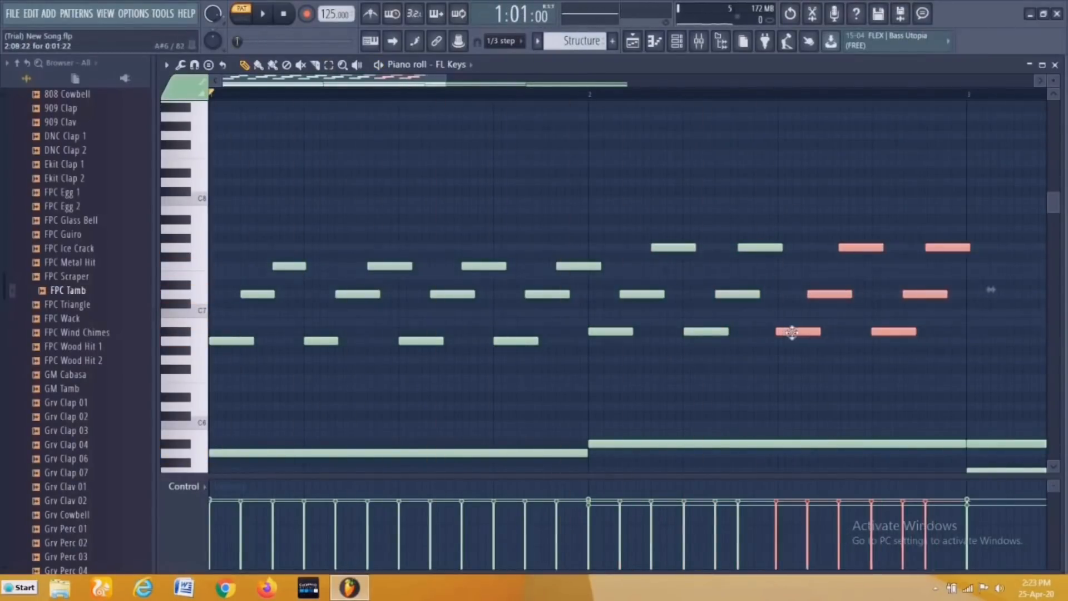
pyautogui.scroll(-1, 796, 346)
pyautogui.press('space')
pyautogui.press('space')
# Nudge the misaligned G7 notes in bar 2 slightly later so the figures are evenly spaced
pyautogui.scroll(6, 796, 345)
pyautogui.moveTo(508, 249); pyautogui.dragTo(525, 249)
pyautogui.scroll(-4, 554, 251)
pyautogui.press('space')
pyautogui.press('space')
pyautogui.moveTo(743, 248); pyautogui.dragTo(752, 248)
# Place G6, C7 and E7 arpeggio notes at the start of bar 3
pyautogui.scroll(-3, 752, 255)
pyautogui.click(723, 359)
pyautogui.click(756, 313)
pyautogui.press('space')
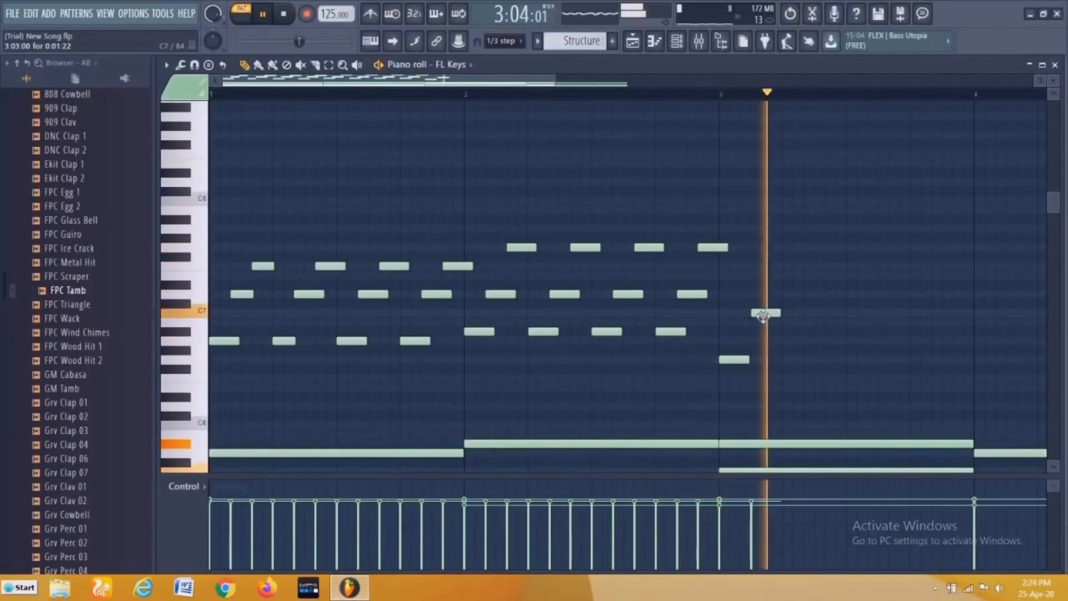
pyautogui.press('space')
pyautogui.click(777, 275)
# Repeat the G6, C7, E7 figure until it fills bar 3
pyautogui.click(798, 359)
pyautogui.moveTo(834, 234); pyautogui.dragTo(751, 377)
pyautogui.hotkey('ctrl', 'b')
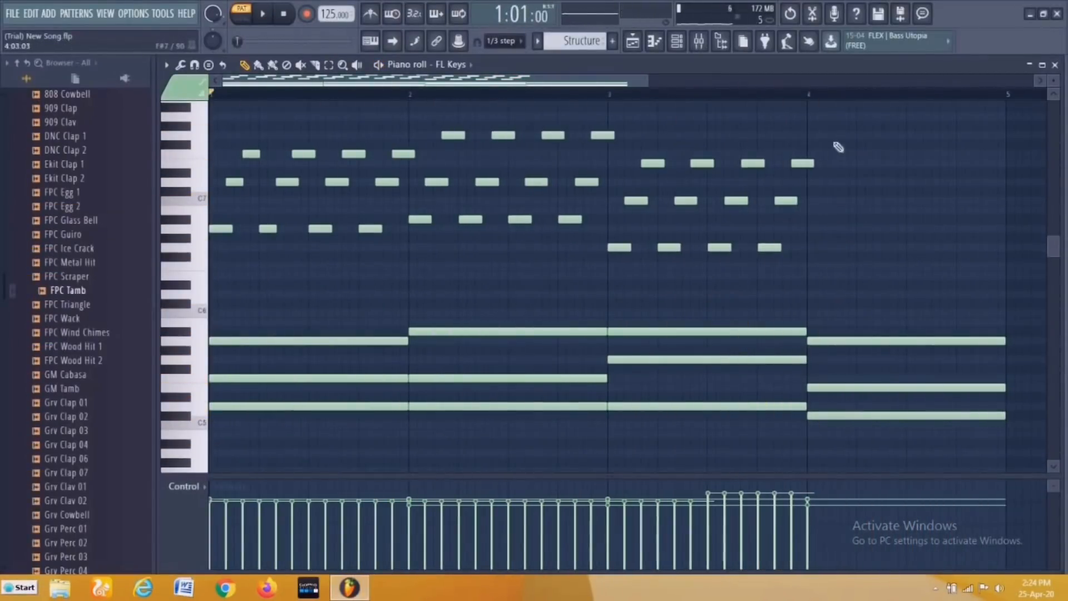
pyautogui.scroll(-2, 735, 267)
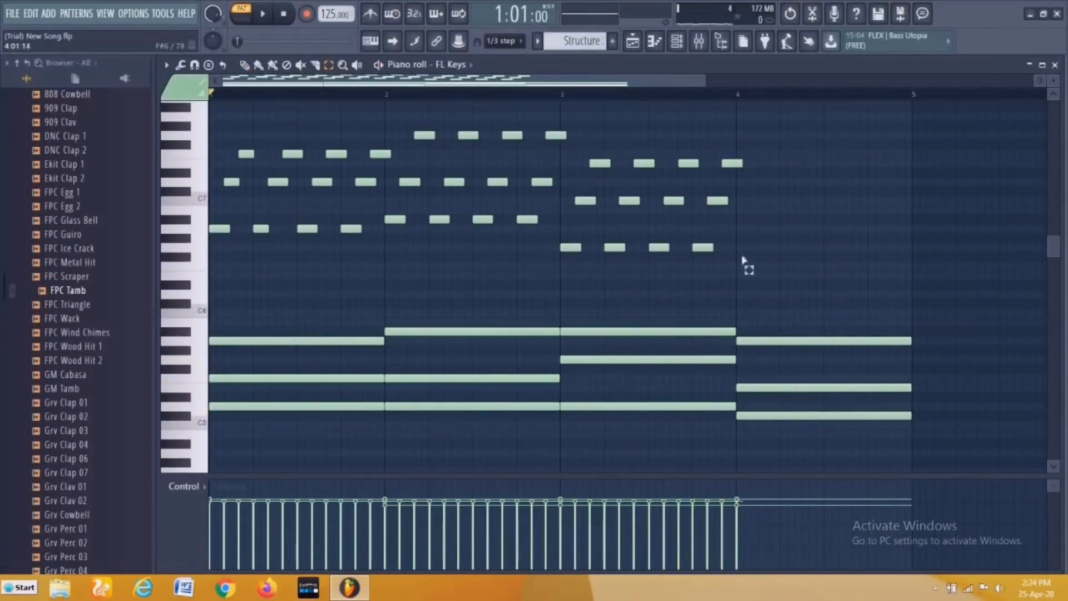
# Place A6, A#6 and C#7 notes in rising order at the start of bar 4
pyautogui.moveTo(748, 270); pyautogui.dragTo(747, 231)
pyautogui.press('space')
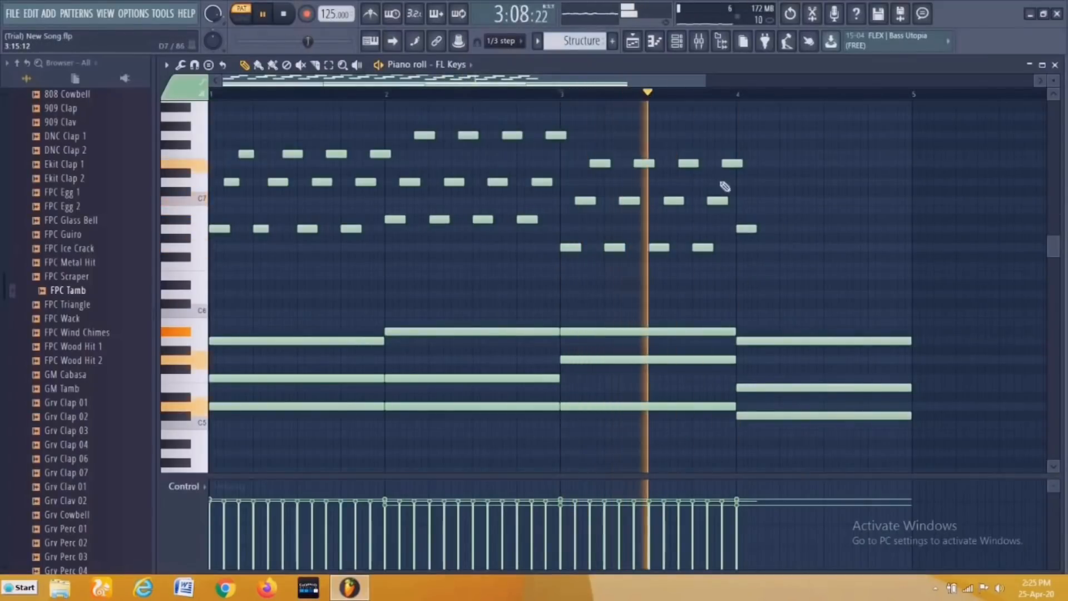
pyautogui.click(742, 186)
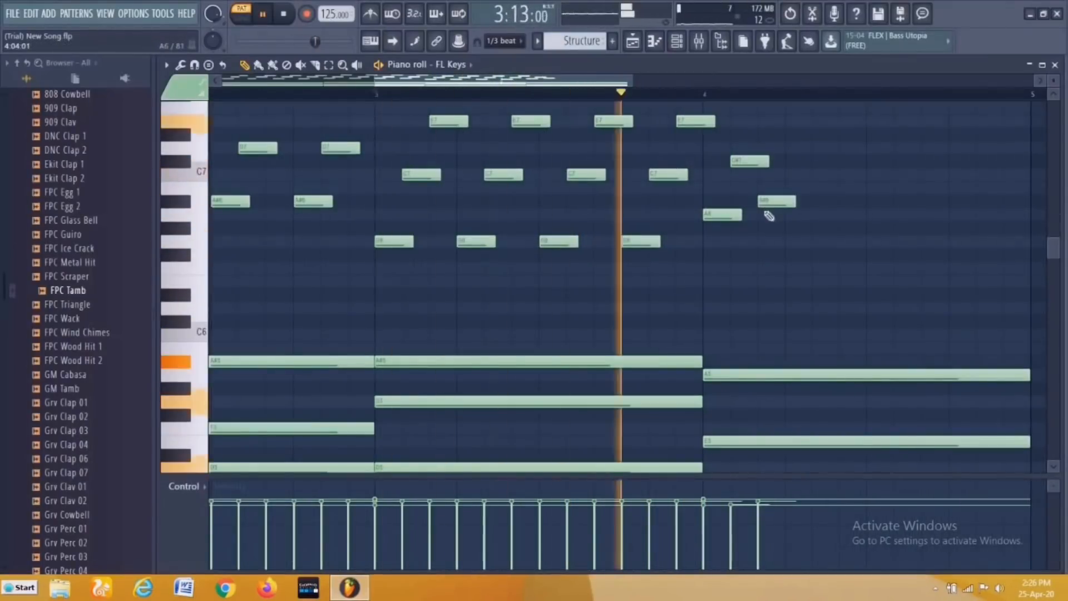
pyautogui.moveTo(768, 214); pyautogui.dragTo(746, 203)
pyautogui.press('space')
# Duplicate the A6, A#6, C#7 figure through bar 4 so it plays four times
pyautogui.hotkey('ctrl', 'b')
pyautogui.moveTo(725, 128); pyautogui.dragTo(801, 218)
pyautogui.keyDown('ctrl'); pyautogui.click(804, 222); pyautogui.keyUp('ctrl')
pyautogui.hotkey('ctrl', 'z')
pyautogui.scroll(6, 810, 221)
pyautogui.moveTo(704, 218); pyautogui.dragTo(696, 220)
pyautogui.scroll(-5, 700, 221)
pyautogui.hotkey('ctrl', 'b')
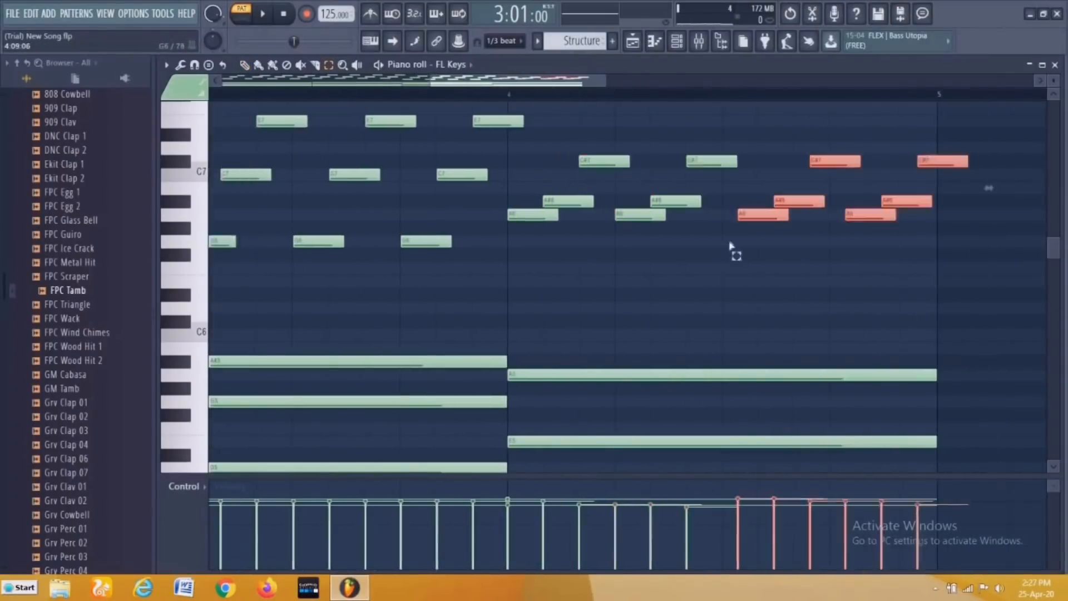
# Change the last figure of bar 4 to E7, D7, C#7 and play the arpeggio back
pyautogui.scroll(5, 726, 245)
pyautogui.scroll(-5, 742, 265)
pyautogui.press('space')
pyautogui.moveTo(796, 260); pyautogui.dragTo(805, 166)
pyautogui.press('space')
pyautogui.press('space')
pyautogui.press('space')
pyautogui.keyDown('ctrl'); pyautogui.click(801, 222); pyautogui.keyUp('ctrl')
pyautogui.moveTo(822, 244); pyautogui.dragTo(821, 190)
pyautogui.press('space')
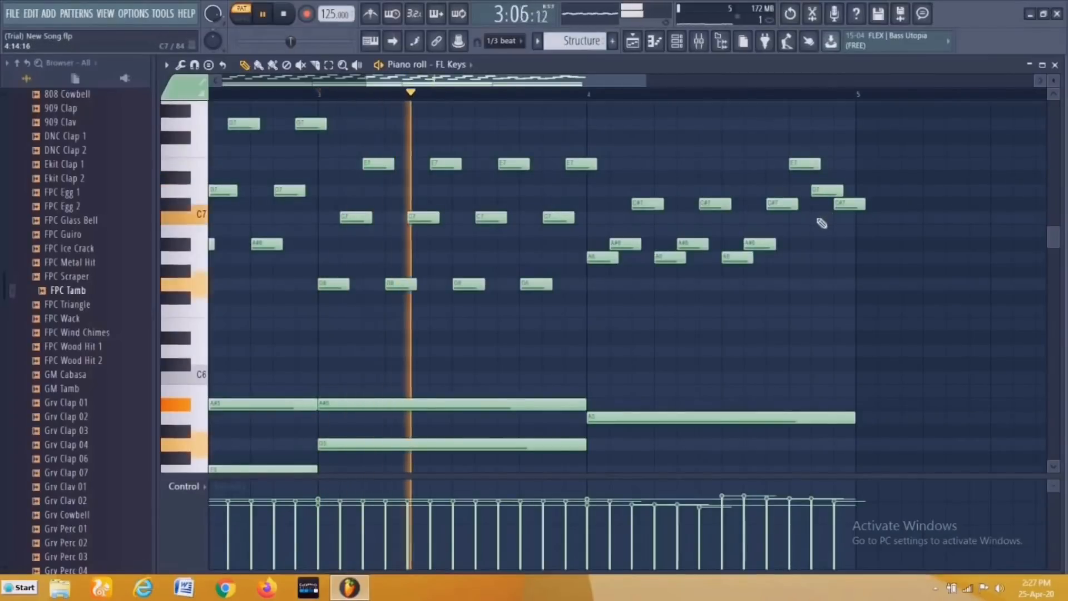
pyautogui.press('super')
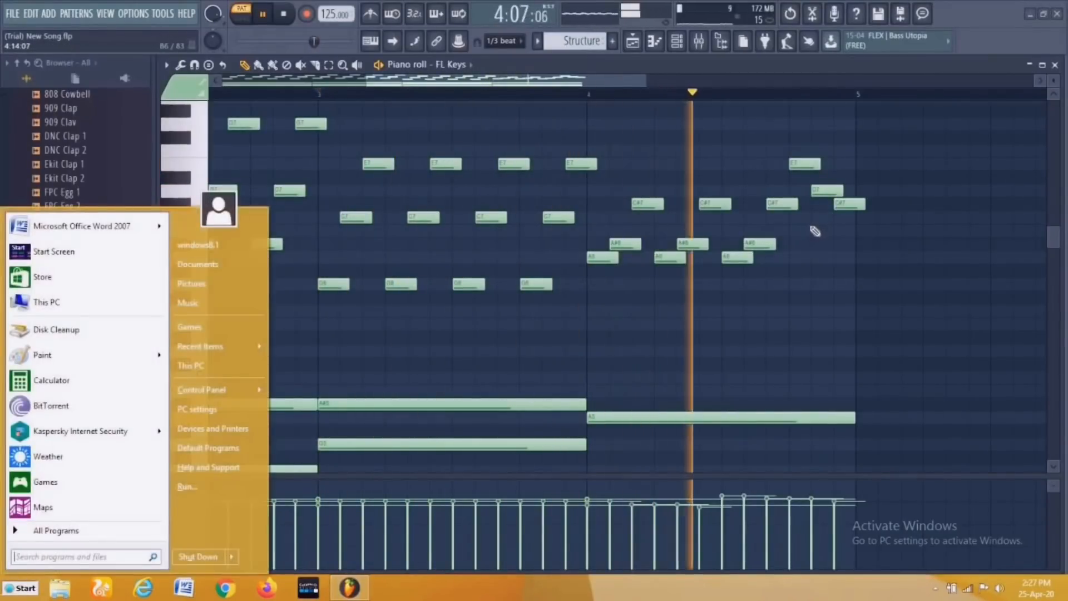
pyautogui.press('super')
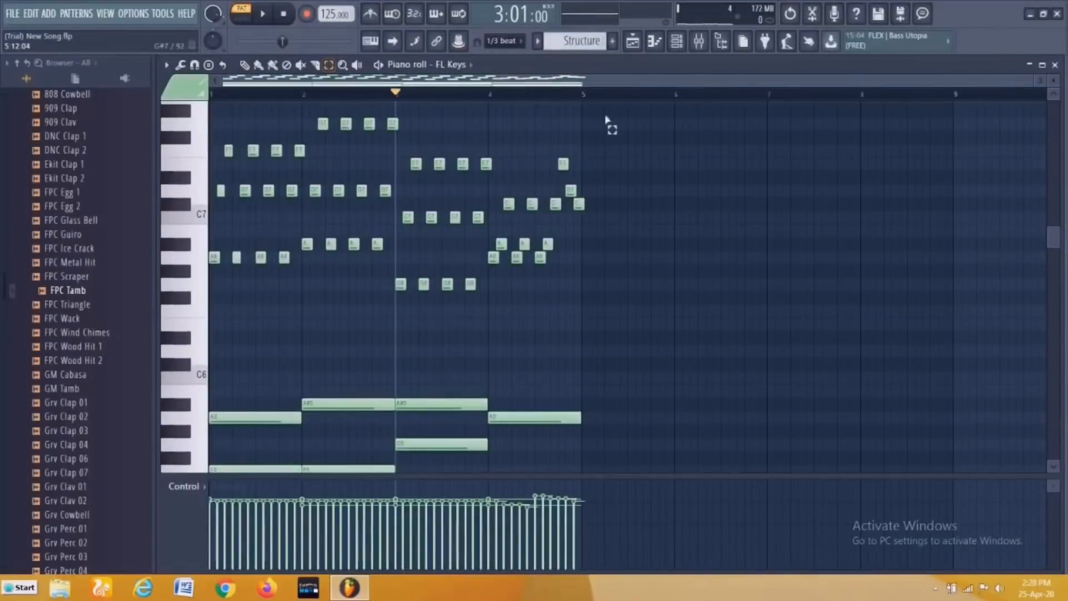
# Cut all arpeggio notes above the chords out of the FL Keys piano roll
pyautogui.moveTo(647, 107); pyautogui.dragTo(368, 182)
pyautogui.moveTo(222, 306); pyautogui.dragTo(196, 328)
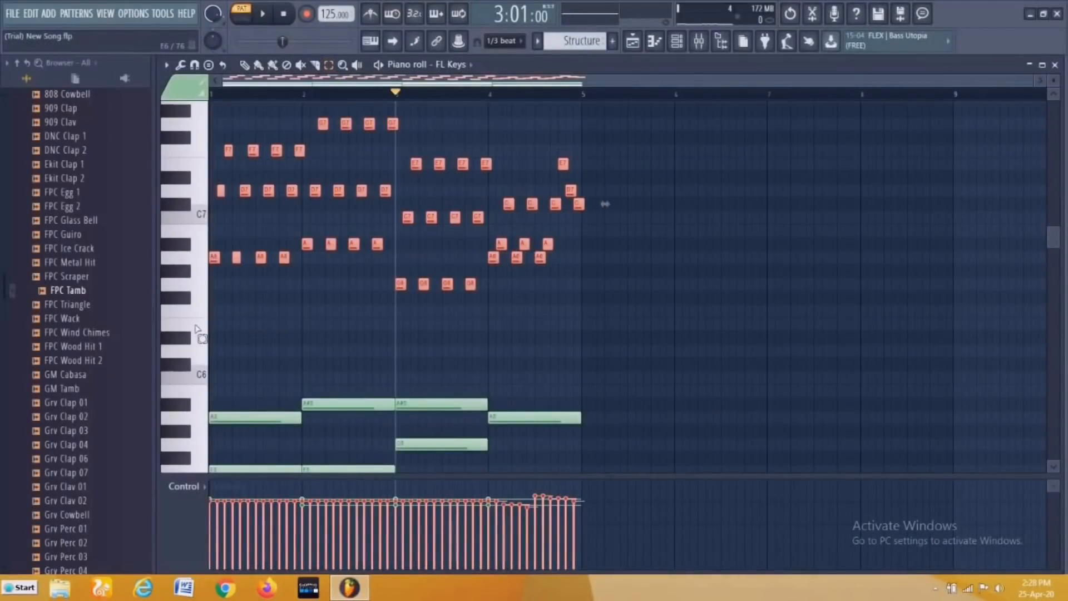
pyautogui.press('Delete')
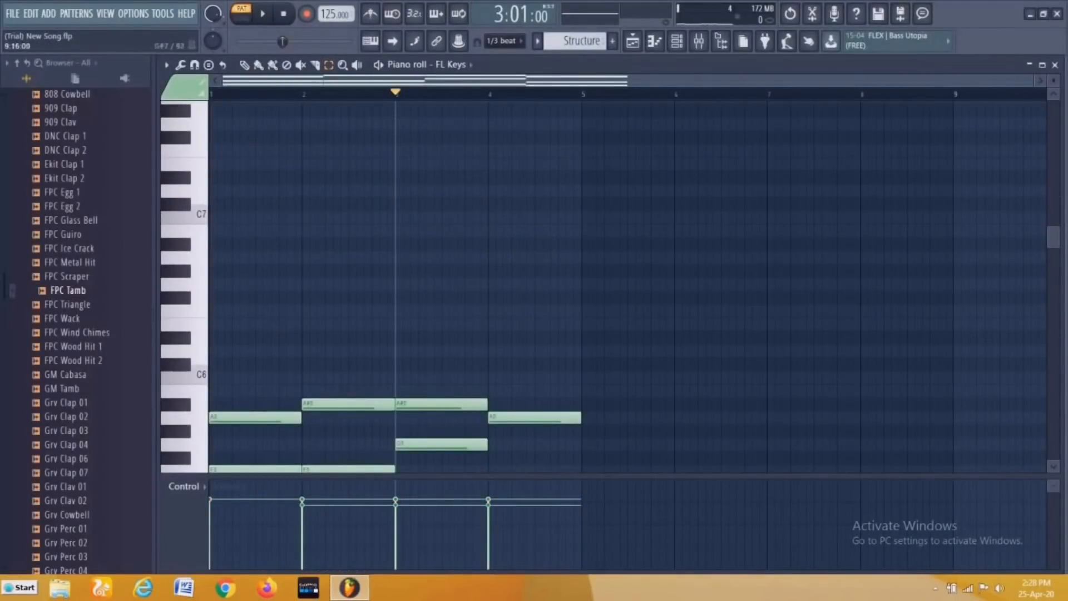
# Close the FL Keys piano roll and switch to the Arp pattern
pyautogui.click(1055, 65)
pyautogui.click(538, 43)
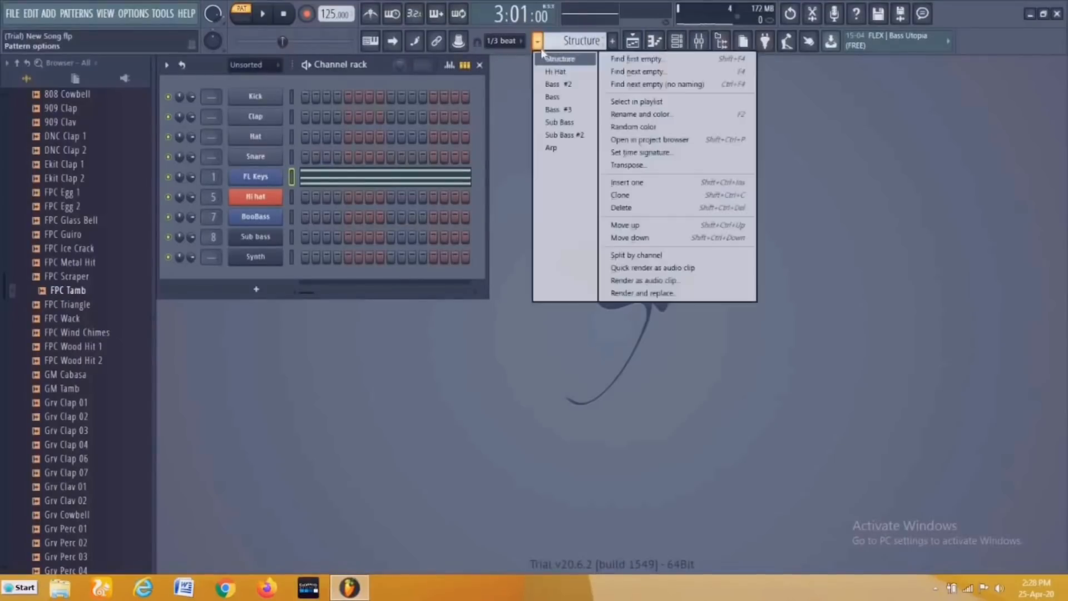
pyautogui.click(550, 148)
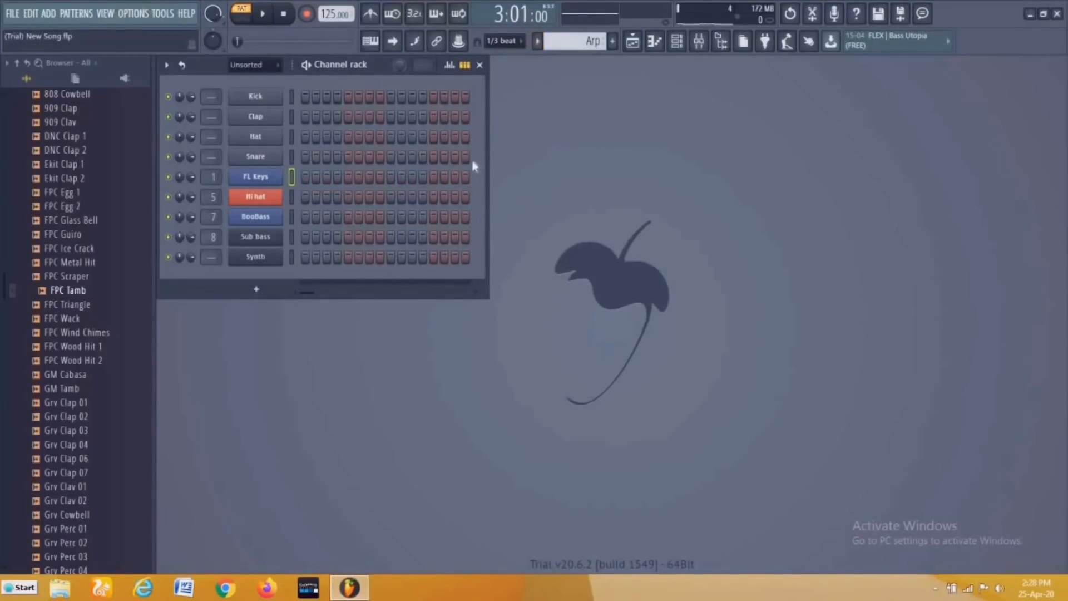
# Rename the Synth channel Arp and route it to mixer track 9
pyautogui.rightClick(259, 263)
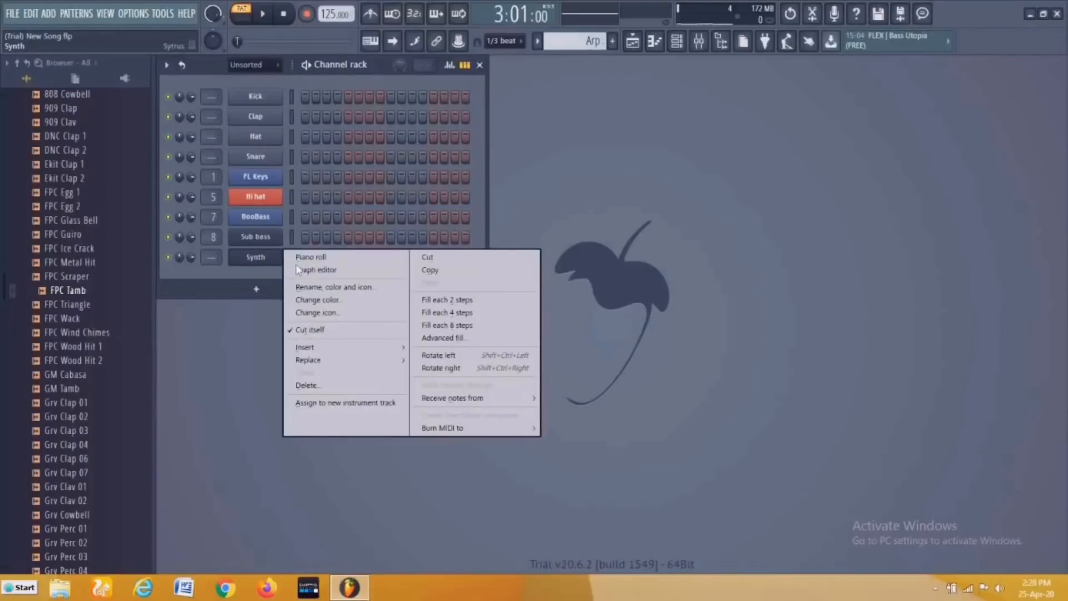
pyautogui.click(337, 290)
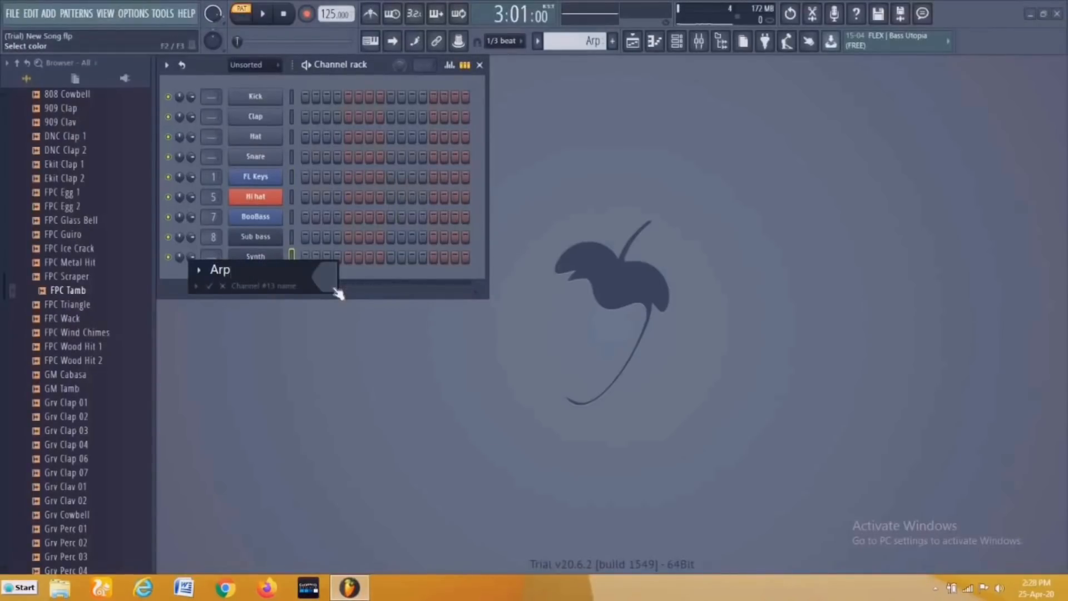
pyautogui.press('Return')
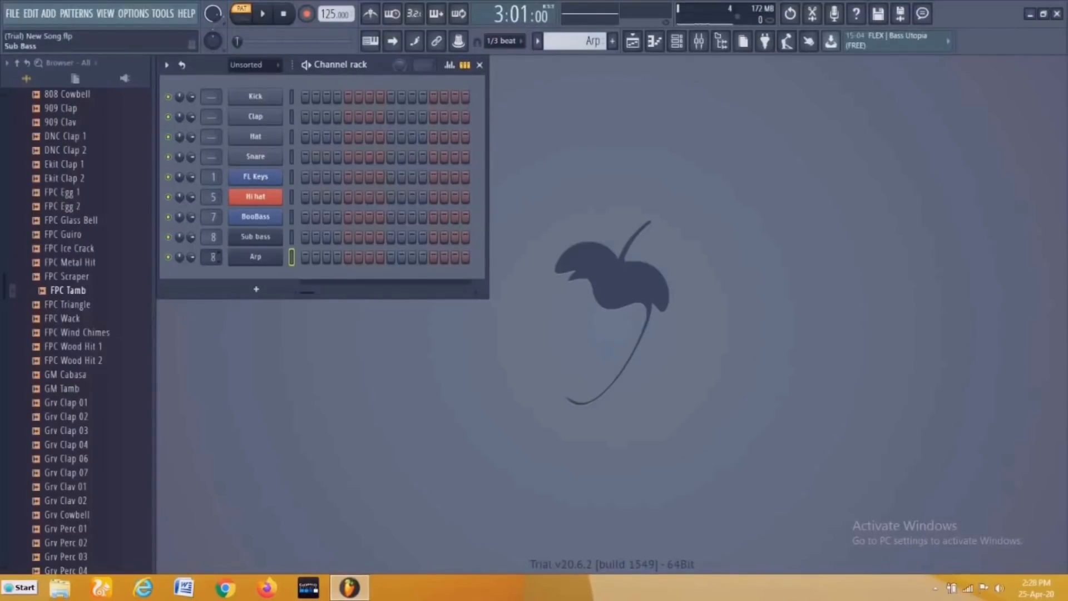
# Paste the arpeggio notes into the Arp channel's piano roll from bar 1 and play them
pyautogui.rightClick(274, 261)
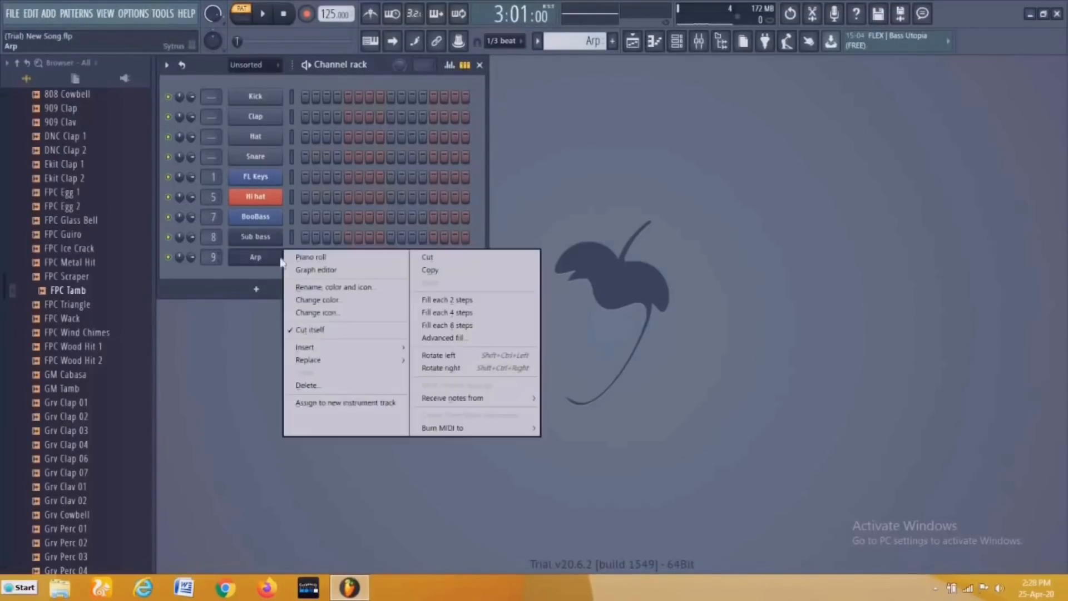
pyautogui.click(308, 257)
pyautogui.moveTo(397, 96); pyautogui.dragTo(124, 102)
pyautogui.hotkey('ctrl', 'v')
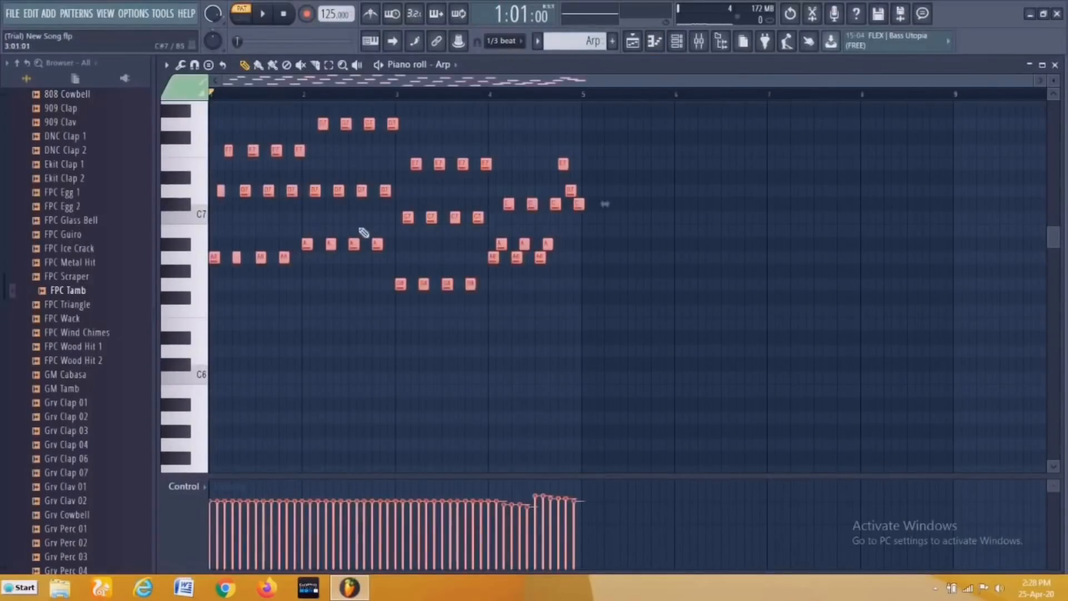
pyautogui.scroll(3, 350, 243)
pyautogui.press('space')
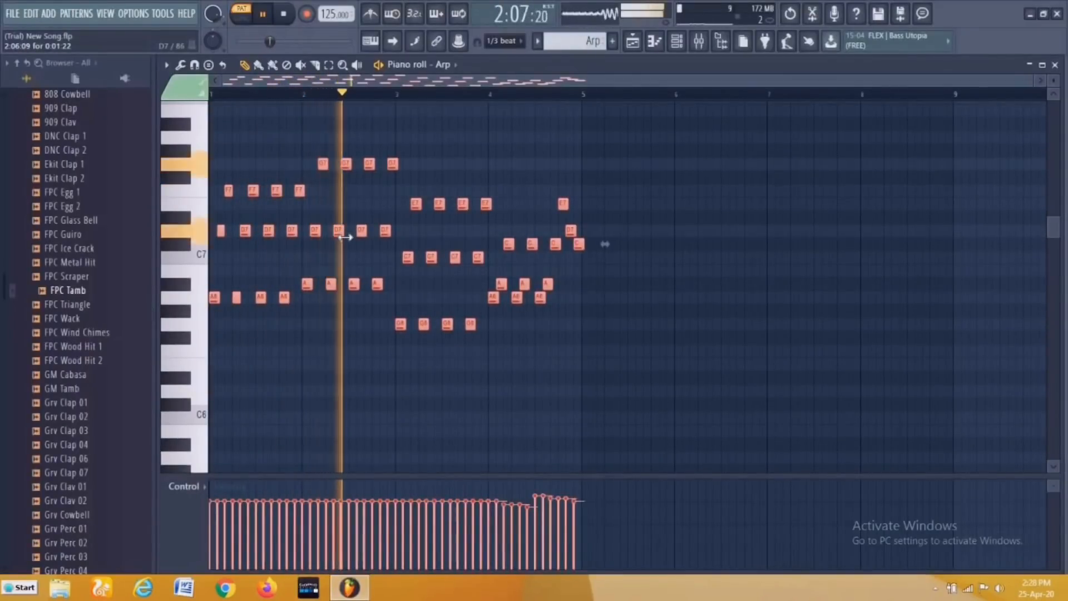
pyautogui.press('space')
# Move all pasted arpeggio notes down one octave and lengthen them until they connect, with playback to check
pyautogui.moveTo(213, 301); pyautogui.dragTo(166, 459)
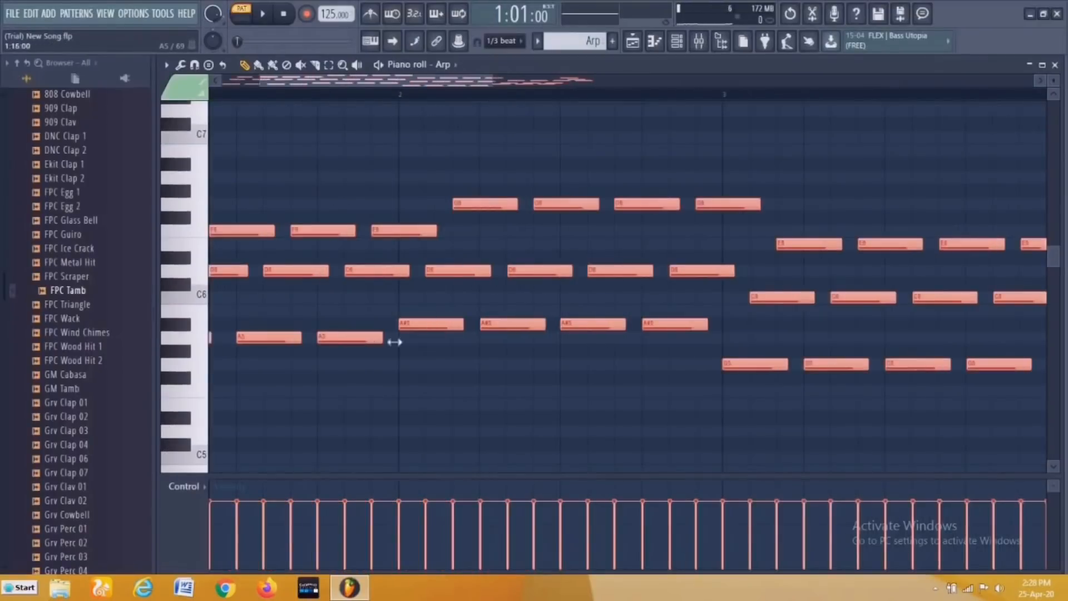
pyautogui.moveTo(393, 341); pyautogui.dragTo(400, 341)
pyautogui.press('space')
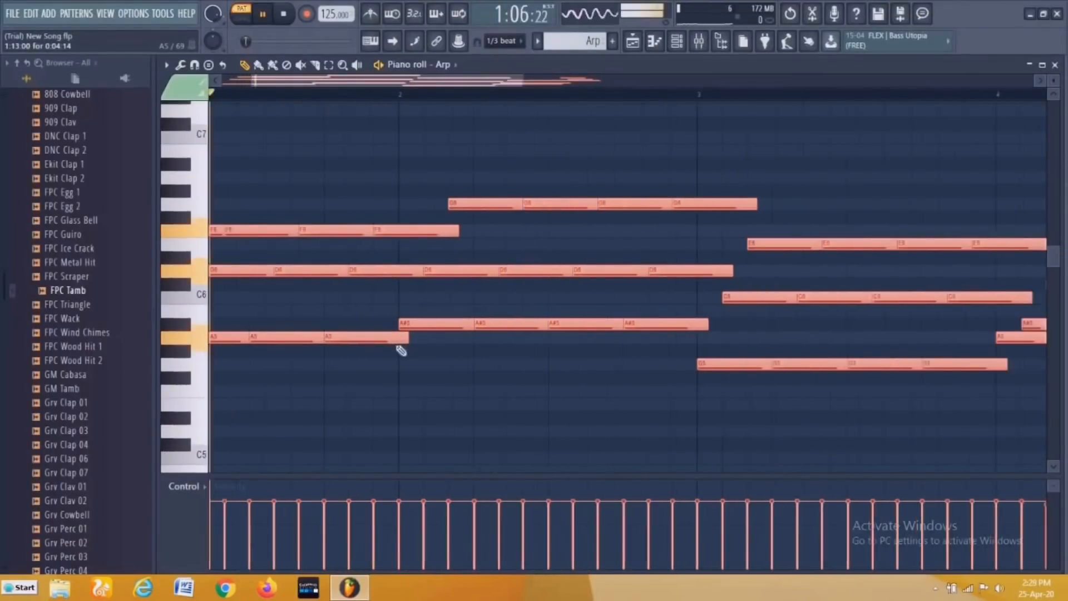
pyautogui.scroll(-2, 401, 351)
pyautogui.scroll(-2, 399, 353)
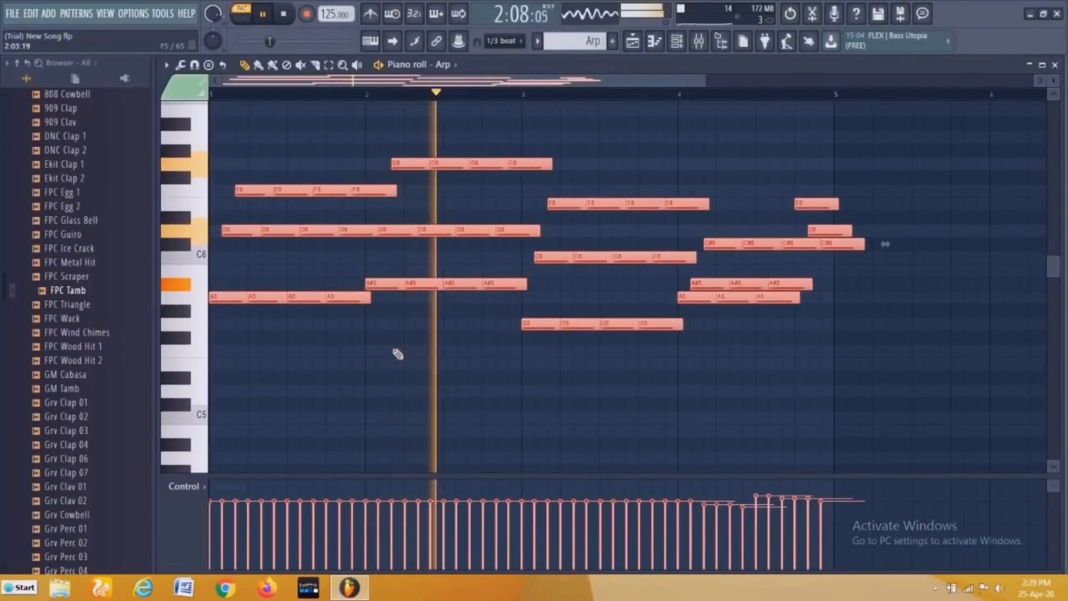
pyautogui.scroll(-1, 397, 354)
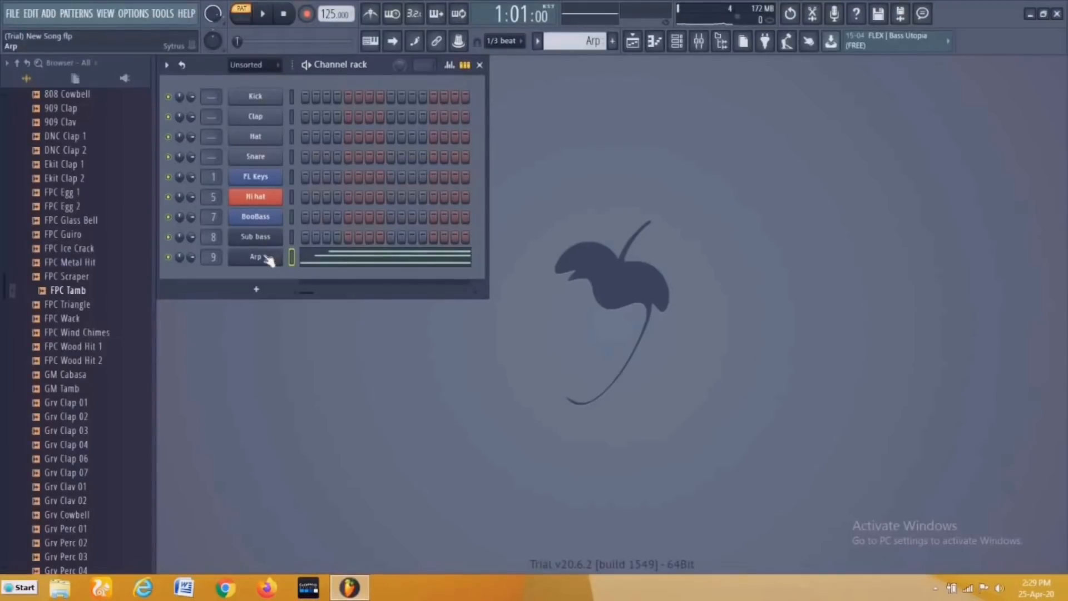
# Audition the Sytrus presets Synth 2 through Synth 5 on the Arp channel while the pattern plays
pyautogui.click(255, 258)
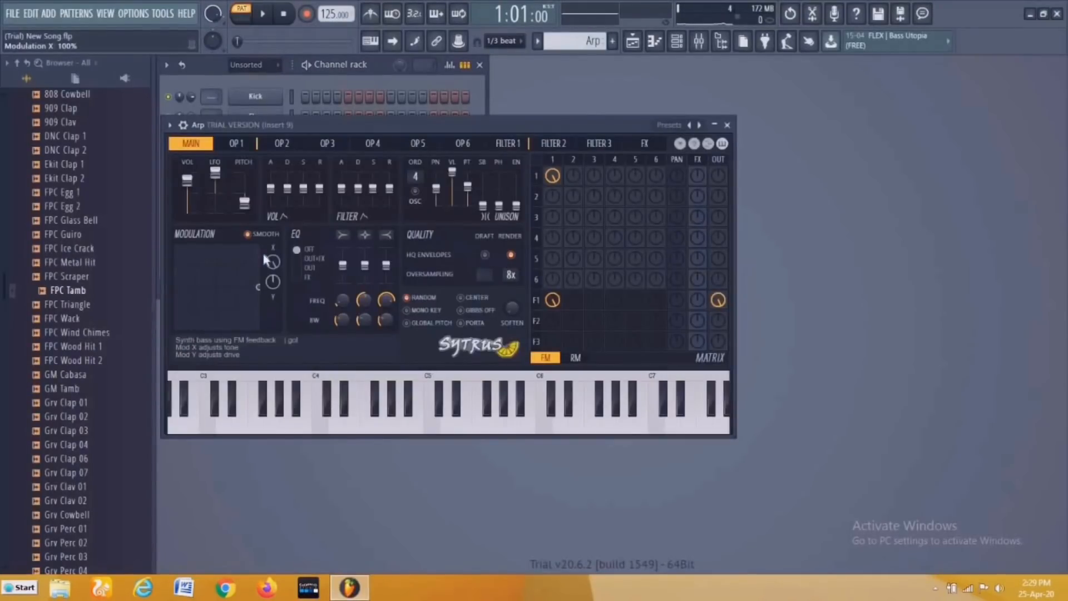
pyautogui.click(673, 127)
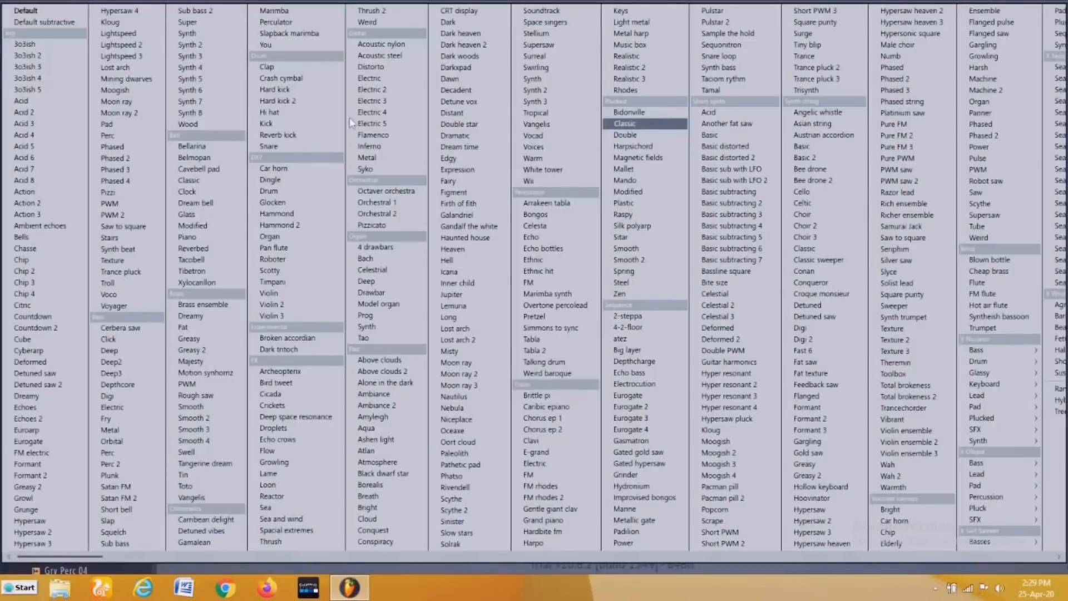
pyautogui.click(206, 49)
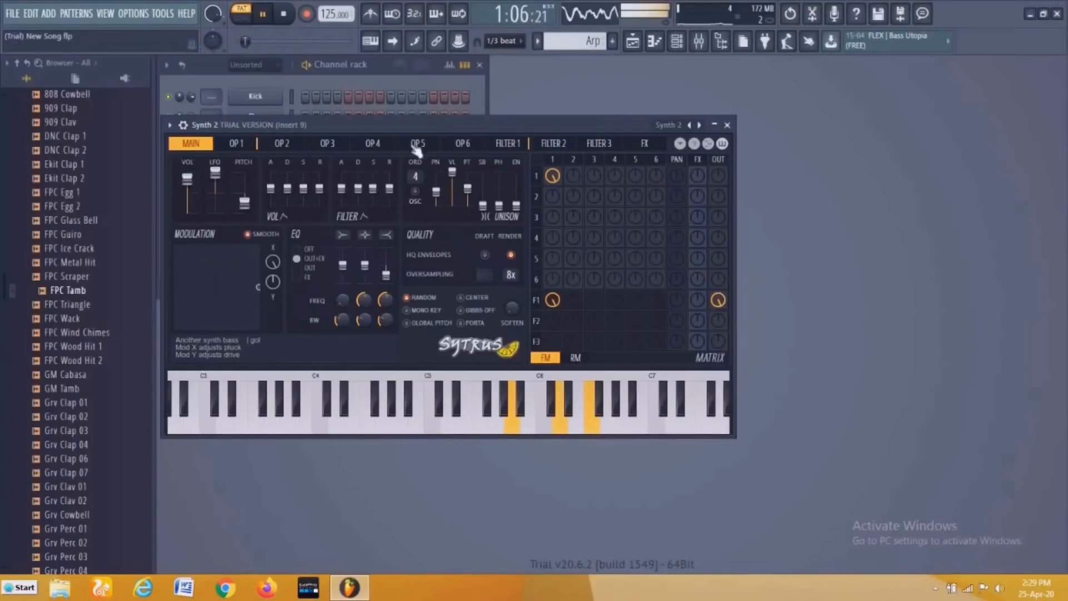
pyautogui.click(700, 125)
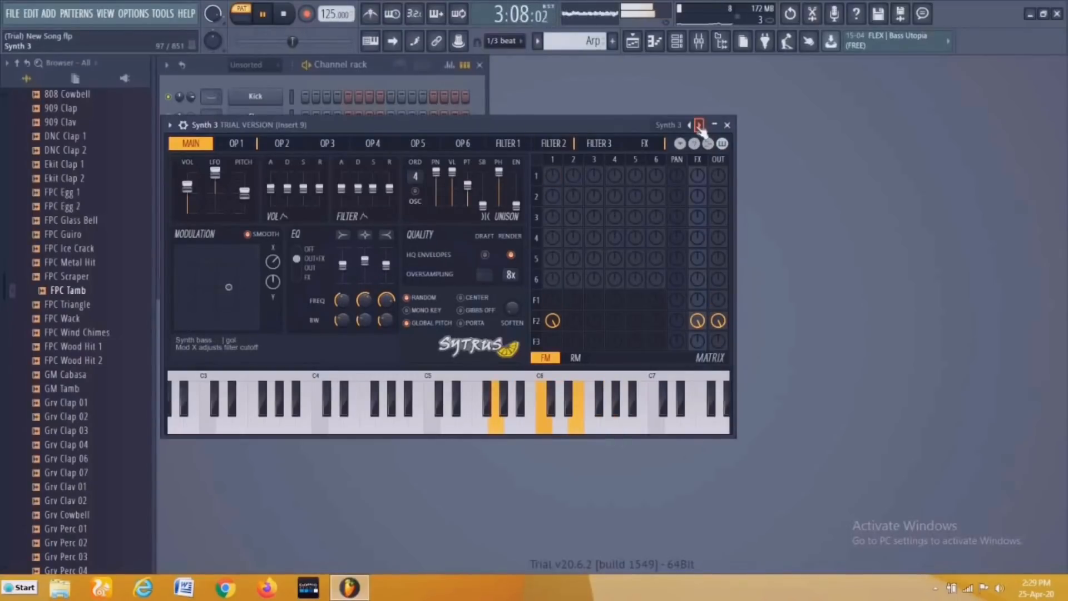
pyautogui.click(699, 125)
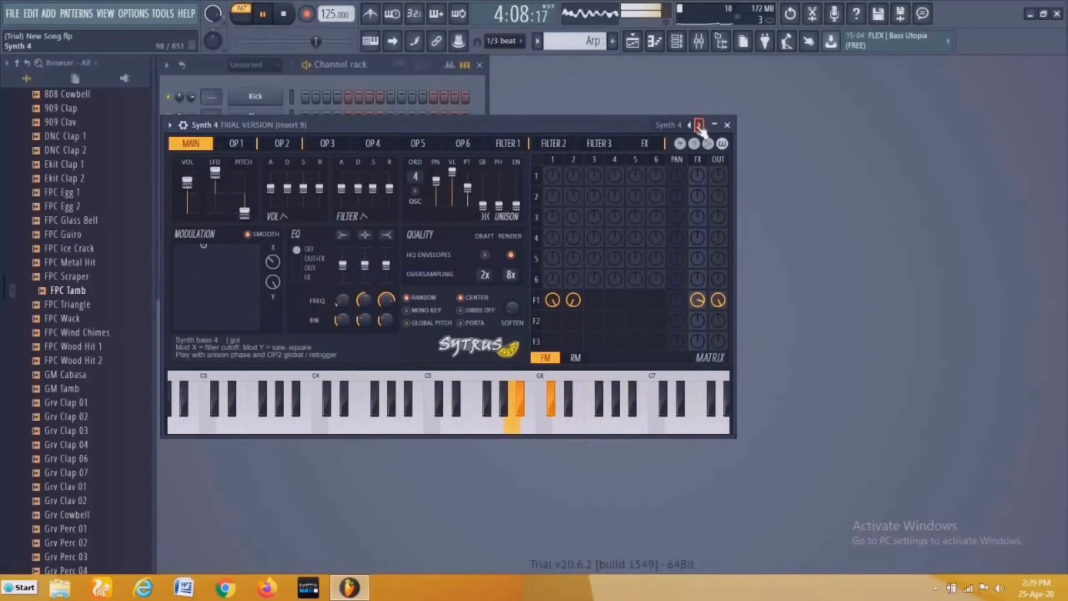
pyautogui.click(699, 126)
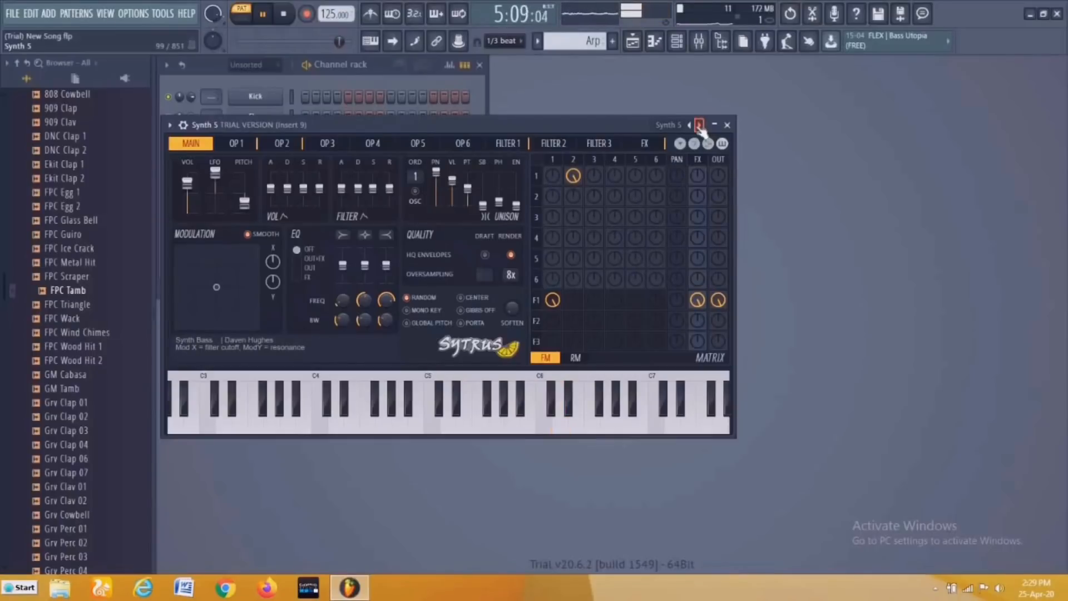
pyautogui.press('space')
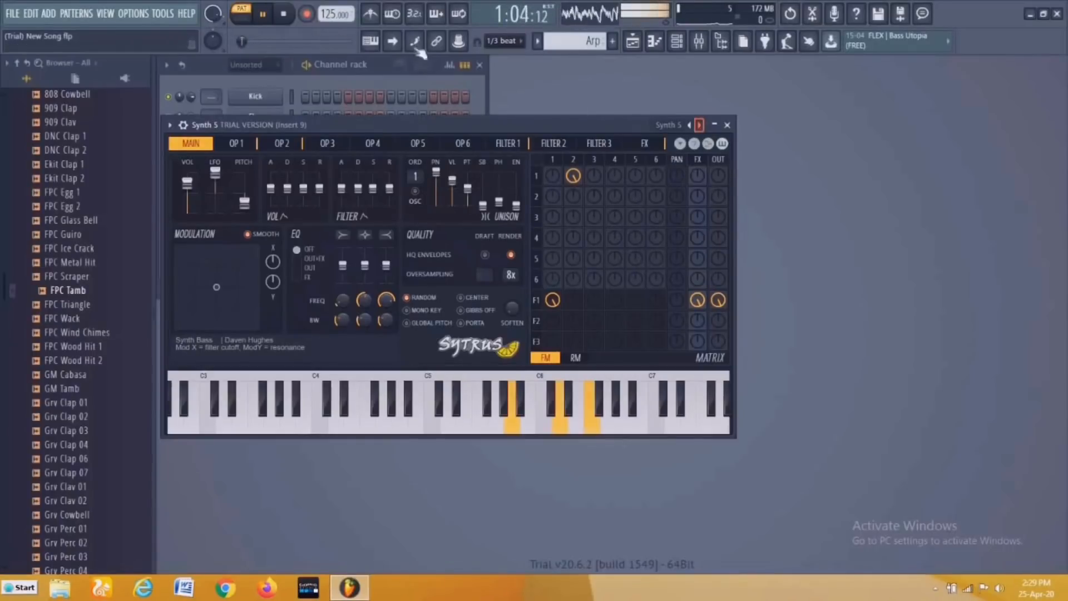
# Go back to the Synth preset for the arpeggio, stop playback and close the synth's window
pyautogui.click(688, 125)
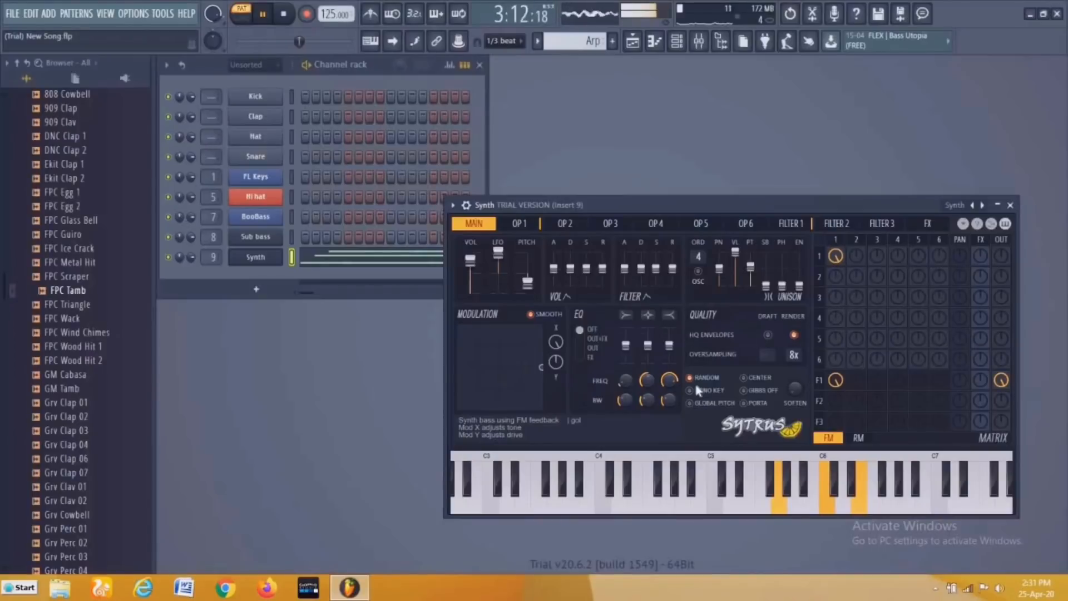
pyautogui.press('space')
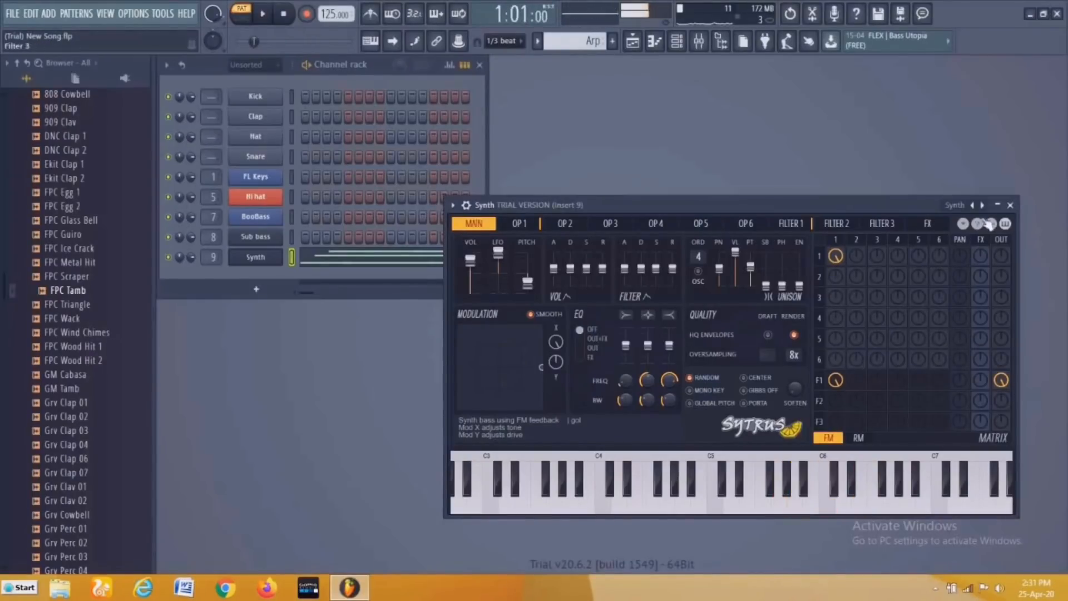
pyautogui.click(1011, 205)
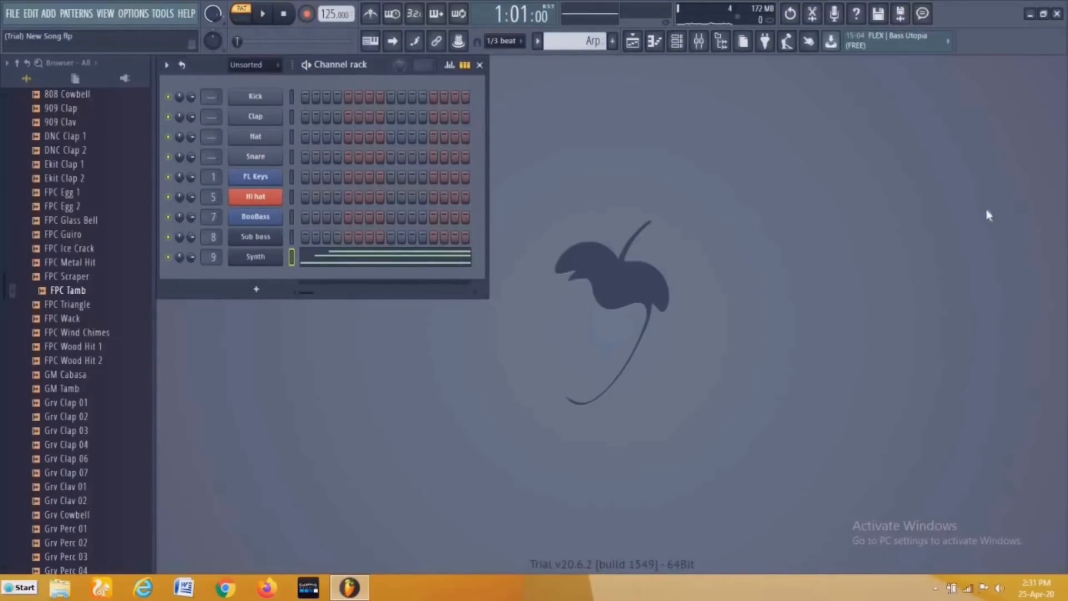
# Place the Arp pattern on playlist Track 9 at the Chorus marker, bar 18, and play the song from there
pyautogui.click(641, 50)
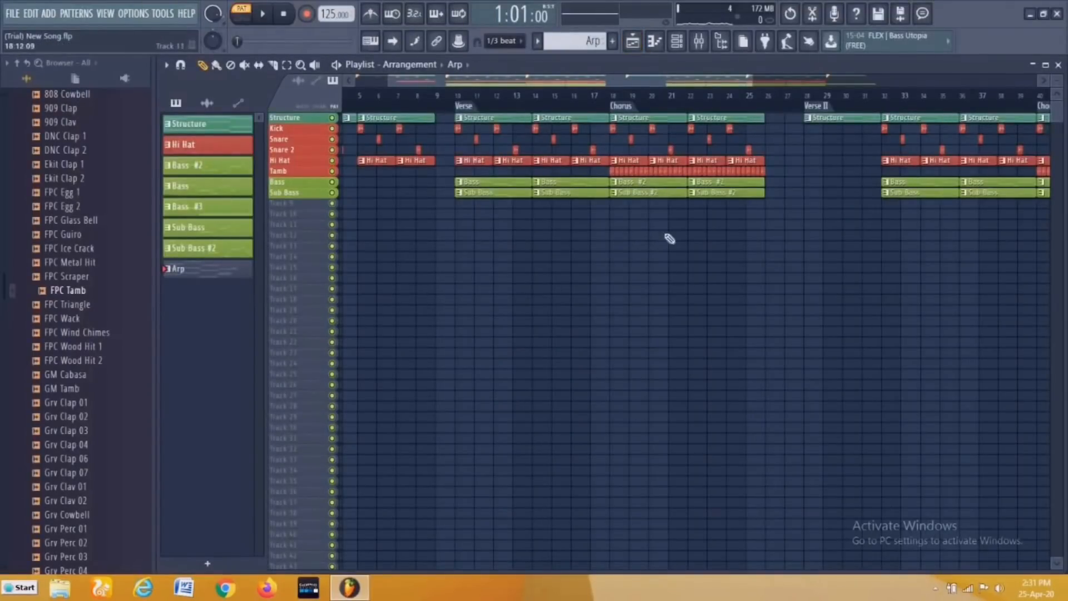
pyautogui.click(617, 208)
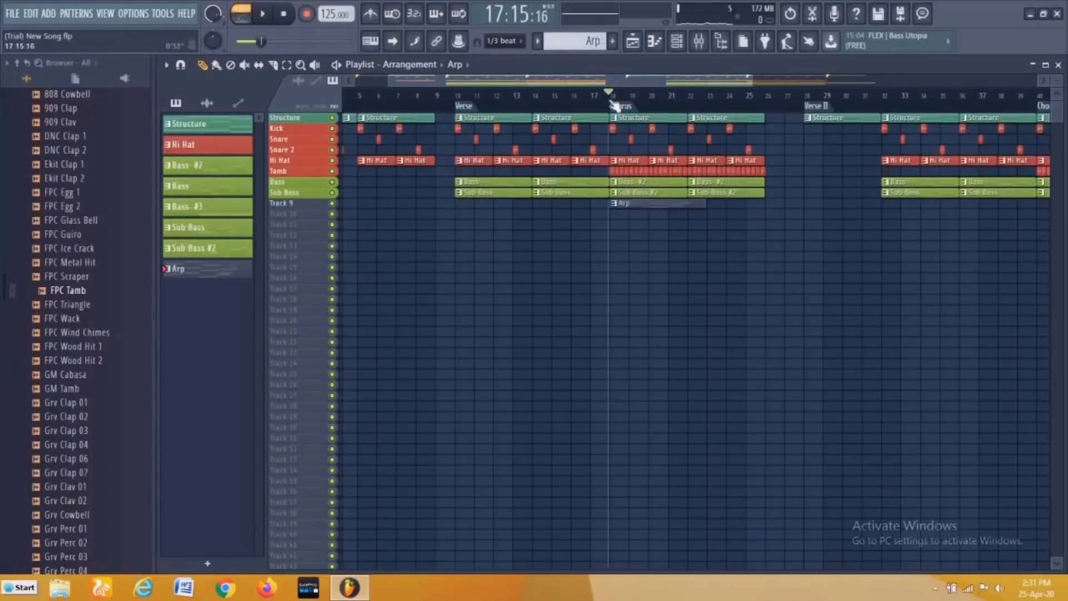
pyautogui.click(611, 100)
pyautogui.press('space')
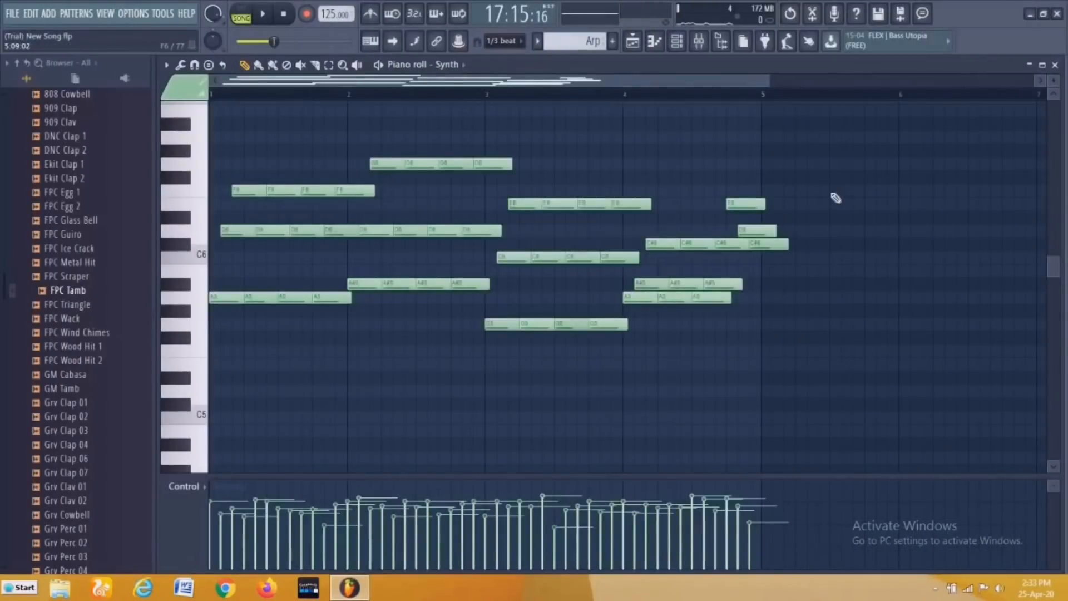
# Lengthen the last three arpeggio notes by about one bar and play the song from the Chorus to check
pyautogui.moveTo(794, 262)
pyautogui.mouseDown()
pyautogui.moveTo(768, 282)
pyautogui.moveTo(788, 249)
pyautogui.mouseUp()
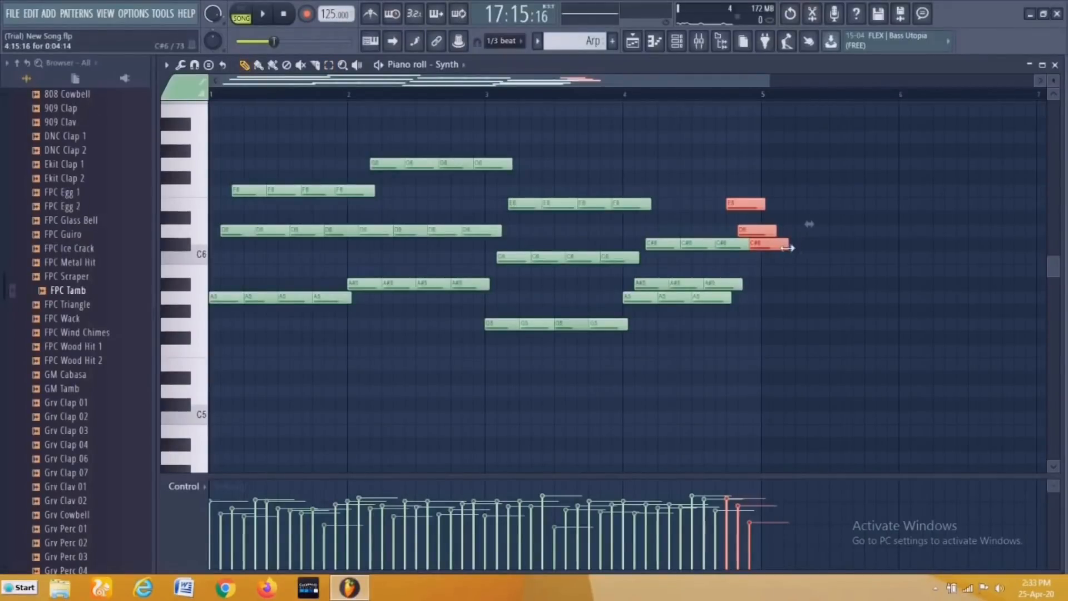
pyautogui.moveTo(788, 249); pyautogui.dragTo(927, 266)
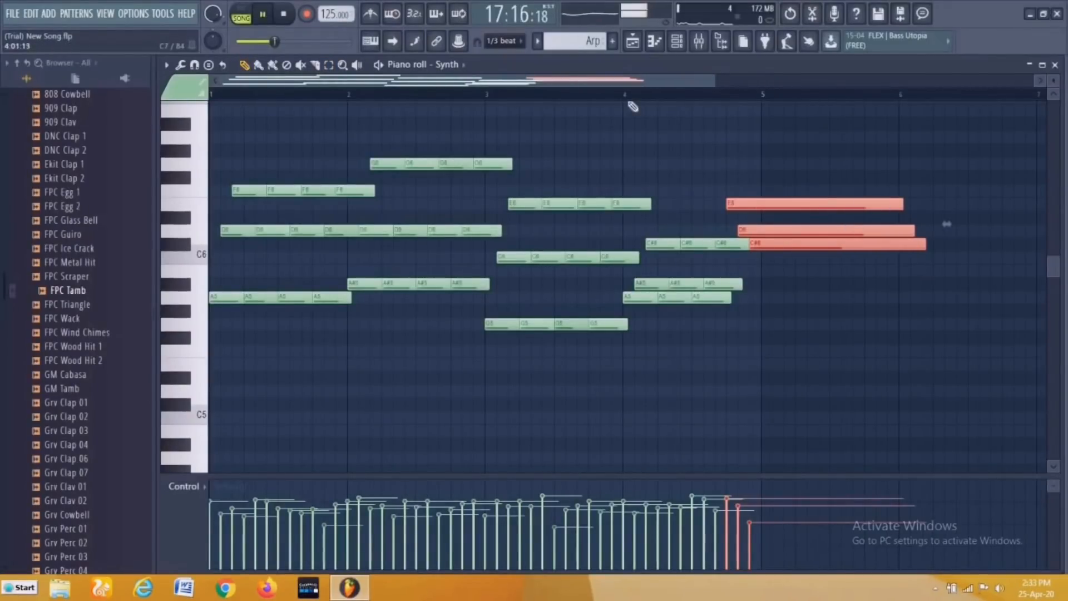
pyautogui.press('space')
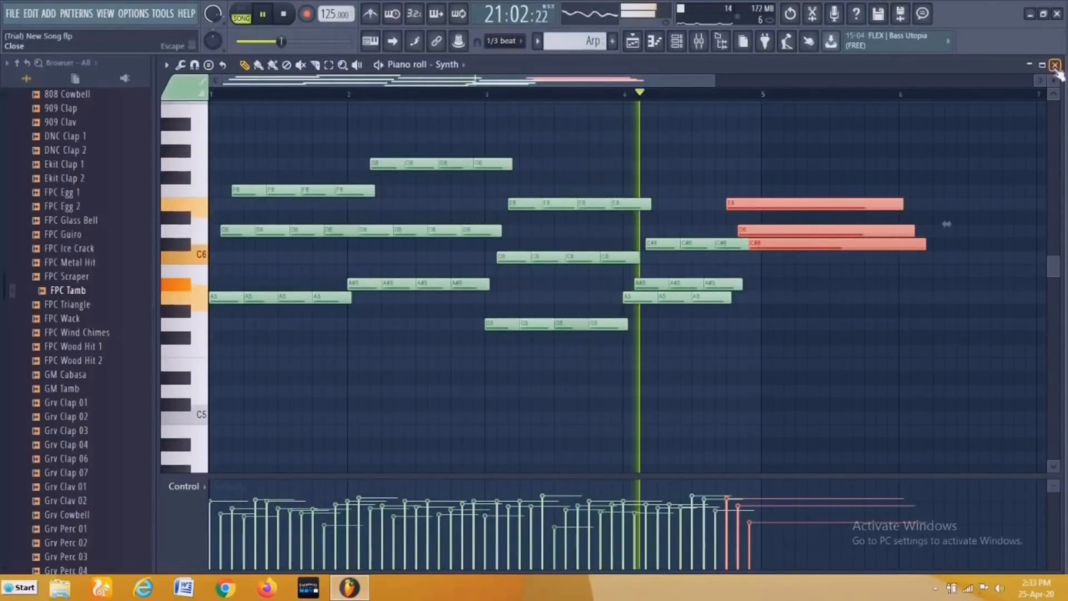
pyautogui.press('space')
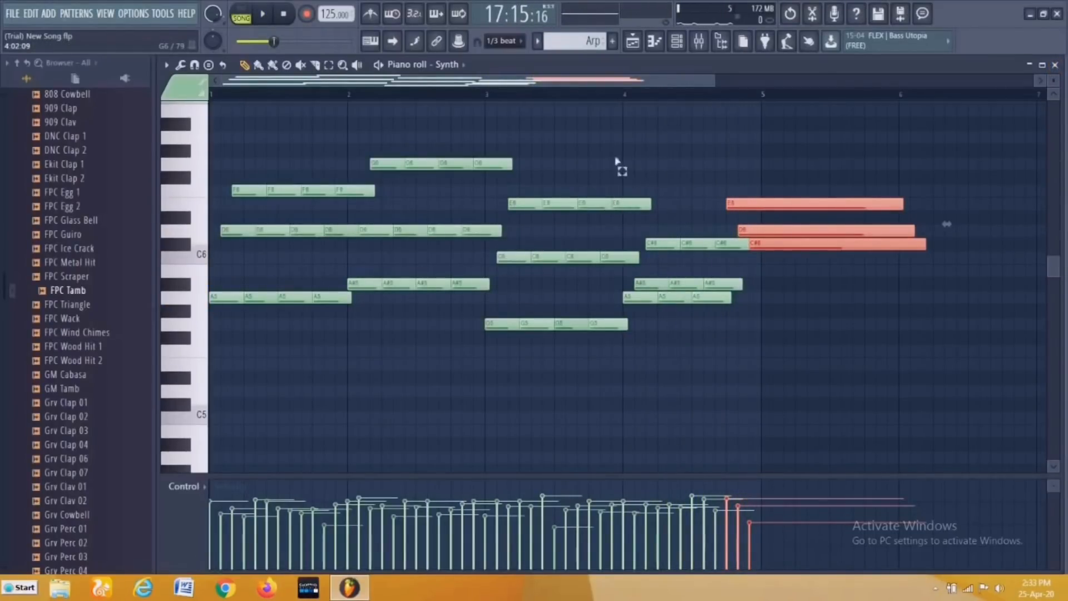
# Copy all the arpeggio notes and create a new pattern named Arp High
pyautogui.moveTo(215, 115); pyautogui.dragTo(918, 360)
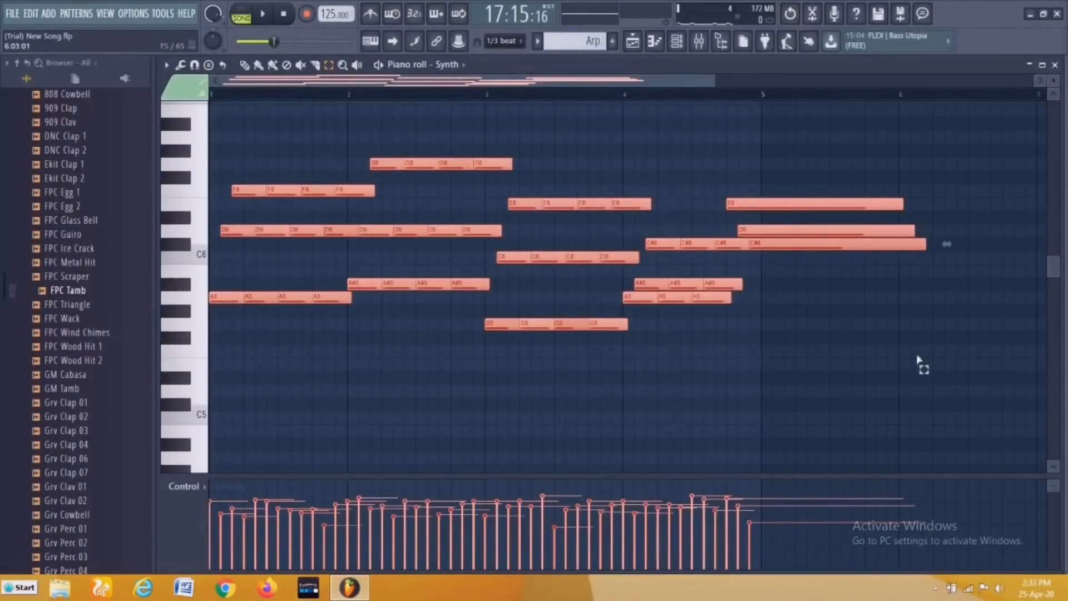
pyautogui.click(1055, 65)
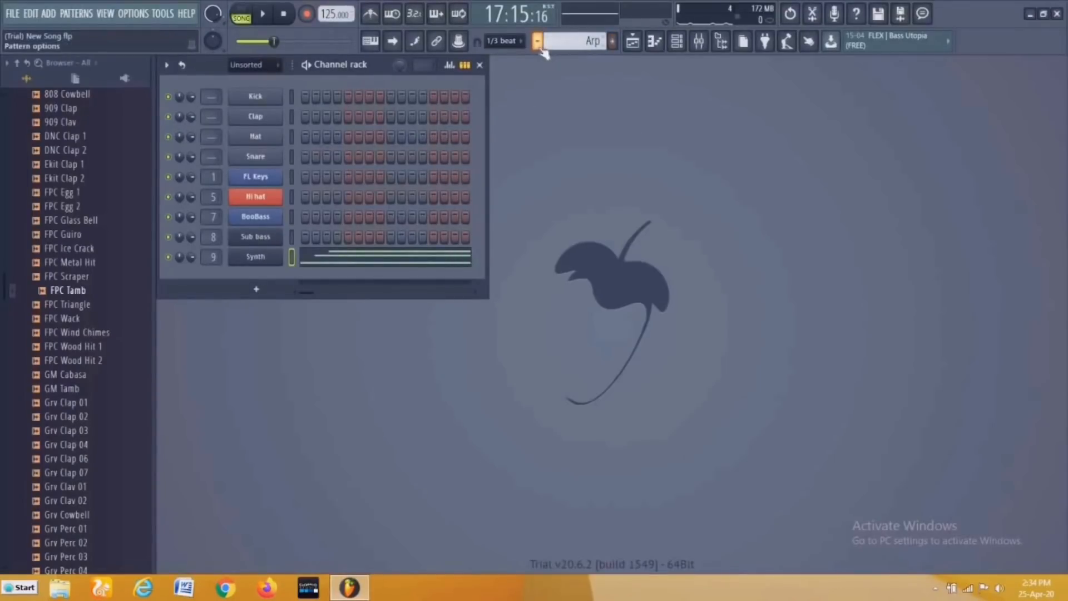
pyautogui.click(612, 40)
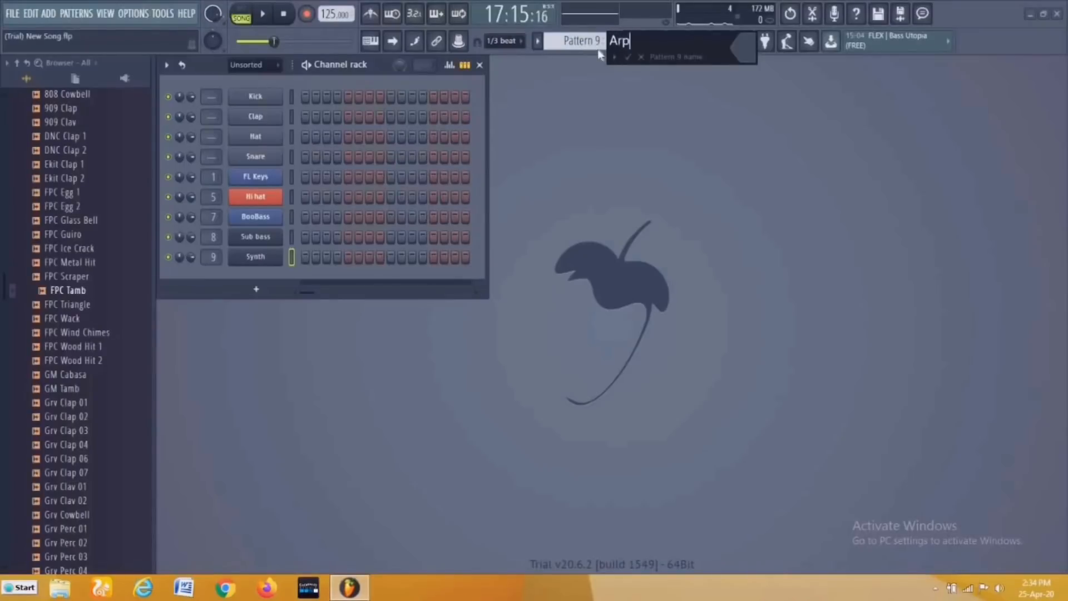
pyautogui.press('Return')
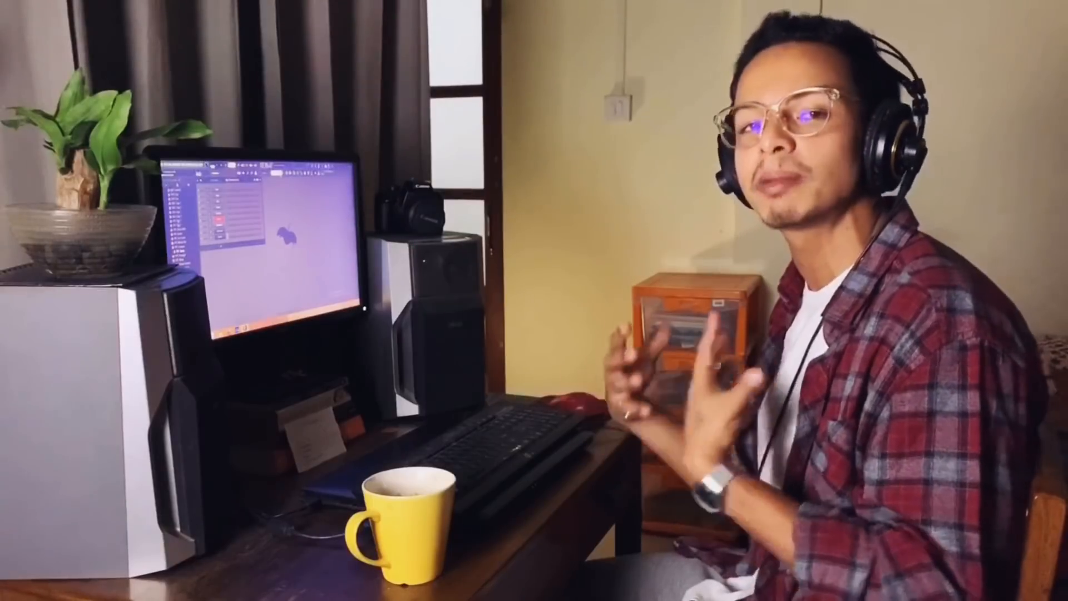
# Paste the notes into the Synth channel's piano roll for Arp High, move them up one octave and play the pattern
pyautogui.rightClick(278, 258)
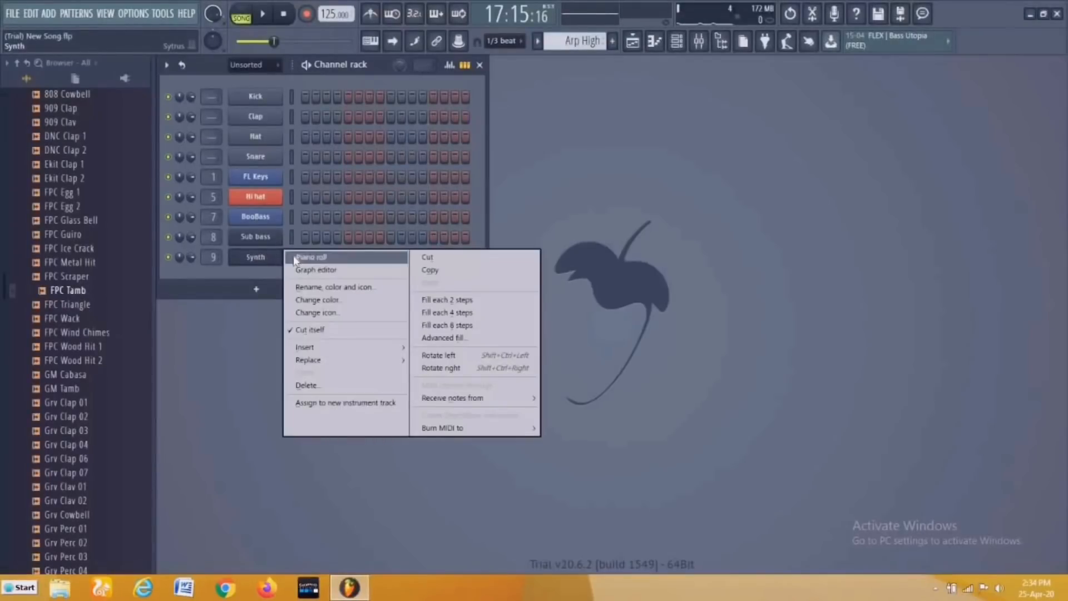
pyautogui.click(295, 258)
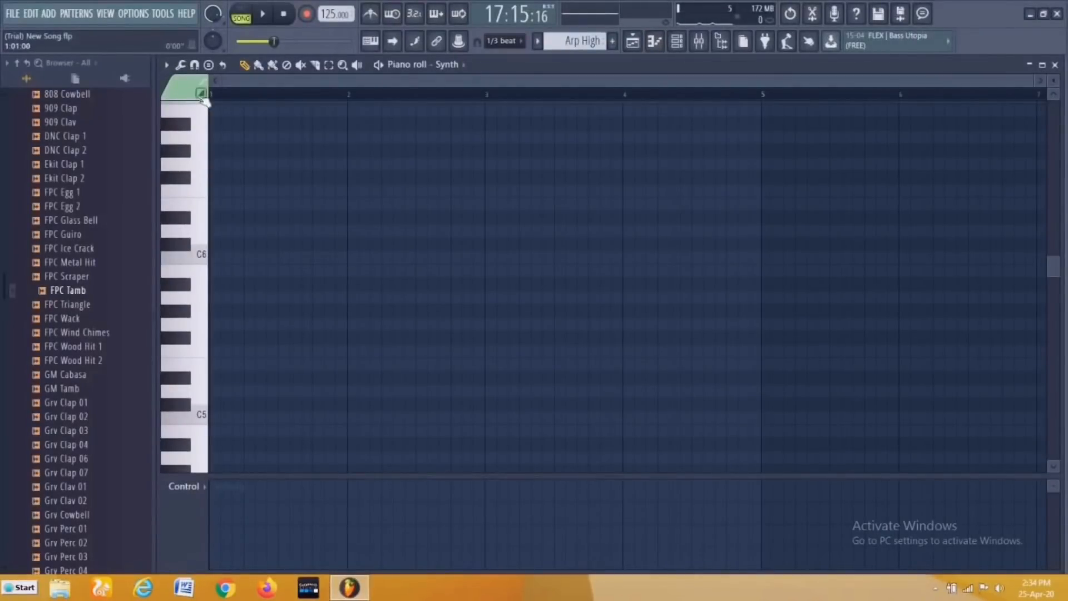
pyautogui.hotkey('ctrl', 'v')
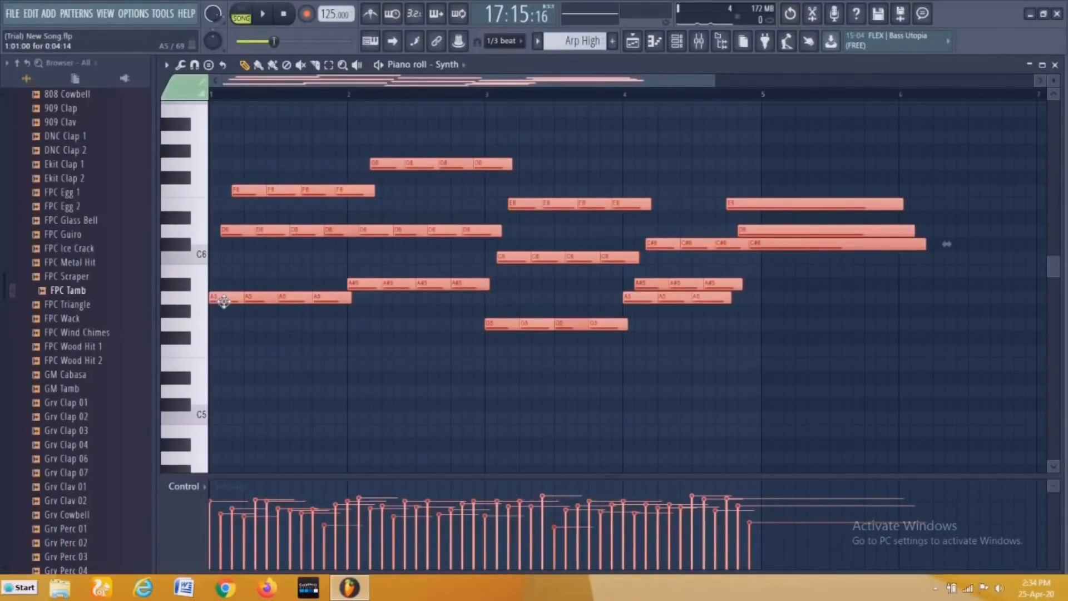
pyautogui.moveTo(224, 296); pyautogui.dragTo(218, 144)
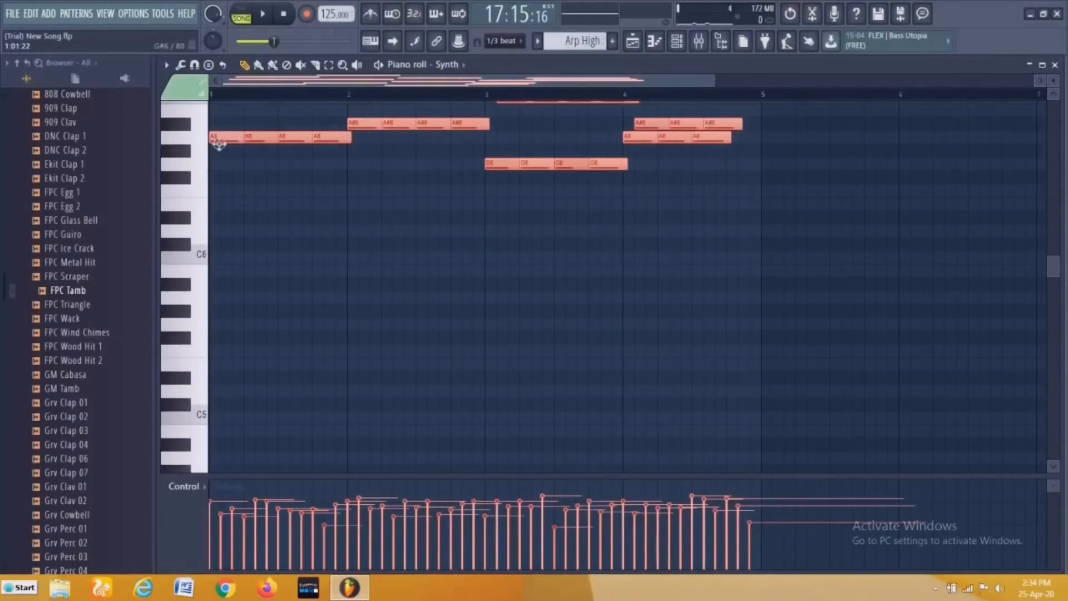
pyautogui.click(263, 14)
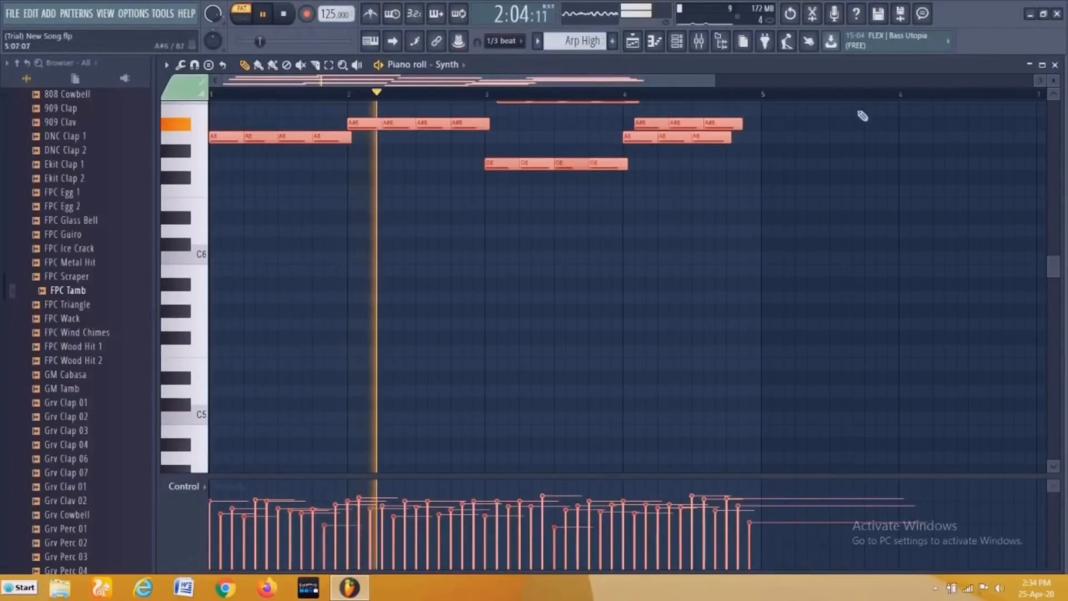
pyautogui.press('space')
pyautogui.click(1055, 65)
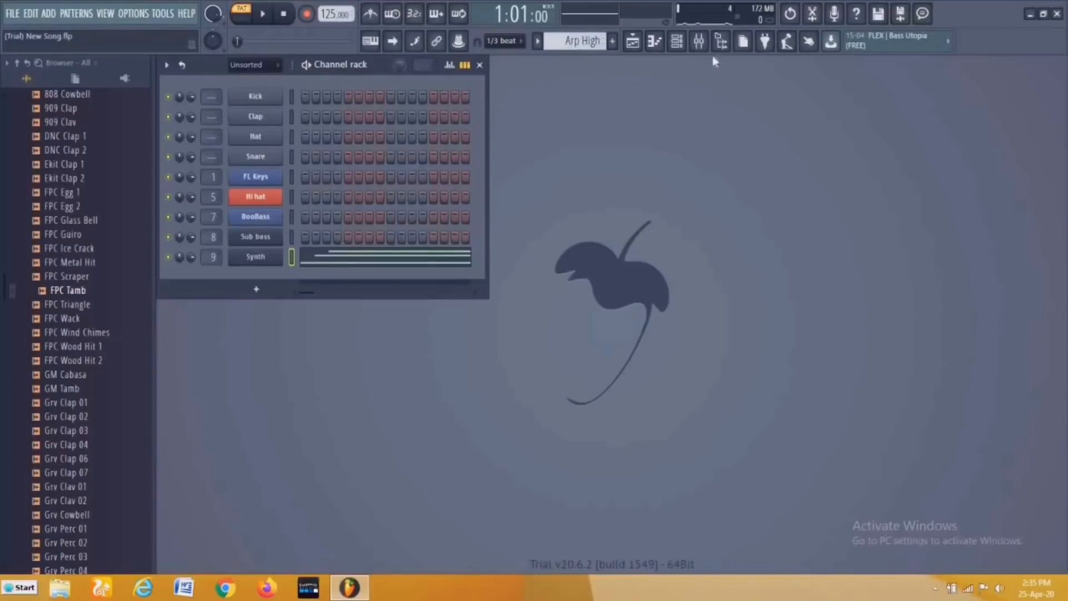
# Place the Arp High pattern on playlist Track 10 at the Chorus marker, bar 18
pyautogui.click(633, 43)
pyautogui.click(614, 384)
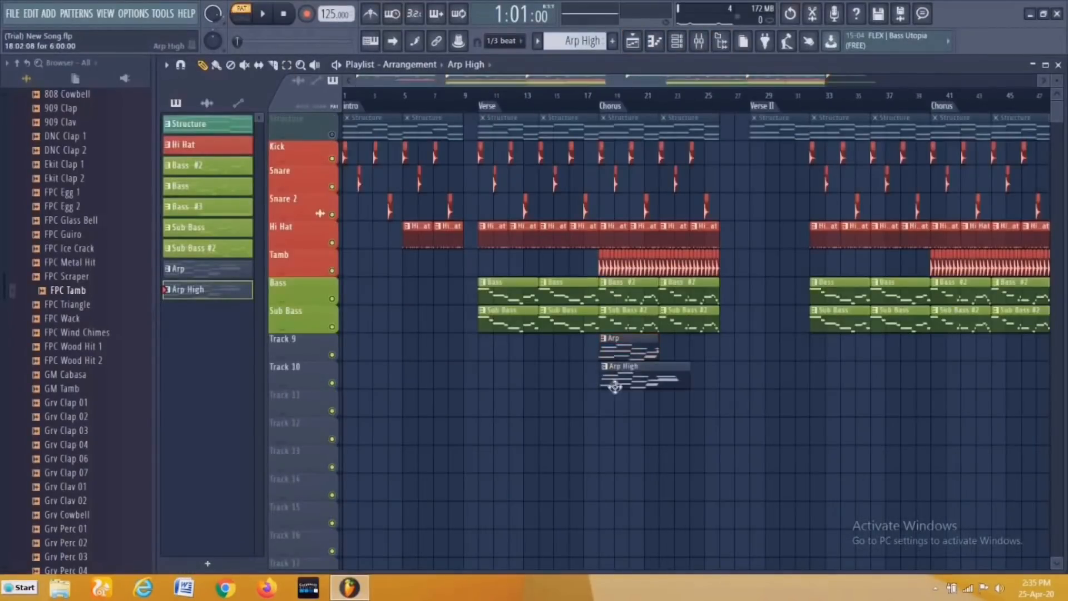
pyautogui.scroll(4, 615, 399)
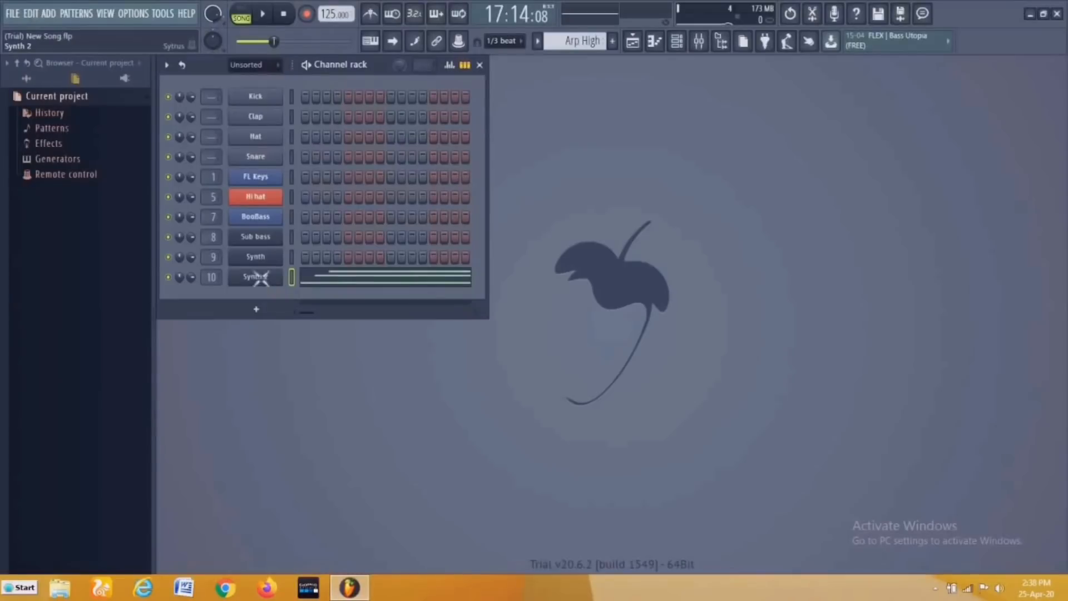
# Change the preset of the synth channel on mixer track 10 to Synth 3 and close its window
pyautogui.click(259, 279)
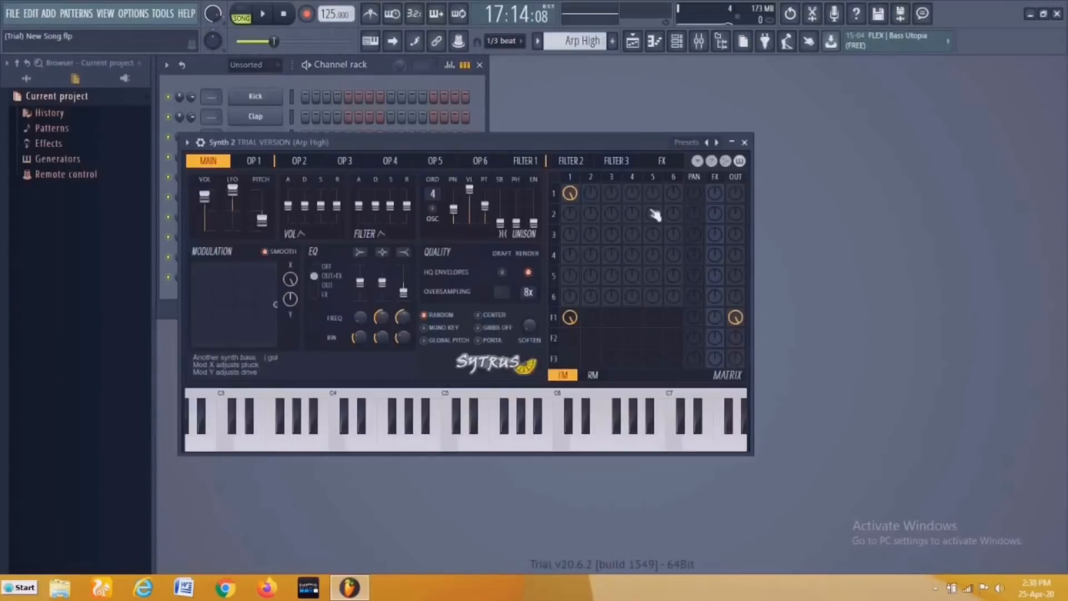
pyautogui.click(716, 142)
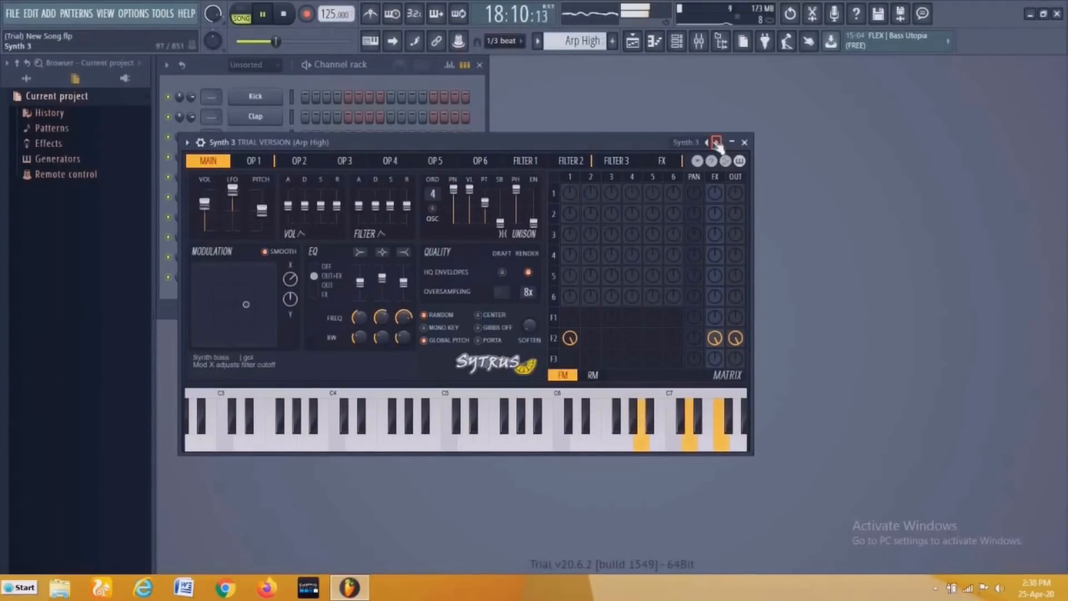
pyautogui.click(745, 143)
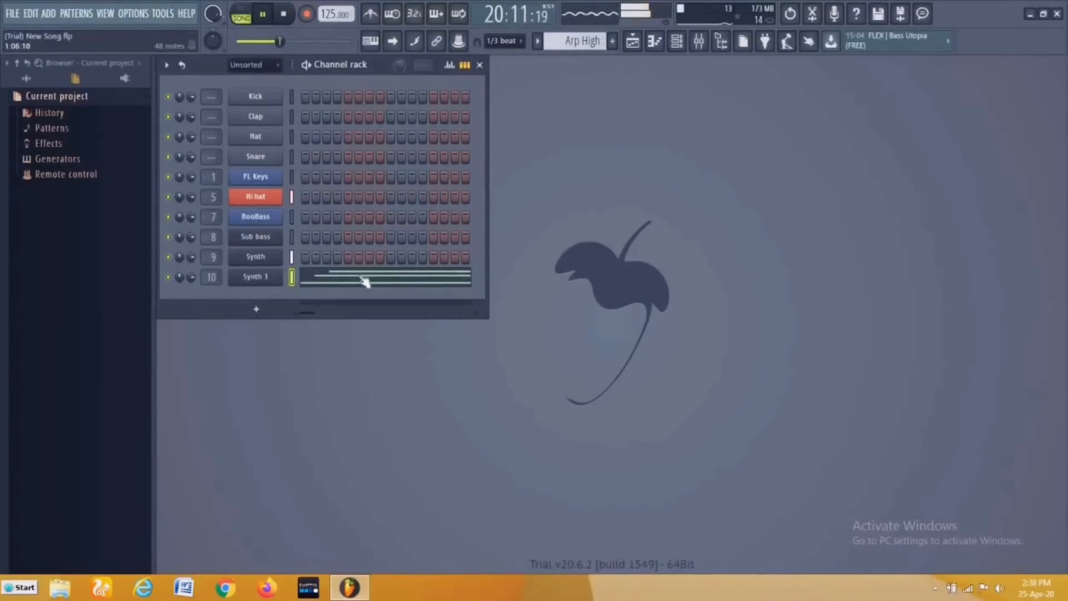
# Play the song from the Chorus and balance the mixer faders, Arp High at about -18.4 dB and Arp at about -6.1 dB
pyautogui.click(640, 48)
pyautogui.click(584, 103)
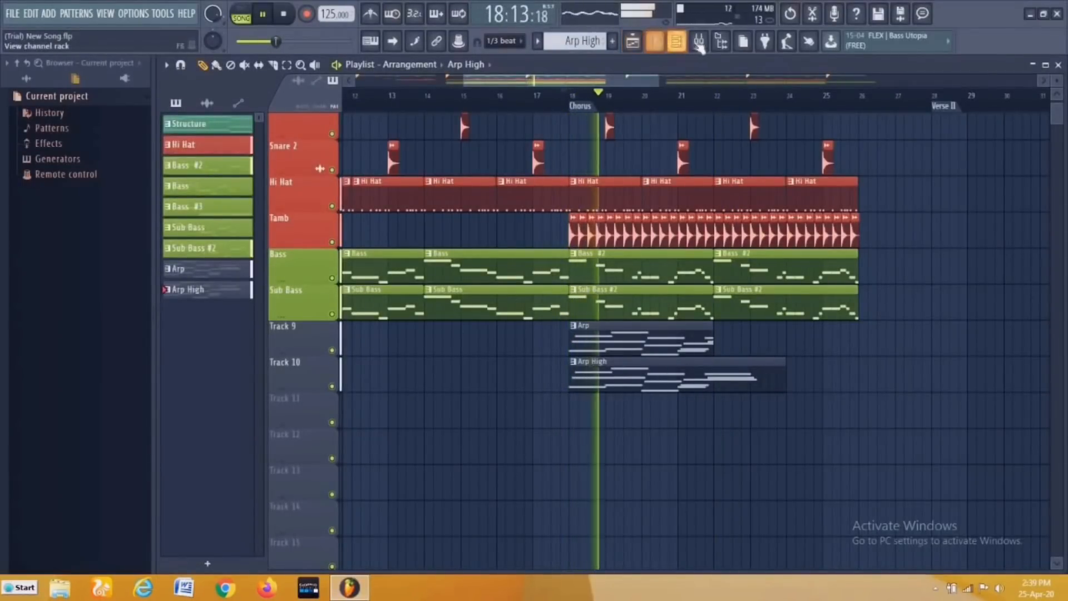
pyautogui.press('F9')
pyautogui.moveTo(317, 412)
pyautogui.mouseDown()
pyautogui.moveTo(314, 427)
pyautogui.moveTo(314, 418)
pyautogui.mouseUp()
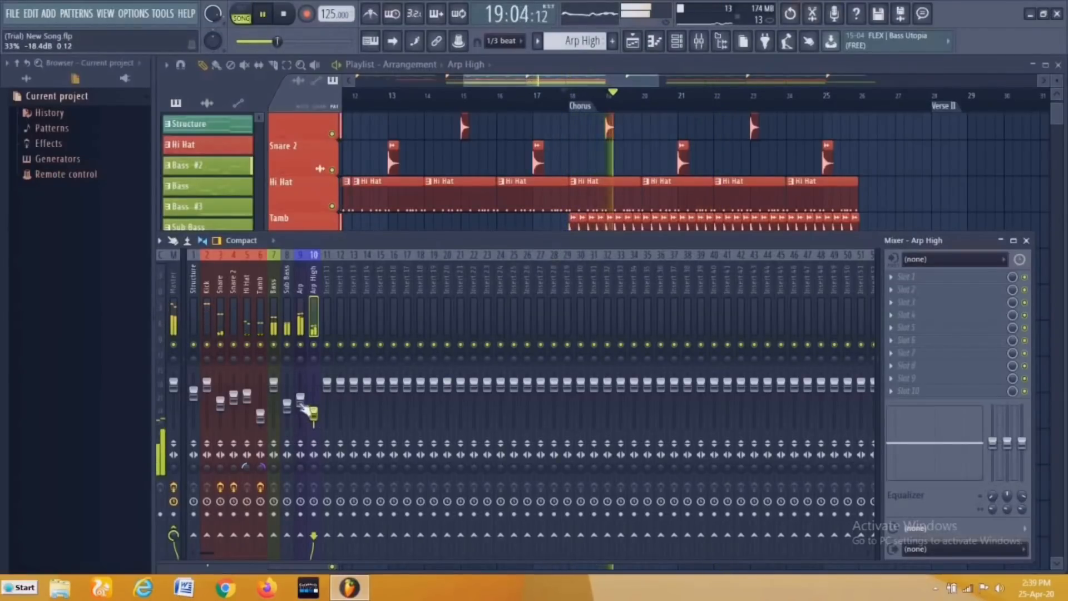
pyautogui.click(301, 398)
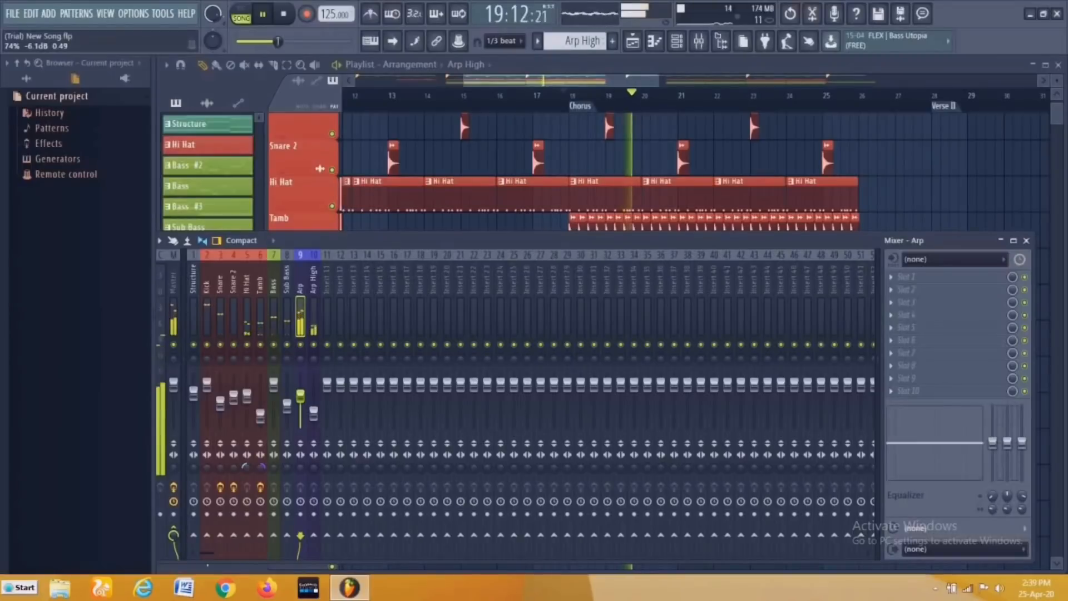
# Lower the Arp High mixer fader to about -21.0 dB and close the mixer
pyautogui.click(314, 414)
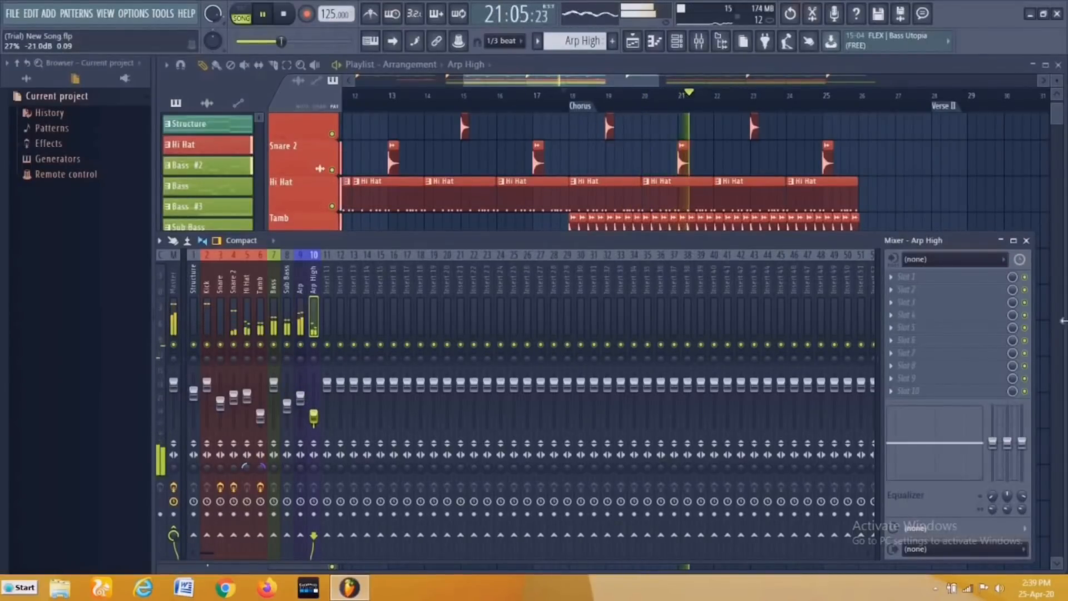
pyautogui.click(1027, 241)
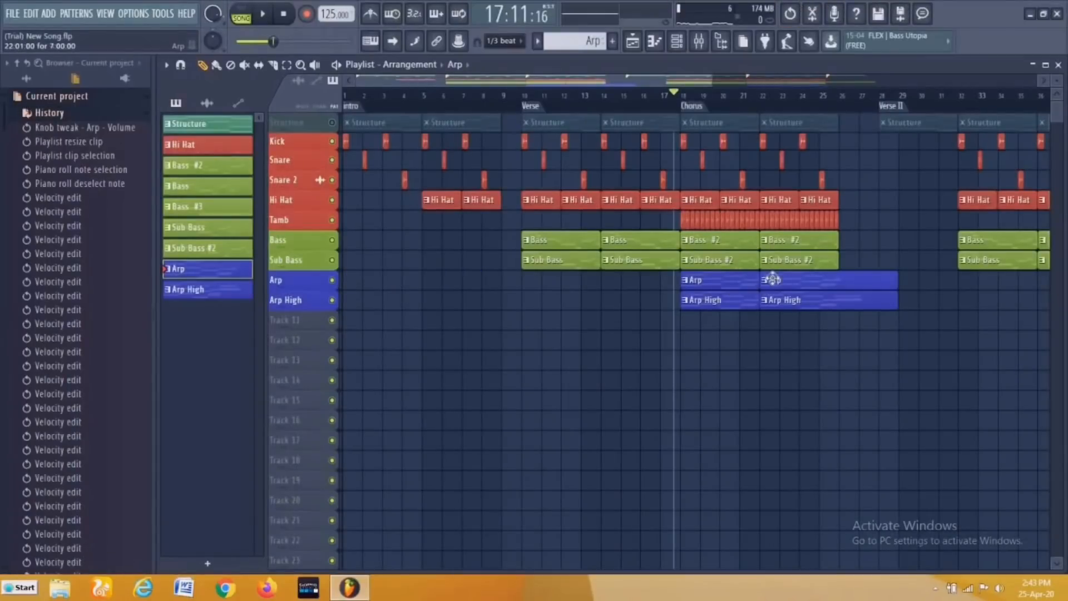
# Copy the Chorus Arp and Arp High clips to the Intro at bar 1 and play from there with the Arp High track muted
pyautogui.moveTo(921, 277)
pyautogui.keyDown('ctrl'); pyautogui.mouseDown()
pyautogui.moveTo(682, 308)
pyautogui.moveTo(385, 295)
pyautogui.mouseUp(); pyautogui.keyUp('ctrl')
pyautogui.click(346, 95)
pyautogui.press('space')
pyautogui.click(332, 301)
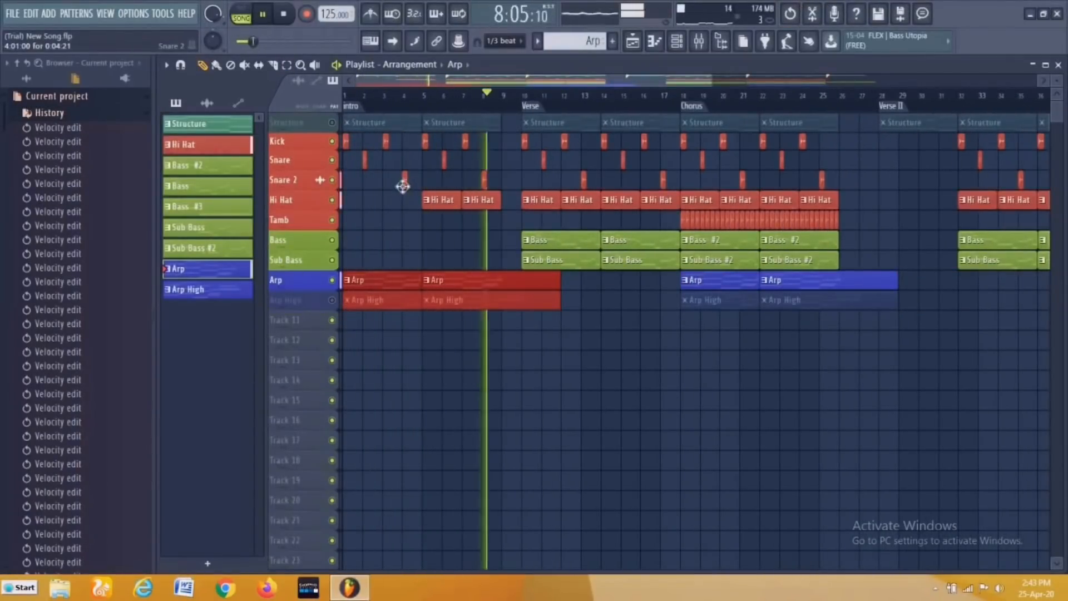
# Lengthen the last C#6 and D6 notes of the Arp pattern beyond bar 5 and play the song
pyautogui.doubleClick(508, 286)
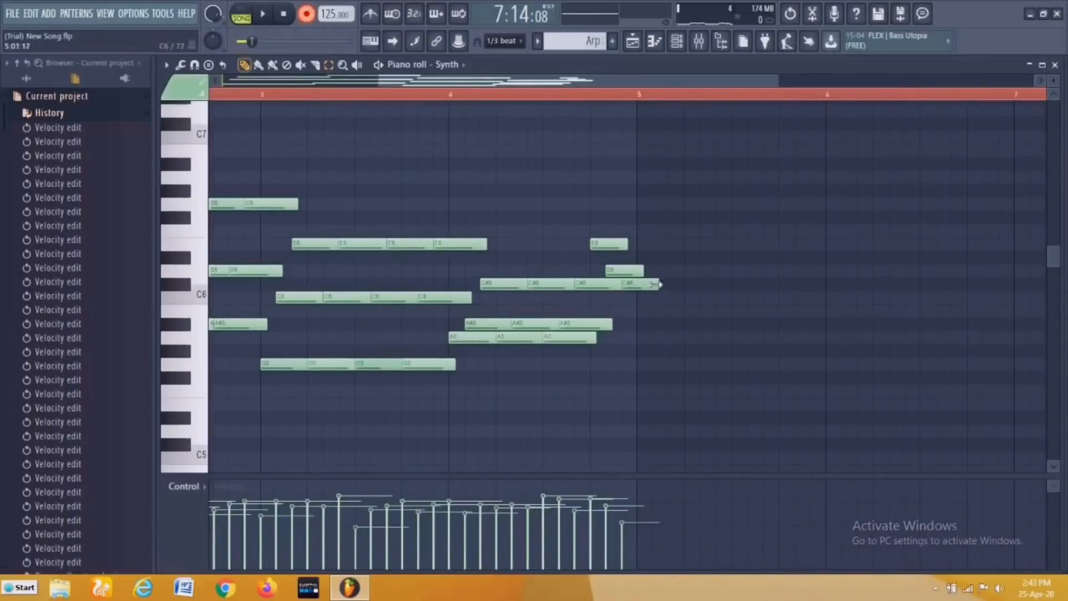
pyautogui.moveTo(675, 284); pyautogui.dragTo(818, 284)
pyautogui.moveTo(643, 271); pyautogui.dragTo(768, 270)
pyautogui.press('space')
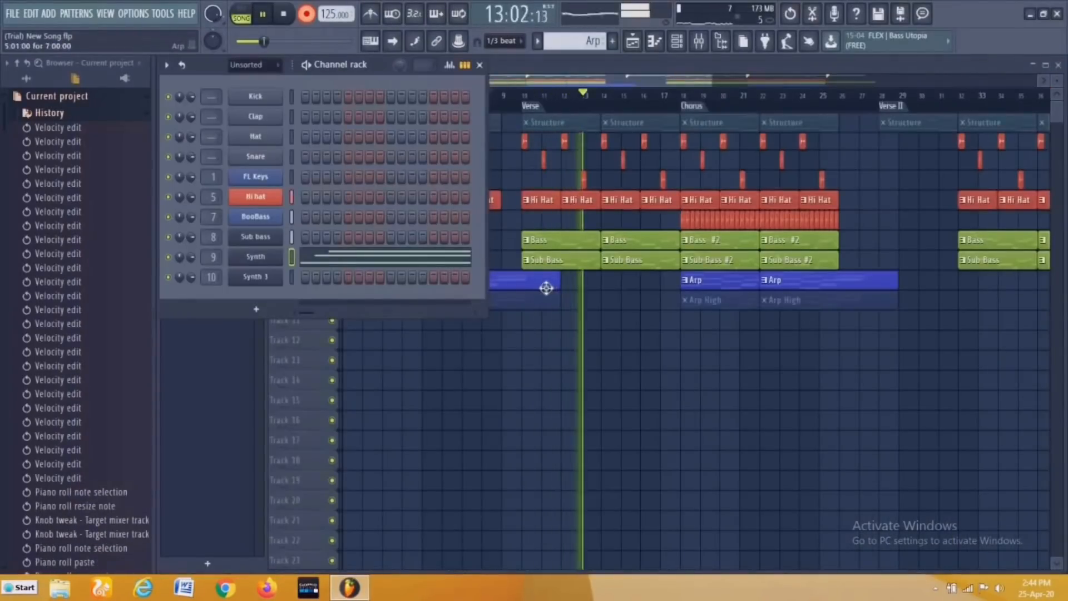
# Delete the two Arp High clips from the Intro and unmute the Arp High track
pyautogui.click(546, 288)
pyautogui.rightClick(501, 301)
pyautogui.rightClick(405, 304)
pyautogui.click(332, 300)
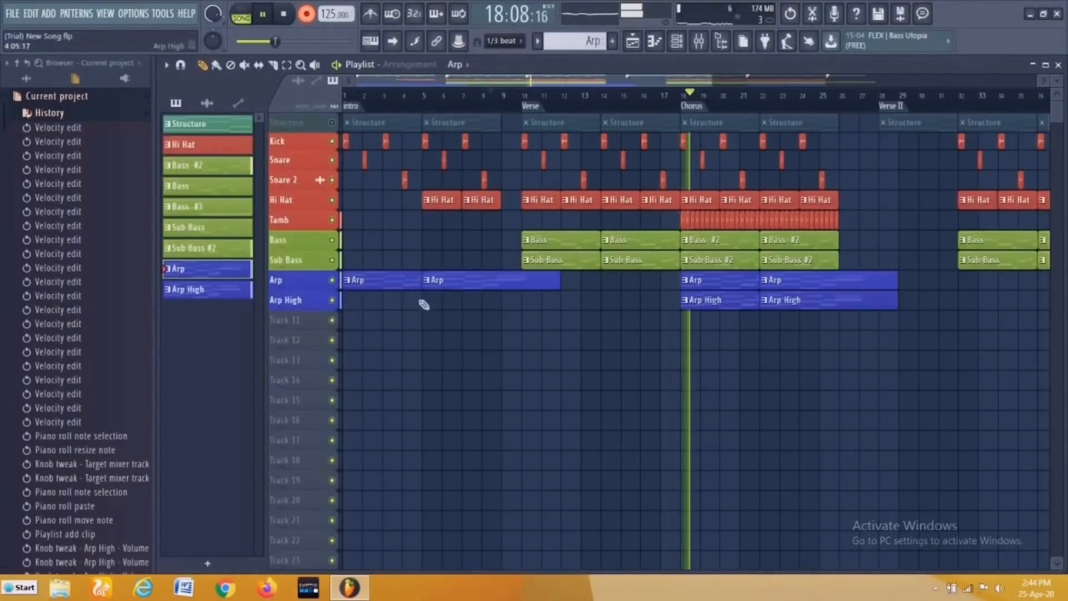
pyautogui.doubleClick(822, 280)
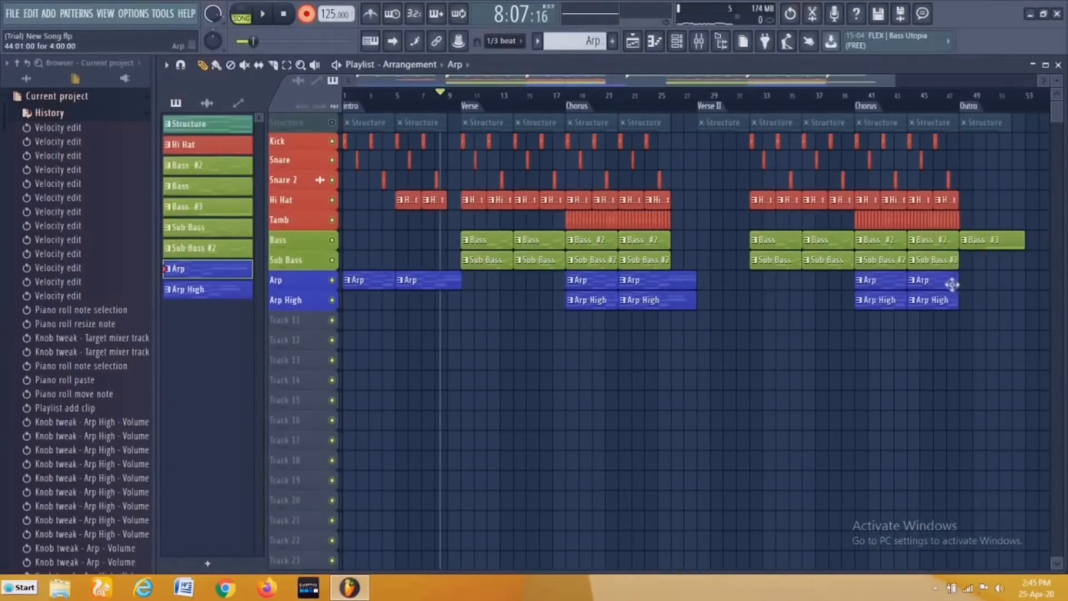
# Restart playback from the beginning of the Intro and mute the Structure track
pyautogui.scroll(2, 371, 273)
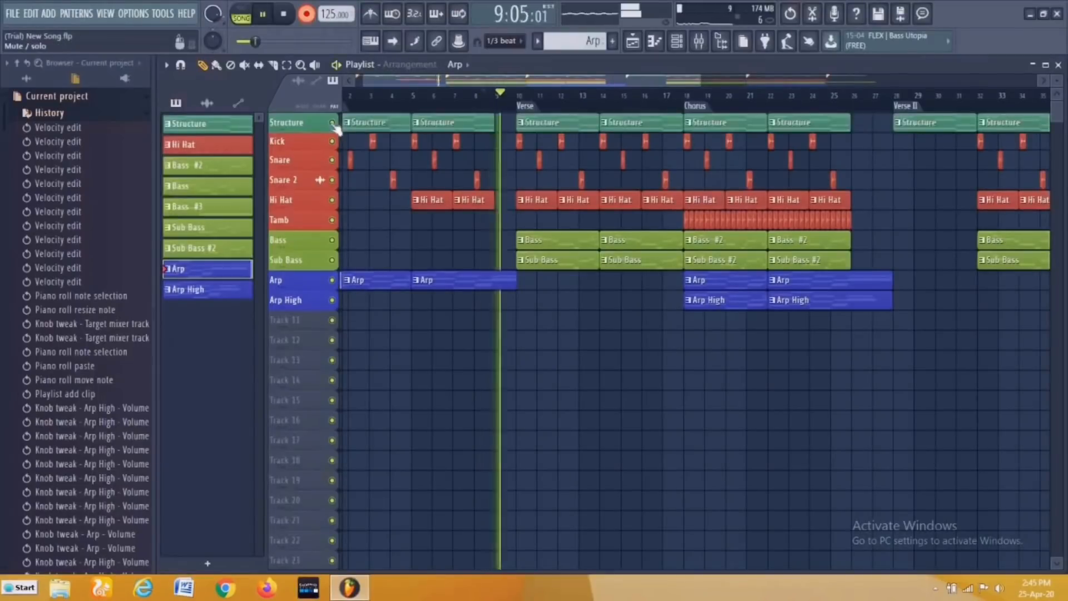
pyautogui.press('space')
pyautogui.press('space')
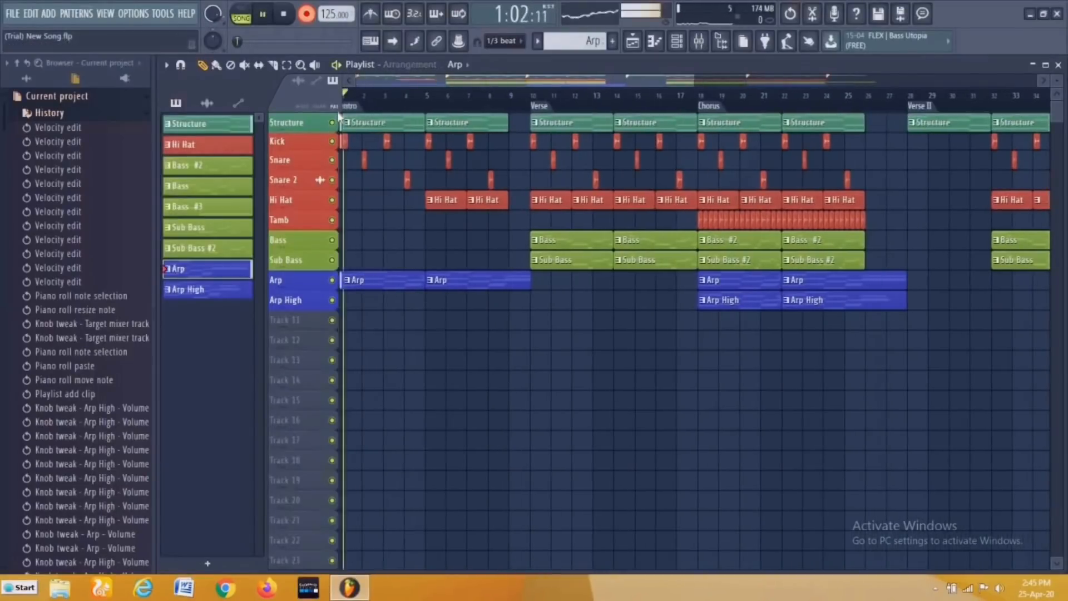
pyautogui.click(332, 123)
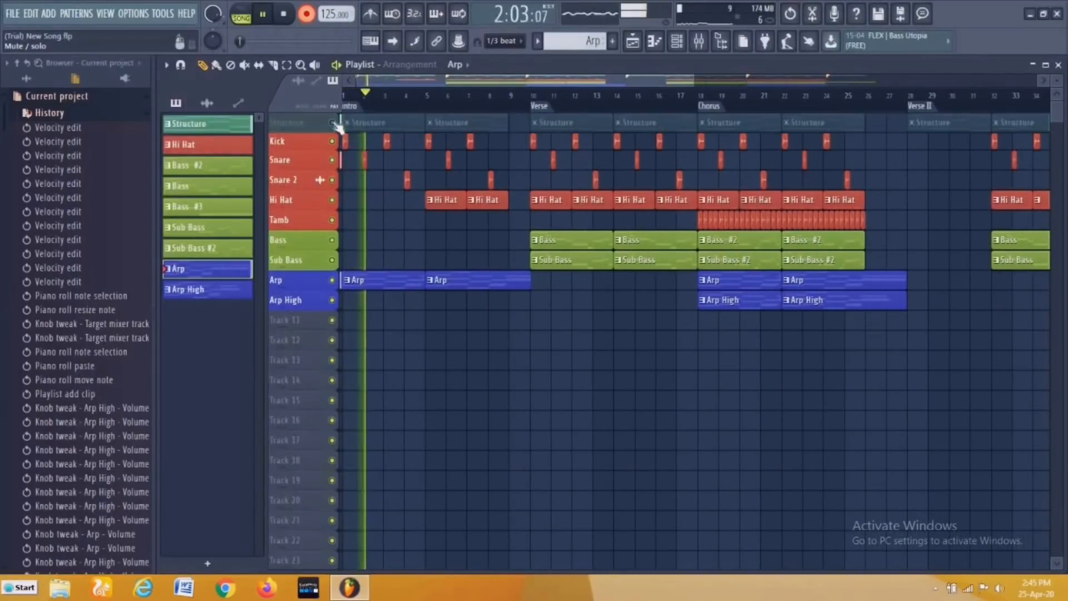
# Listen to the arrangement from the Intro through the Verse into the Chorus, then stop playback
pyautogui.scroll(2, 350, 148)
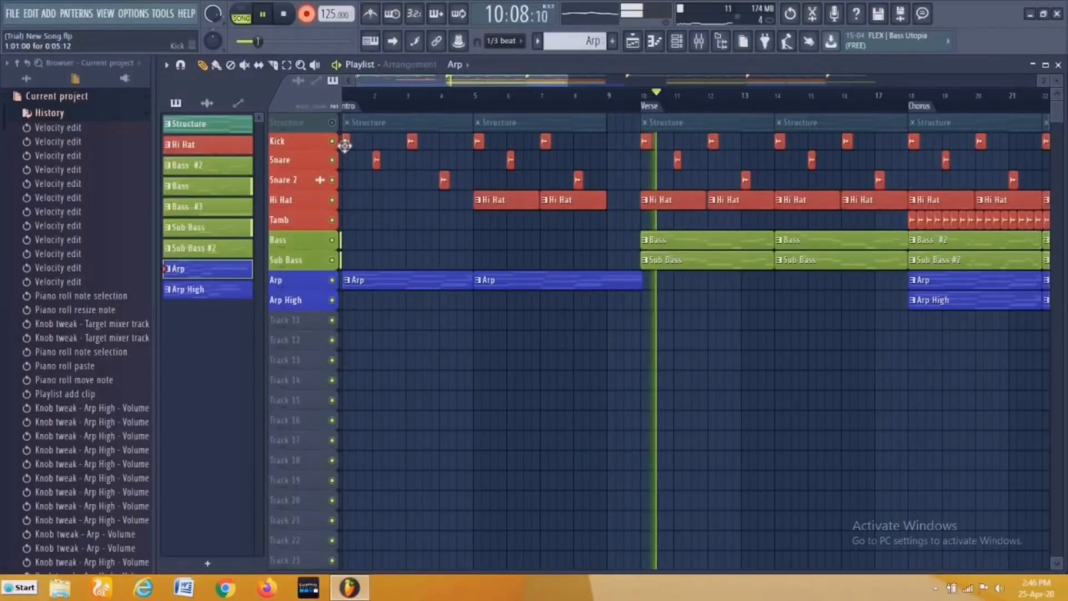
pyautogui.scroll(-3, 530, 183)
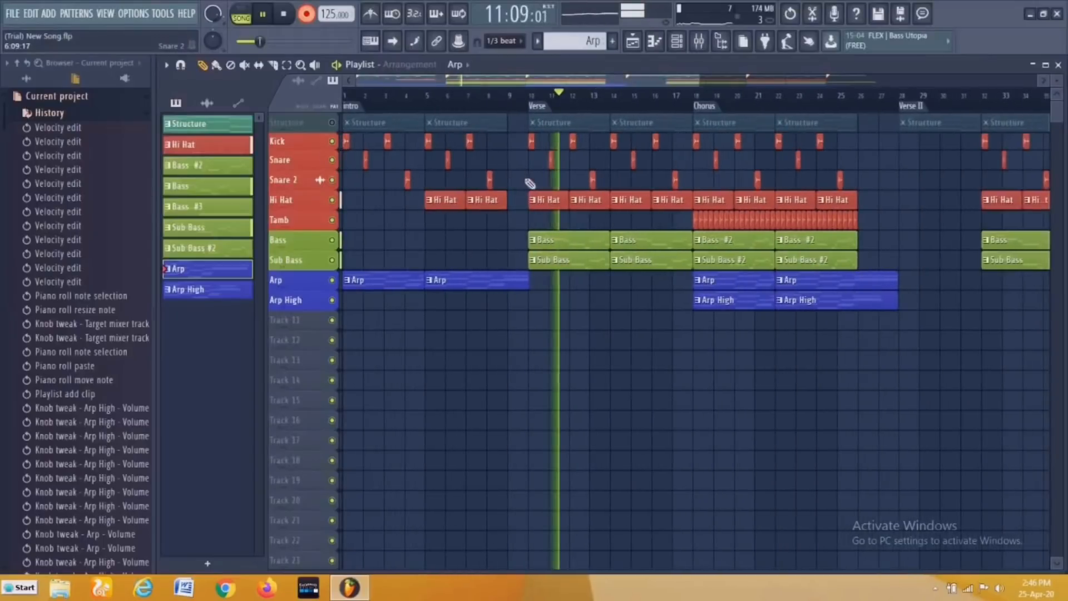
pyautogui.scroll(-2, 530, 184)
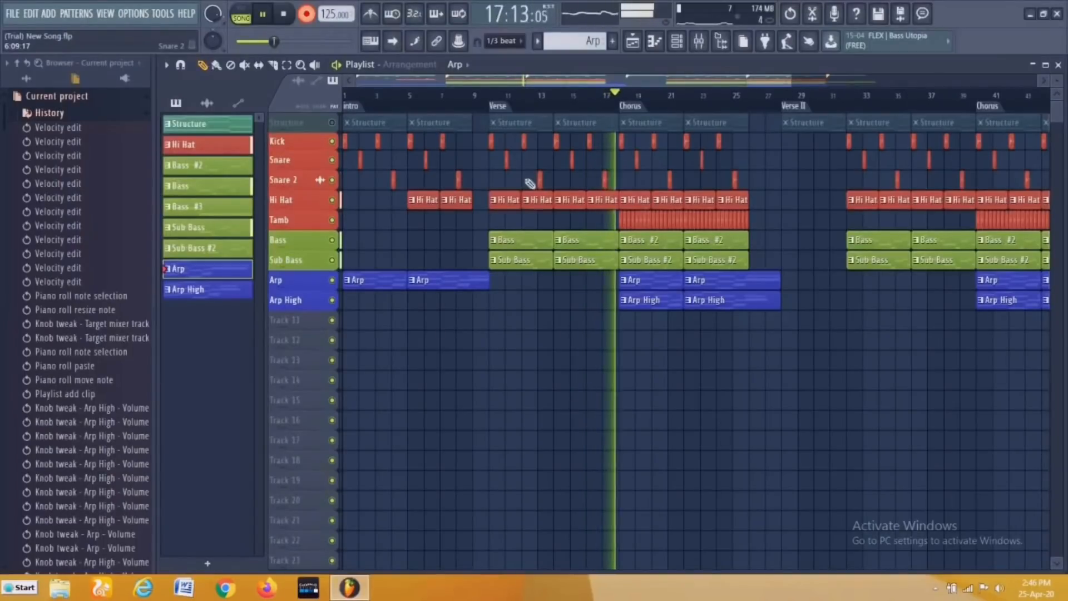
pyautogui.scroll(-2, 555, 206)
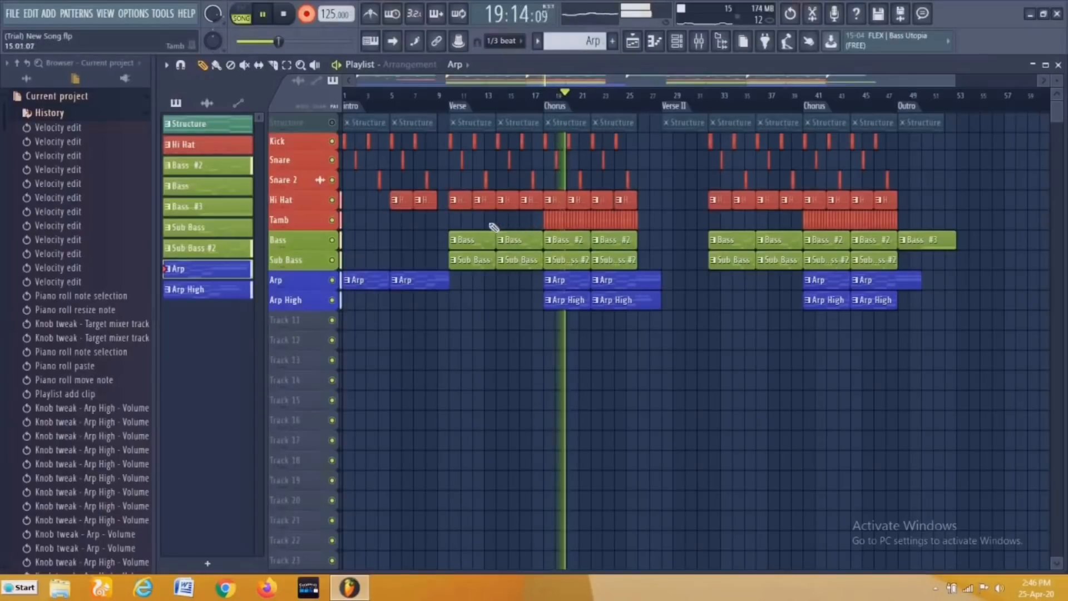
pyautogui.scroll(2, 486, 233)
pyautogui.press('space')
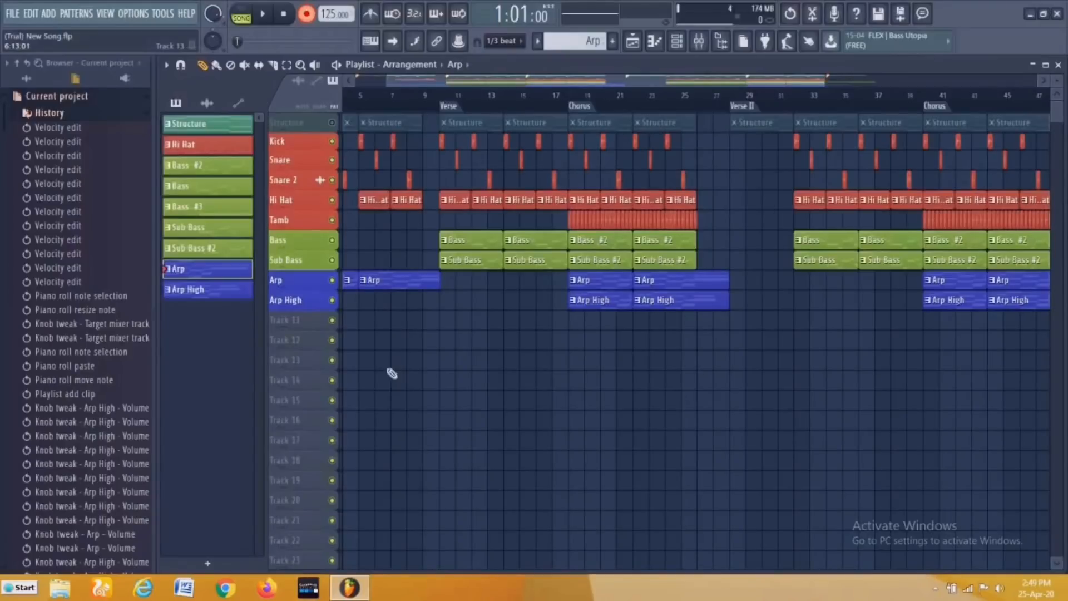
# Create a new pattern named Electric and close the playlist
pyautogui.click(612, 42)
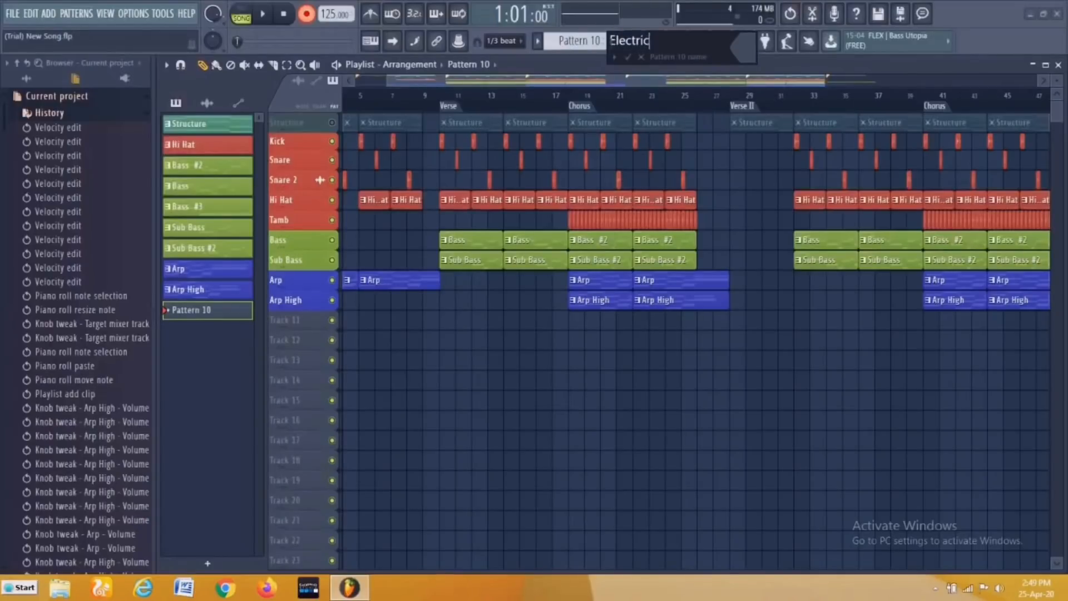
pyautogui.click(629, 57)
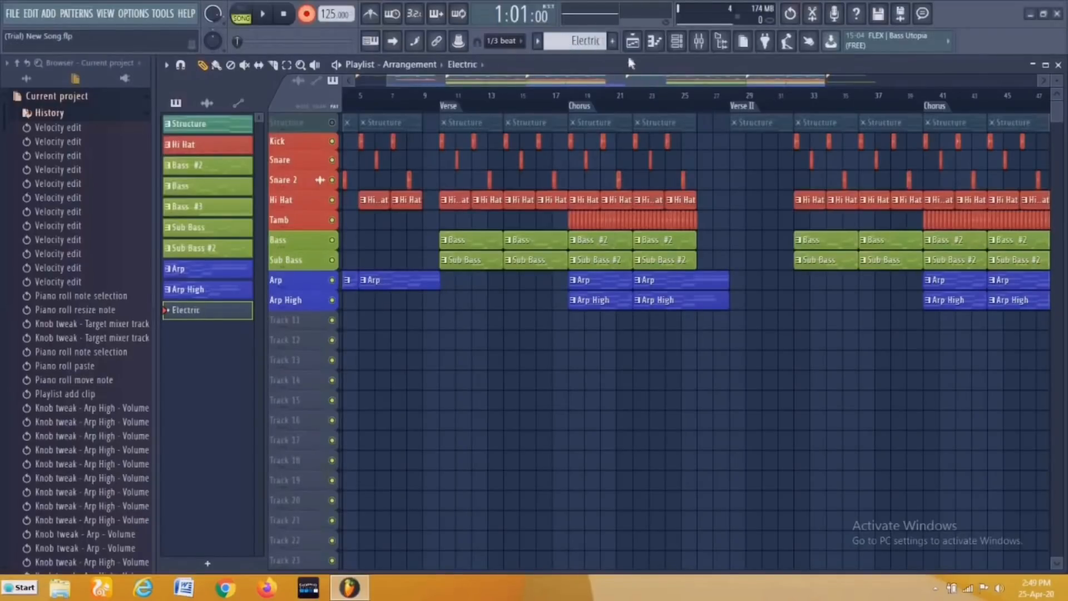
pyautogui.click(1059, 65)
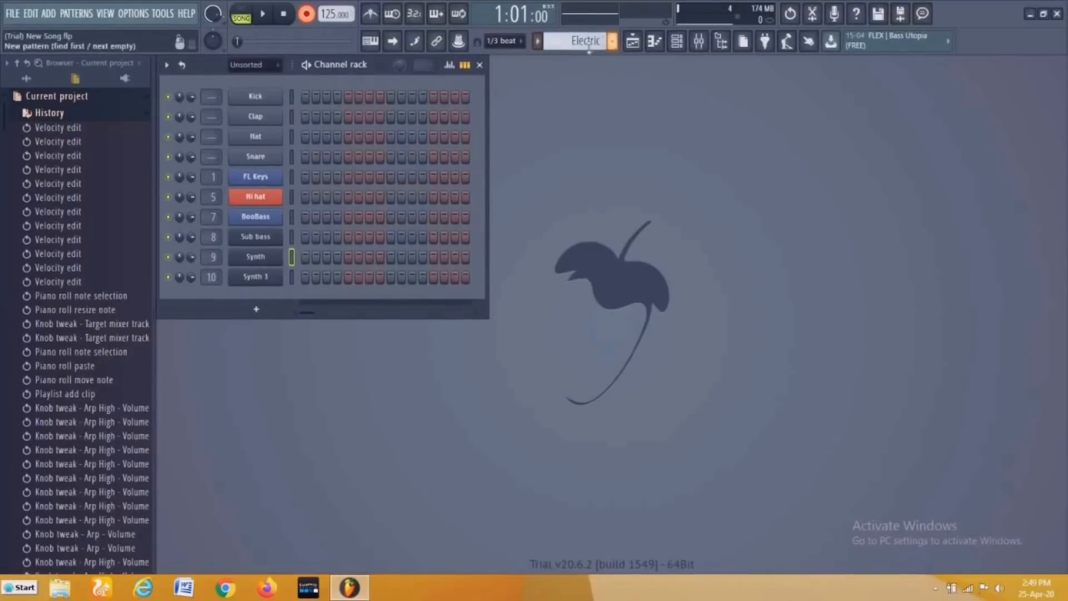
# Copy all the FL Keys chord notes from the Structure pattern and return to the Electric pattern
pyautogui.click(537, 41)
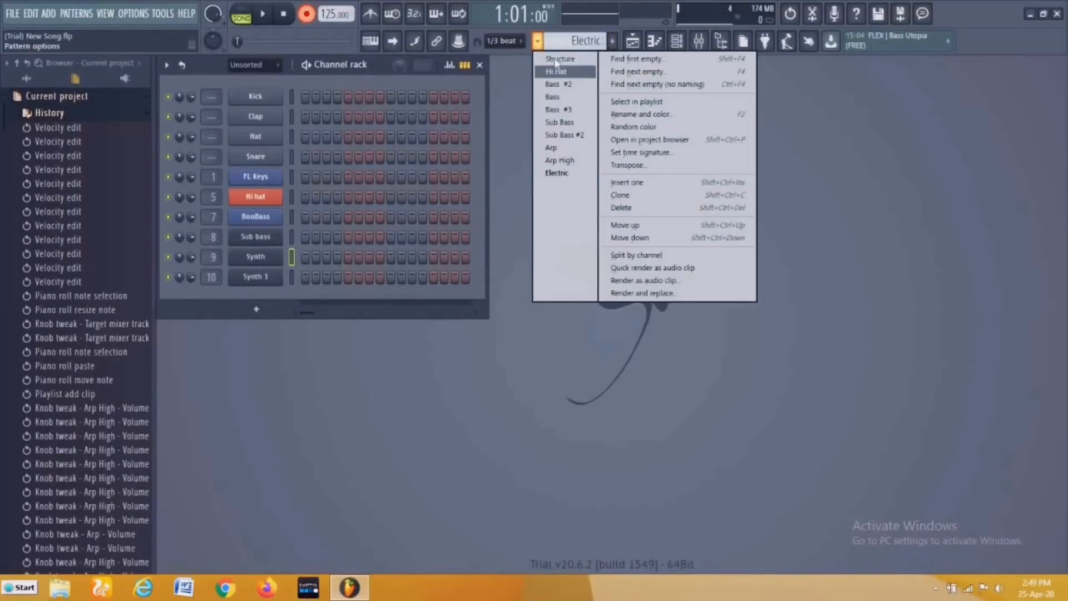
pyautogui.click(555, 59)
pyautogui.click(381, 178)
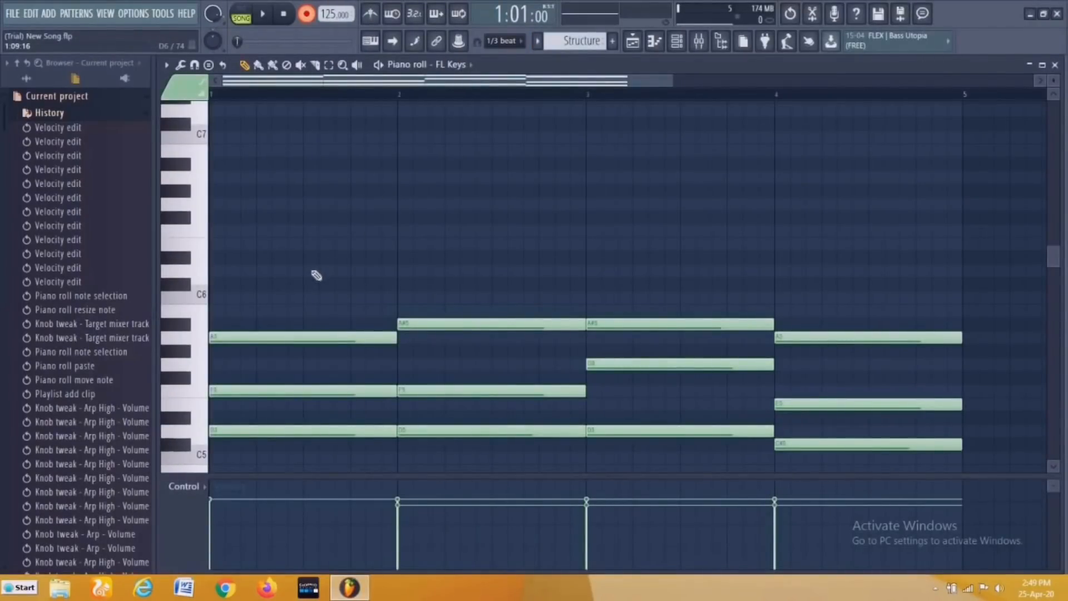
pyautogui.hotkey('ctrl', 'a')
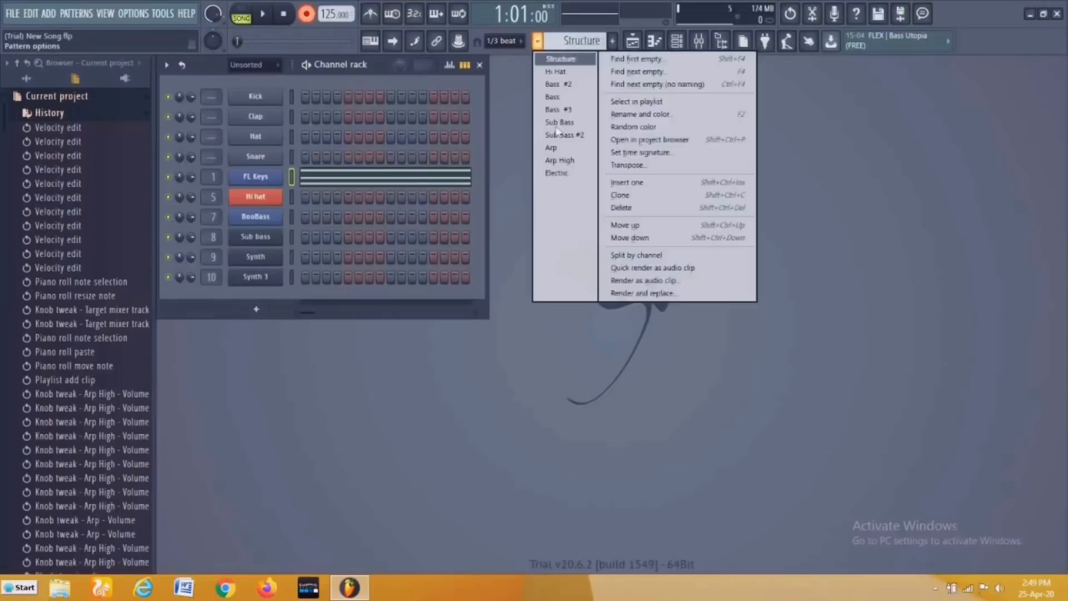
pyautogui.click(556, 172)
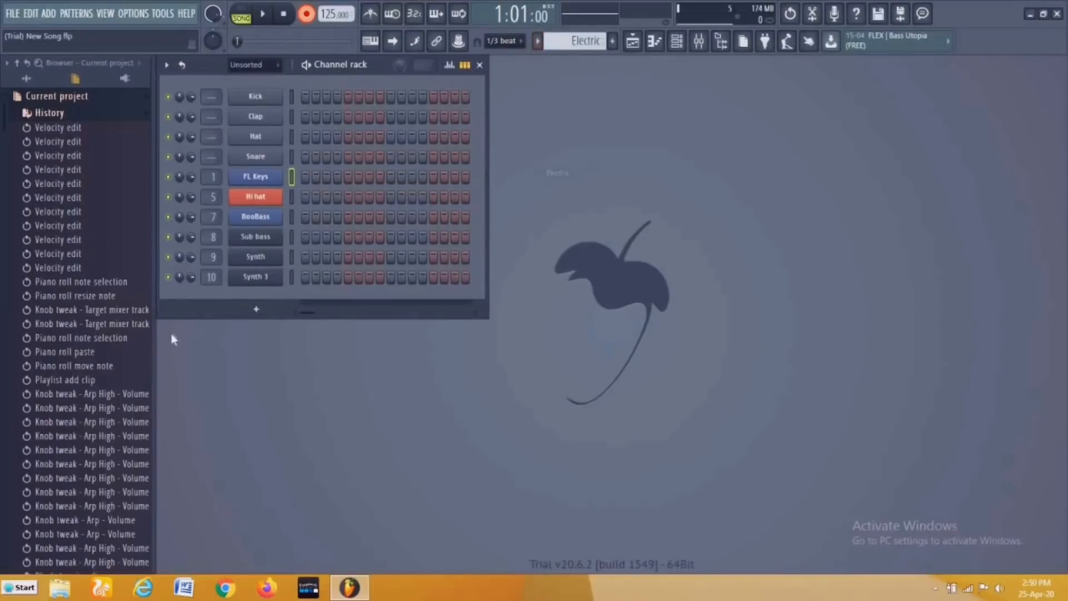
# Add a Sytrus channel, load its guitar preset Electric and close the plugin window
pyautogui.click(254, 313)
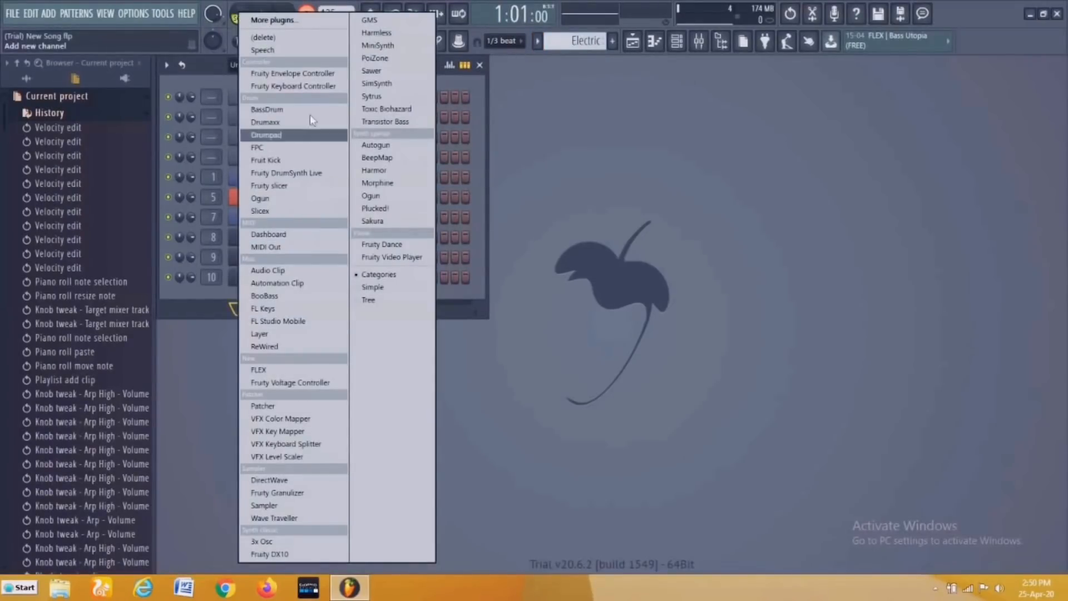
pyautogui.click(378, 96)
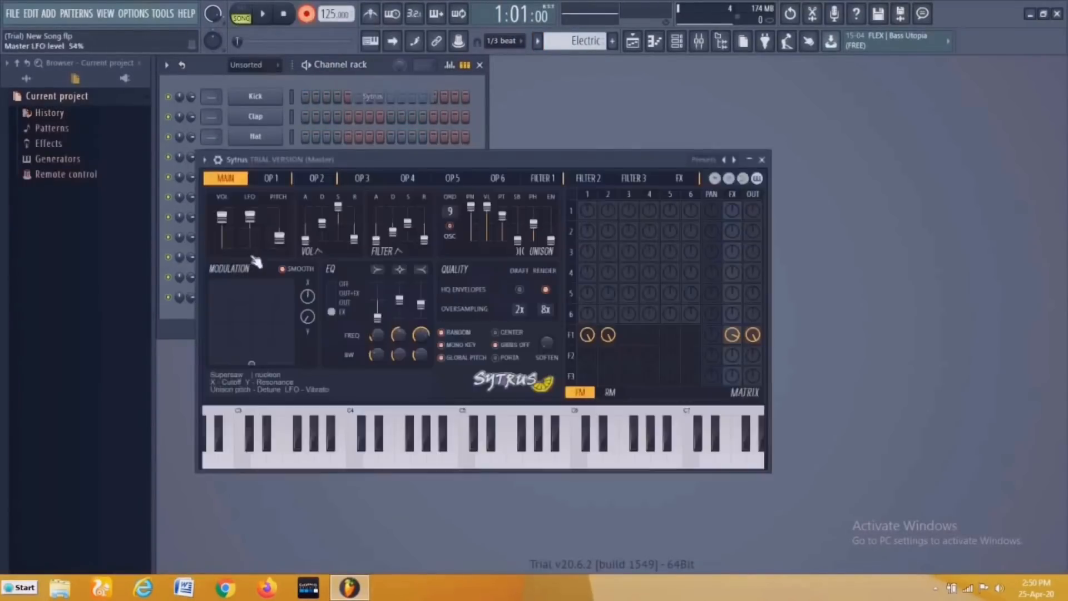
pyautogui.click(705, 161)
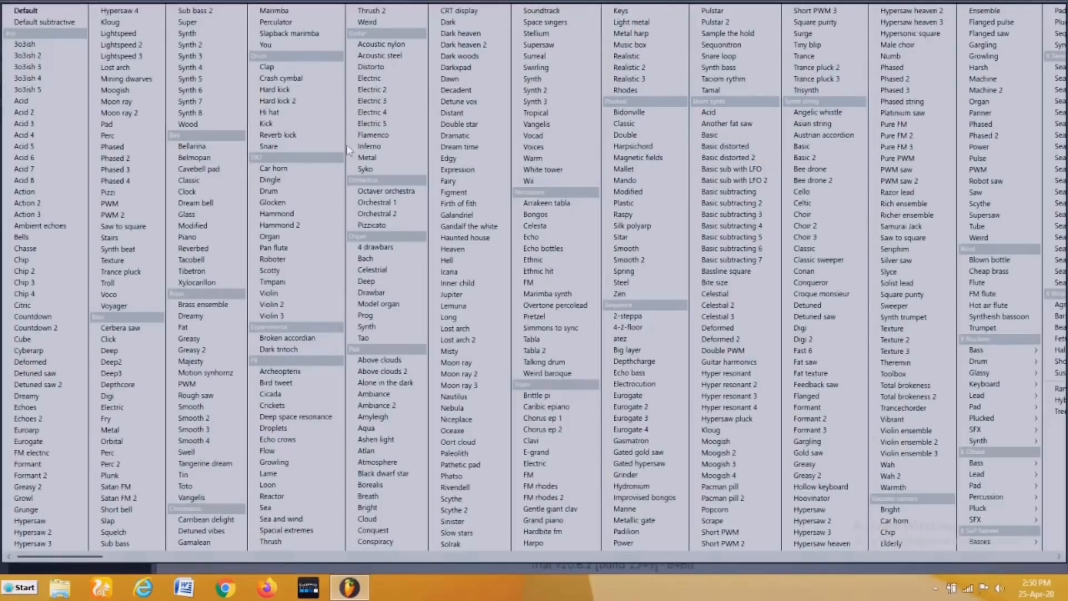
pyautogui.click(380, 79)
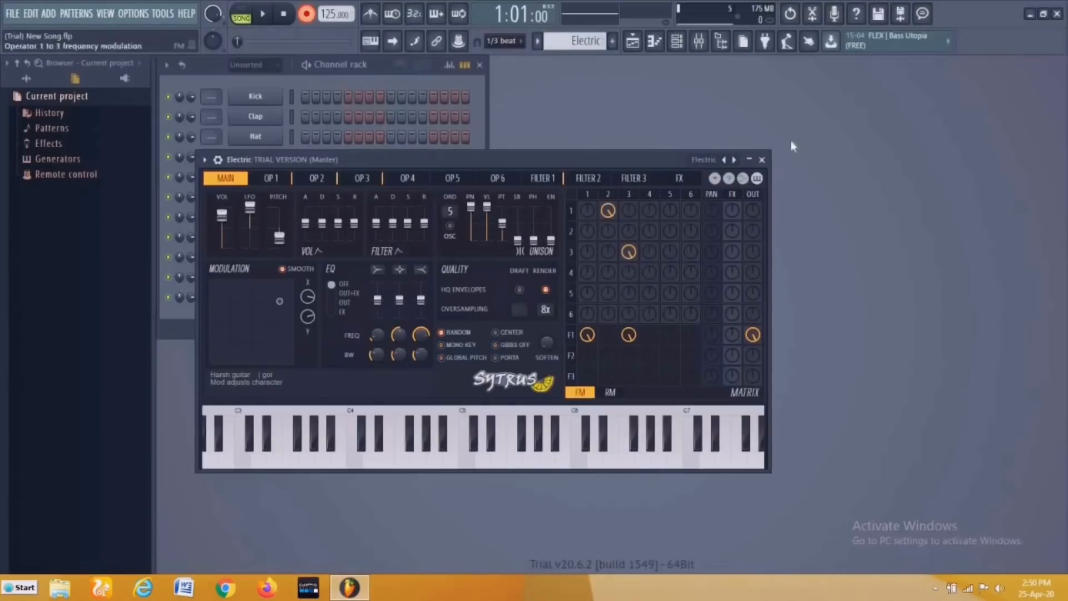
pyautogui.click(763, 160)
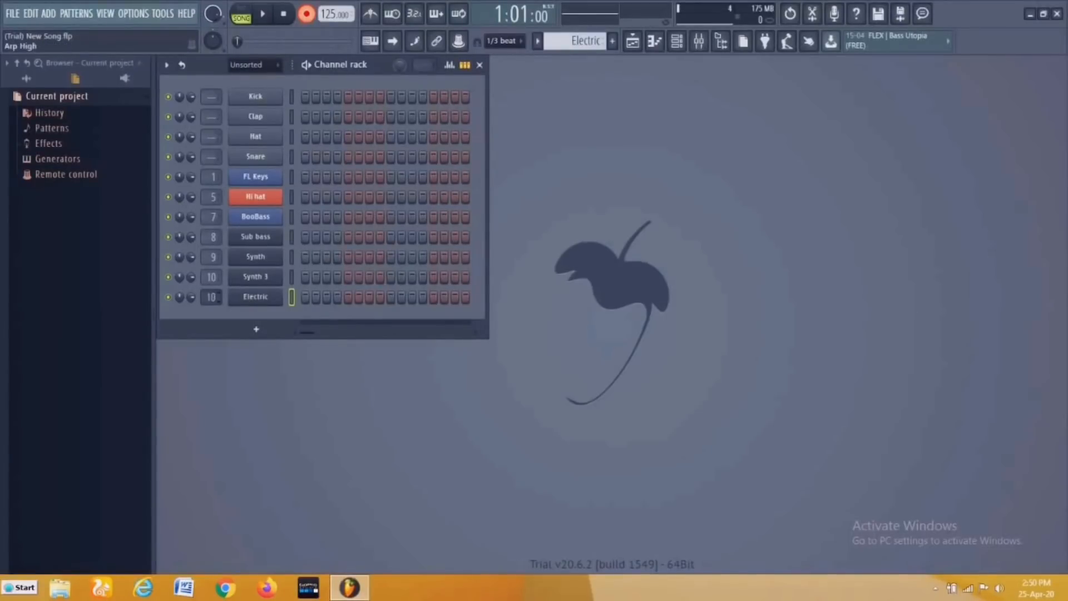
# Paste the copied chords into the Electric channel's piano roll and audition them in pattern mode
pyautogui.rightClick(276, 303)
pyautogui.click(300, 299)
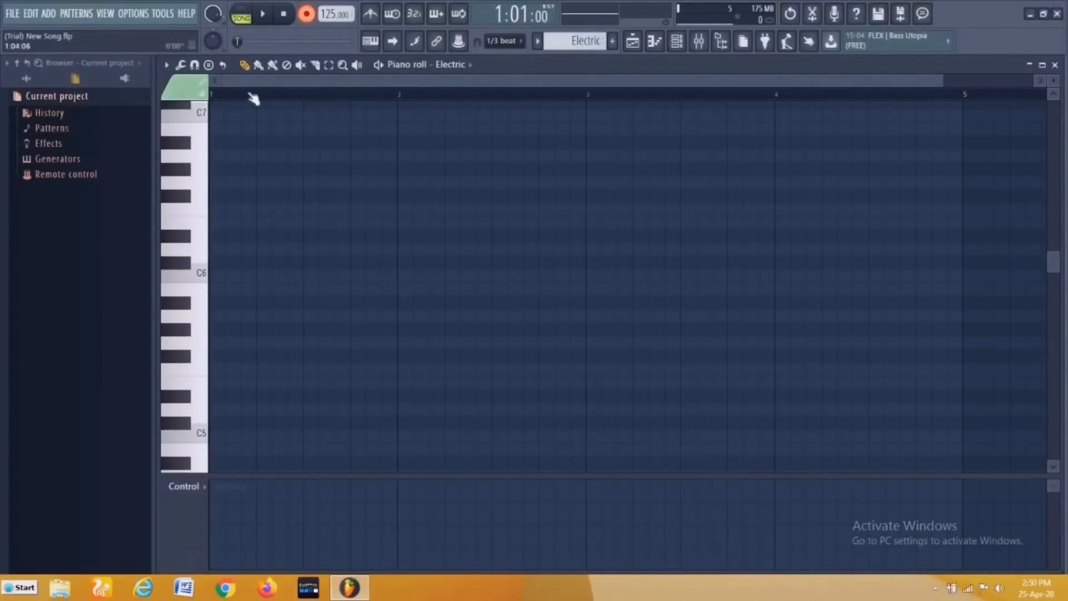
pyautogui.hotkey('ctrl', 'v')
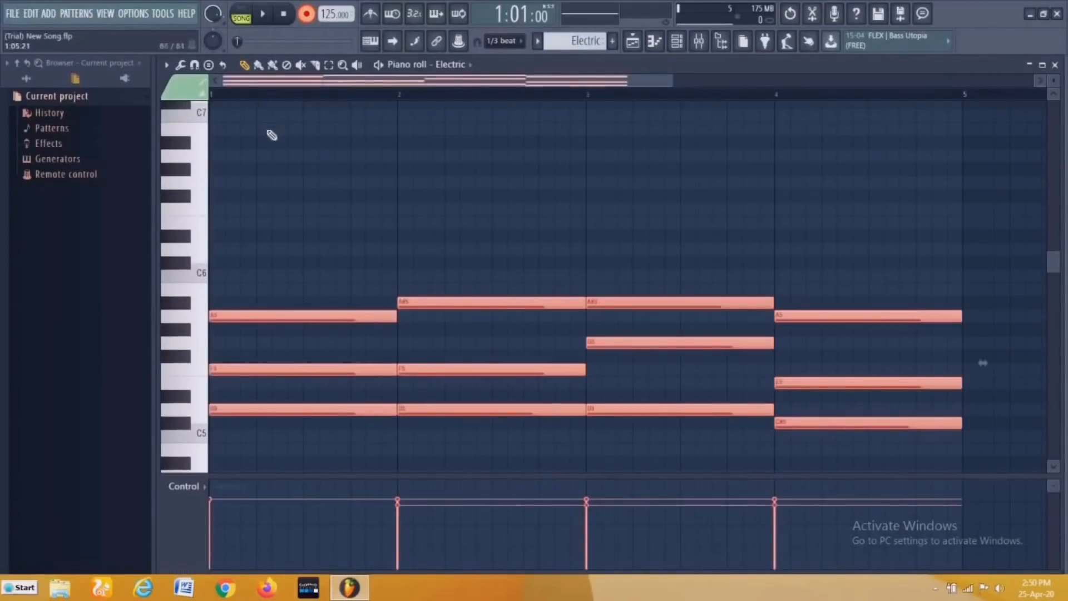
pyautogui.click(254, 11)
pyautogui.press('space')
pyautogui.press('space')
pyautogui.press('Escape')
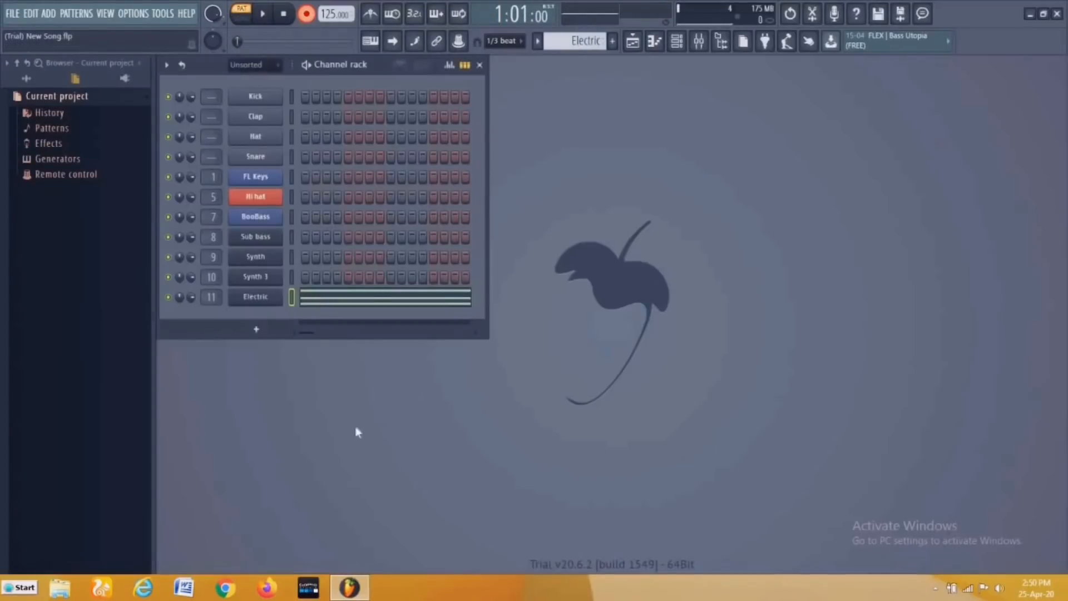
# Change the preset of the synth on mixer track 11 to Acoustic nylon, play the pattern and open its piano roll
pyautogui.click(257, 301)
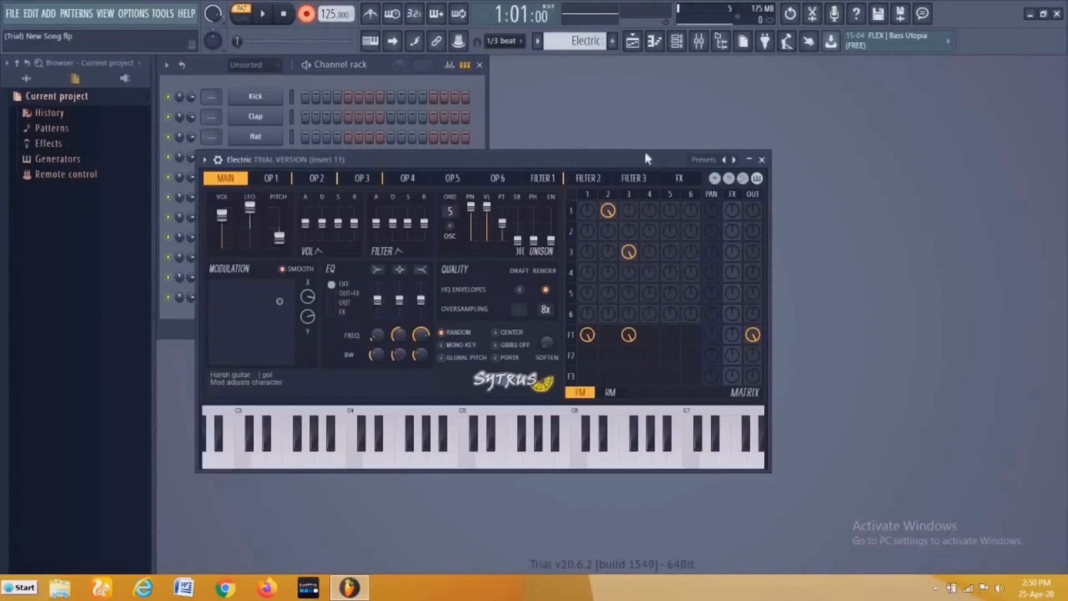
pyautogui.click(704, 161)
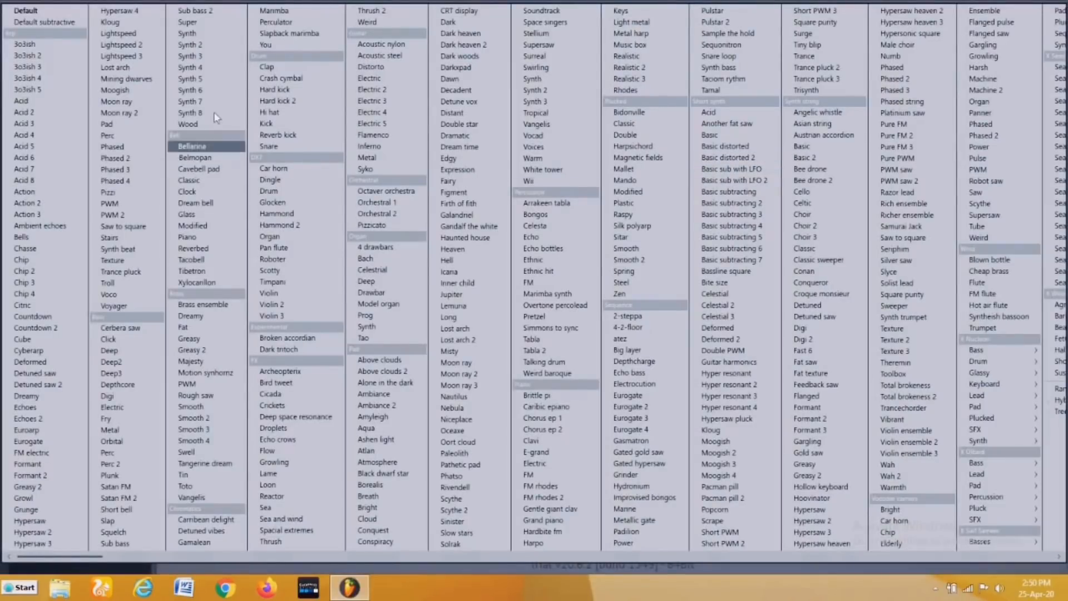
pyautogui.click(372, 44)
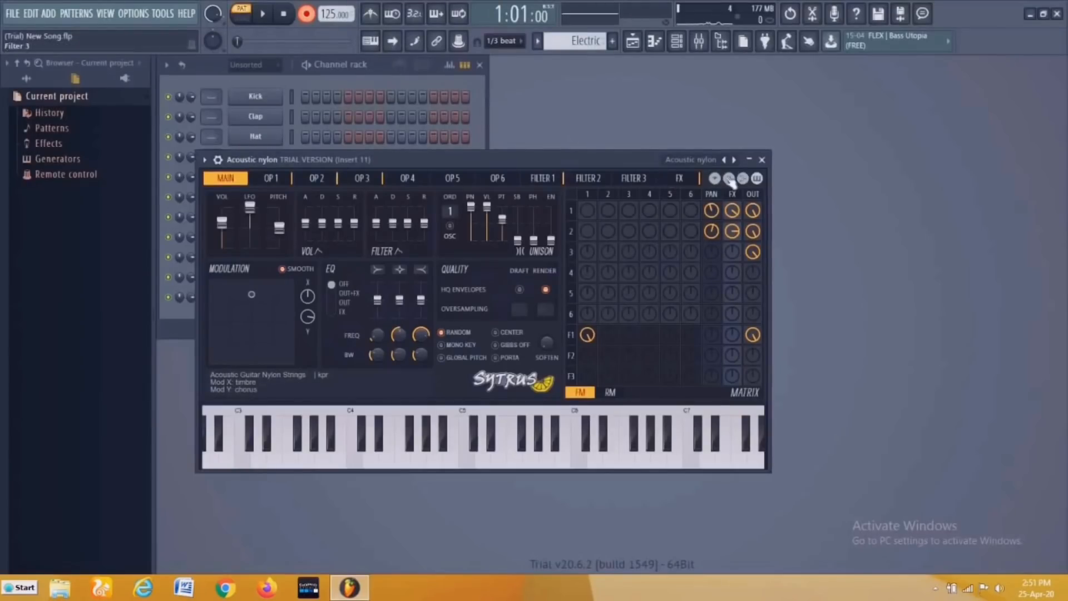
pyautogui.click(761, 160)
pyautogui.press('space')
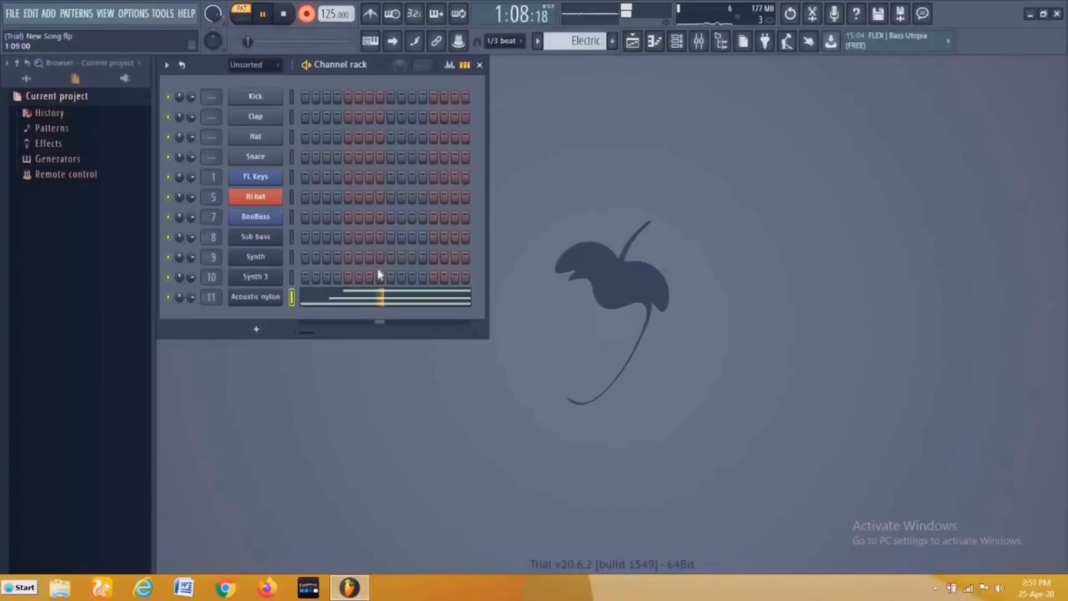
pyautogui.click(373, 301)
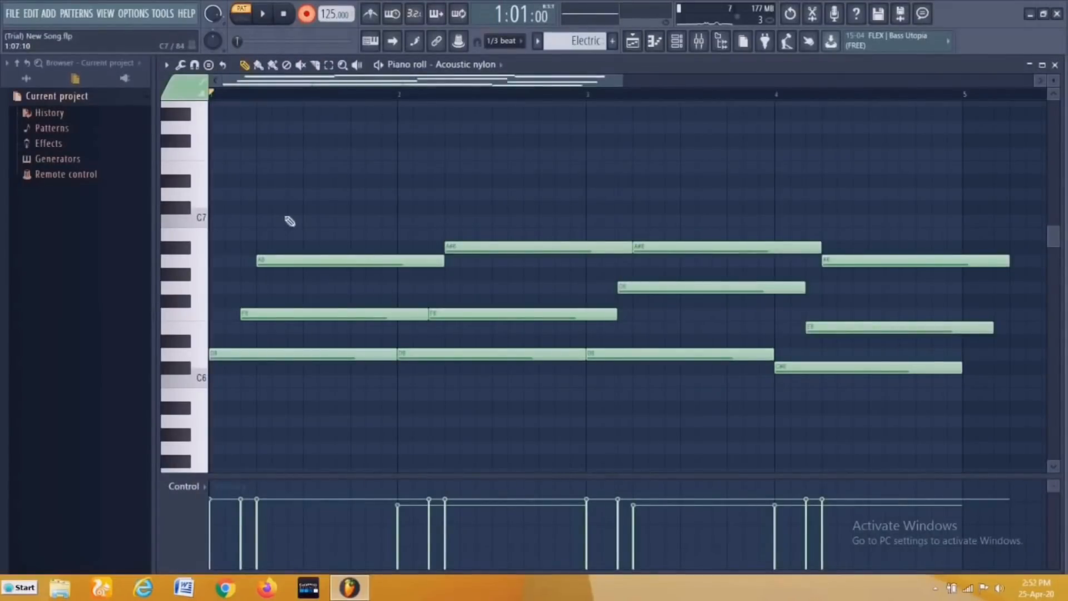
# Select all the Acoustic nylon notes, transpose them down one octave and audition the pattern
pyautogui.moveTo(428, 446); pyautogui.dragTo(954, 452)
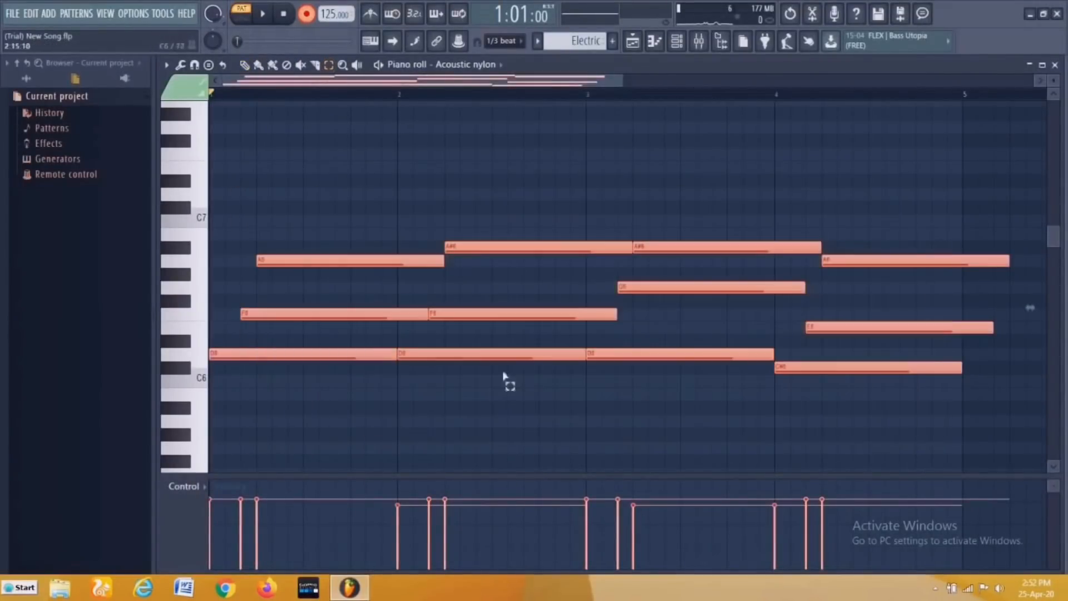
pyautogui.moveTo(237, 354); pyautogui.dragTo(238, 460)
pyautogui.press('space')
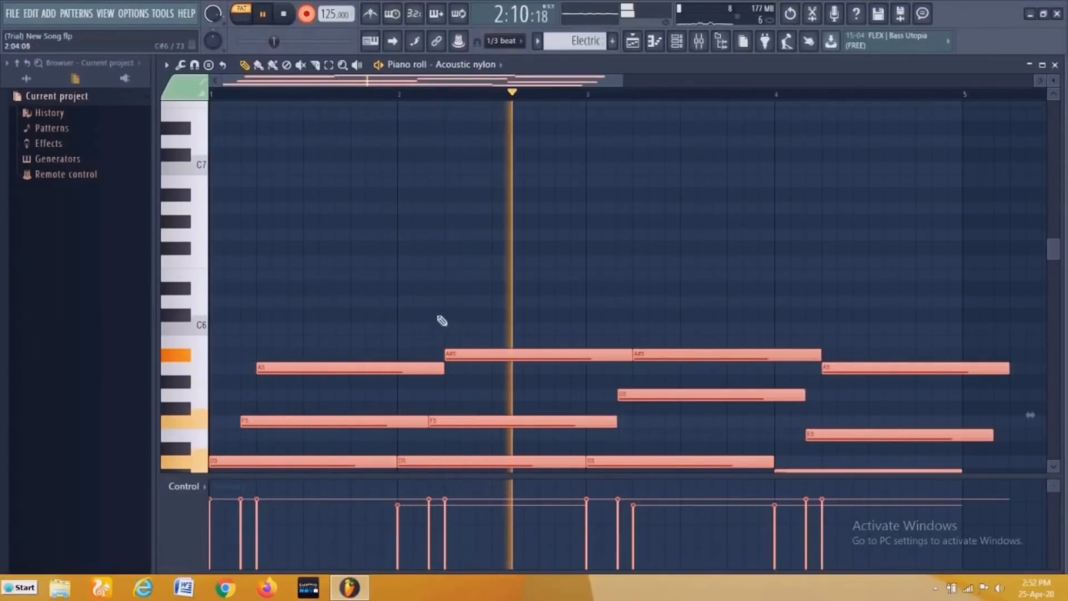
pyautogui.scroll(-1, 443, 319)
pyautogui.scroll(-5, 437, 334)
pyautogui.click(432, 370)
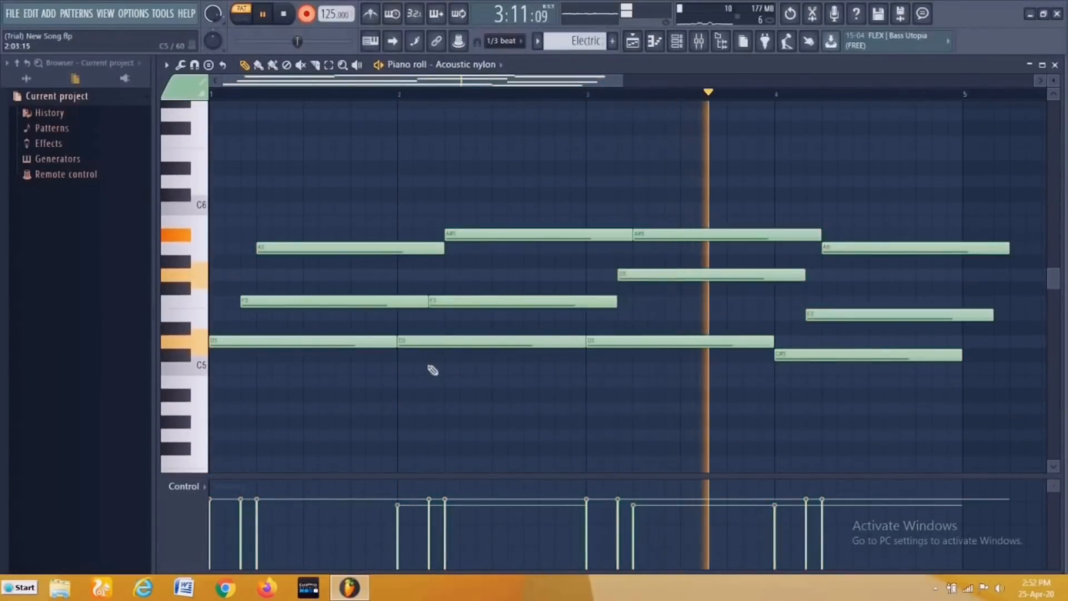
pyautogui.press('space')
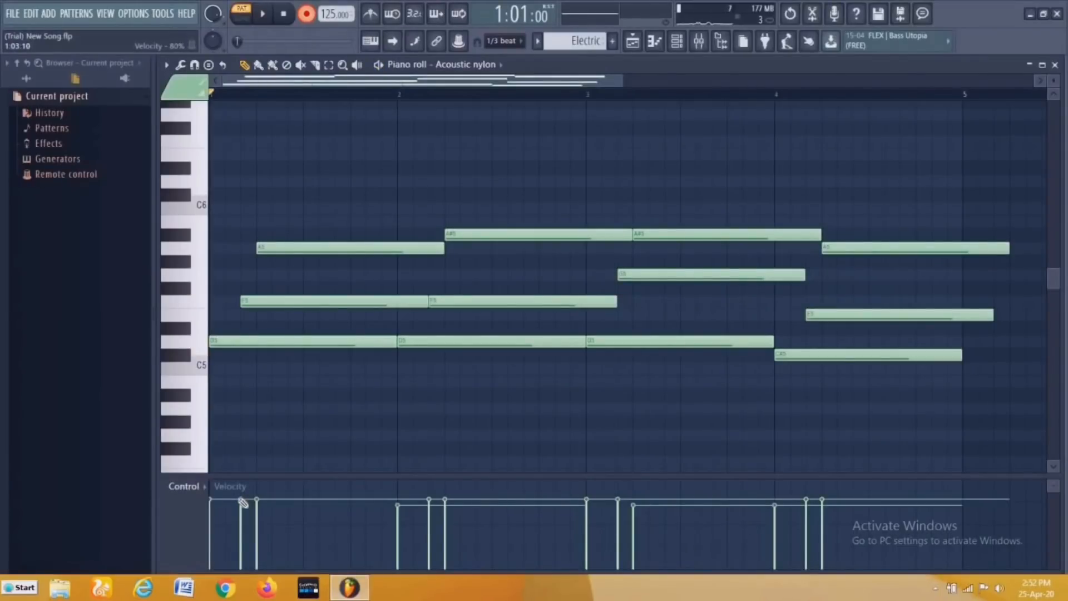
# Vary the chord velocities during playback, raising the root notes of bars 2 to 4 and lowering the upper notes
pyautogui.moveTo(247, 522)
pyautogui.mouseDown()
pyautogui.moveTo(448, 501)
pyautogui.moveTo(593, 502)
pyautogui.mouseUp()
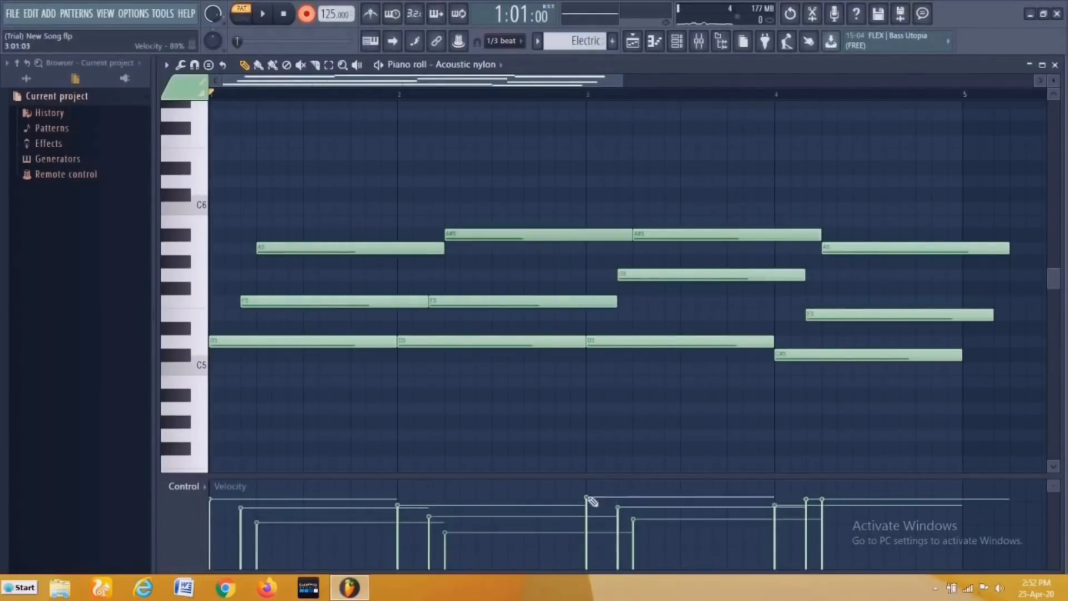
pyautogui.press('space')
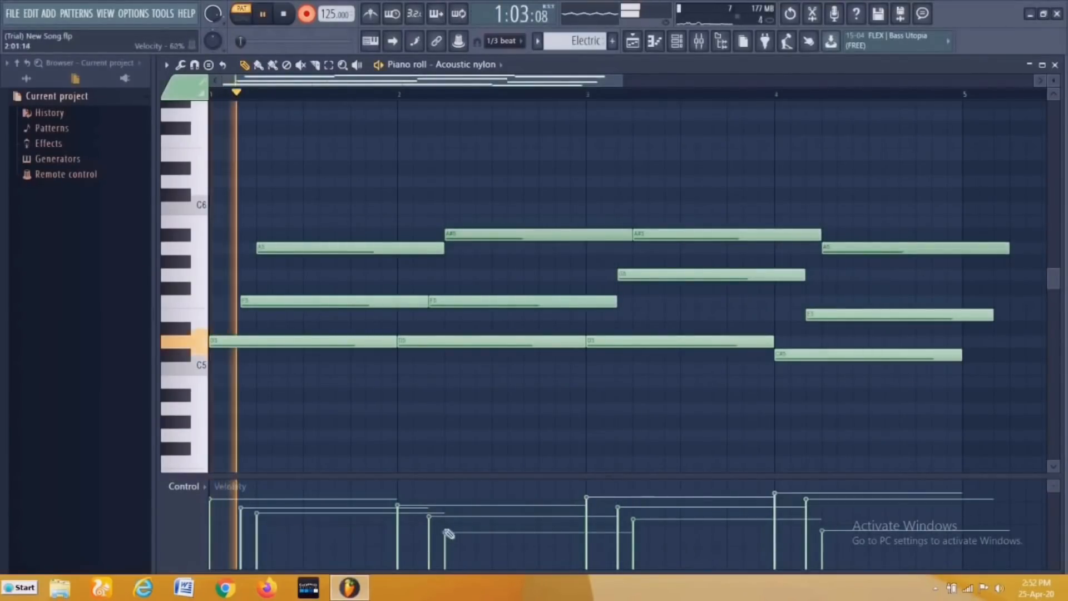
pyautogui.moveTo(445, 531); pyautogui.dragTo(449, 515)
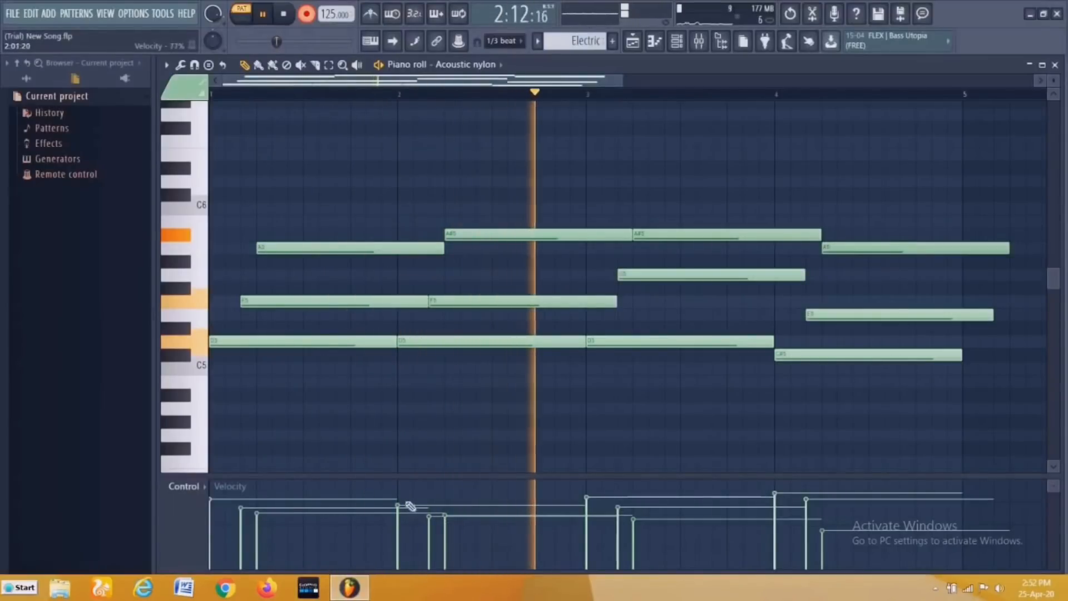
pyautogui.moveTo(401, 508)
pyautogui.mouseDown()
pyautogui.moveTo(399, 496)
pyautogui.moveTo(430, 509)
pyautogui.mouseUp()
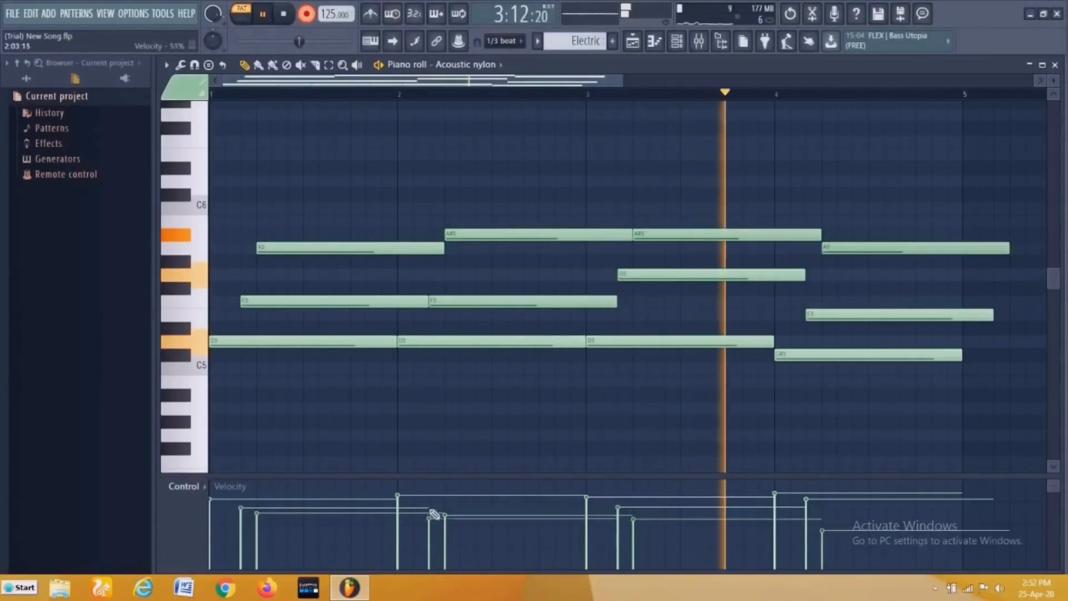
pyautogui.press('space')
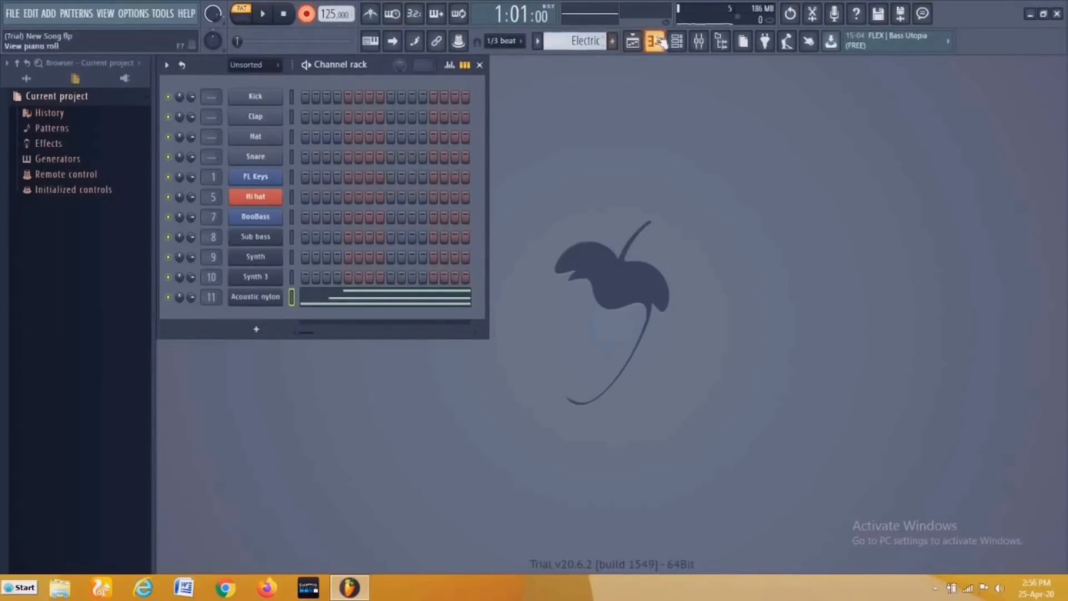
# Duplicate the Electric clip on Track 11 to bar 5 and extend the copy to bar 10 during song playback
pyautogui.press('space')
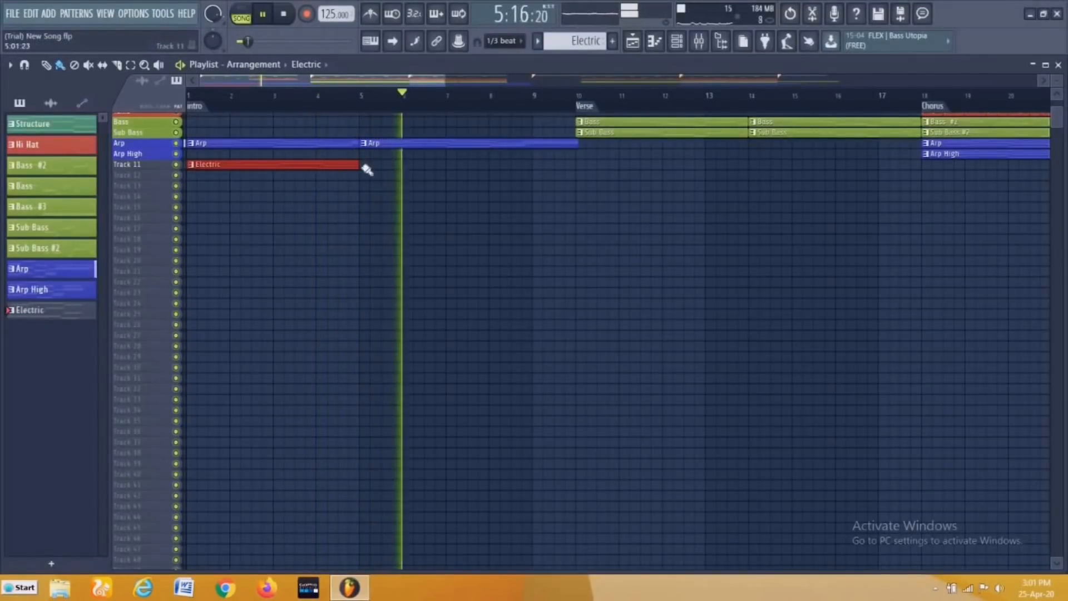
pyautogui.hotkey('ctrl', 'b')
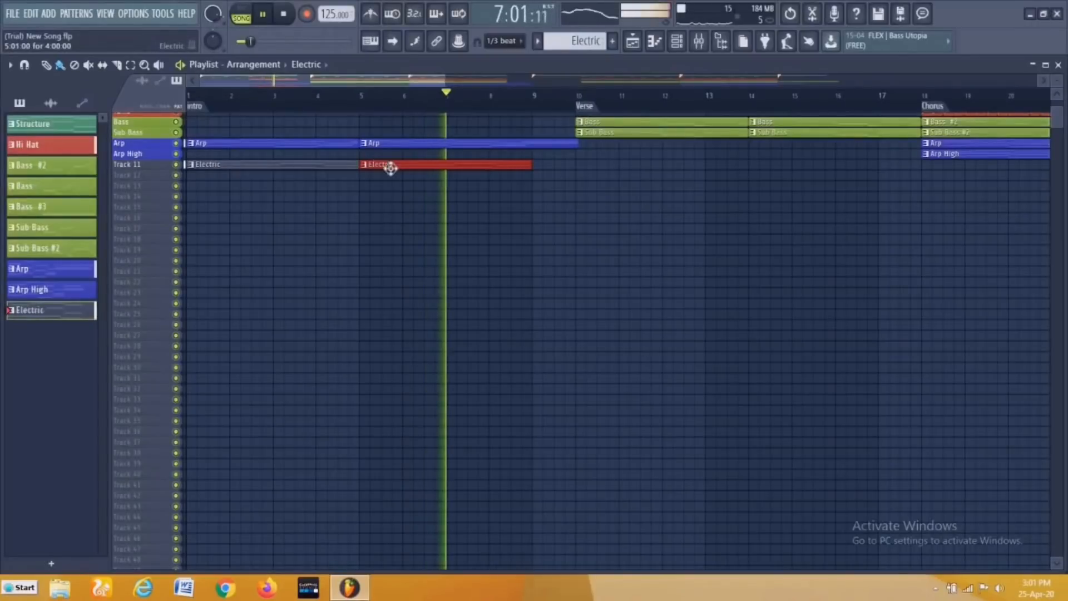
pyautogui.moveTo(532, 167); pyautogui.dragTo(574, 173)
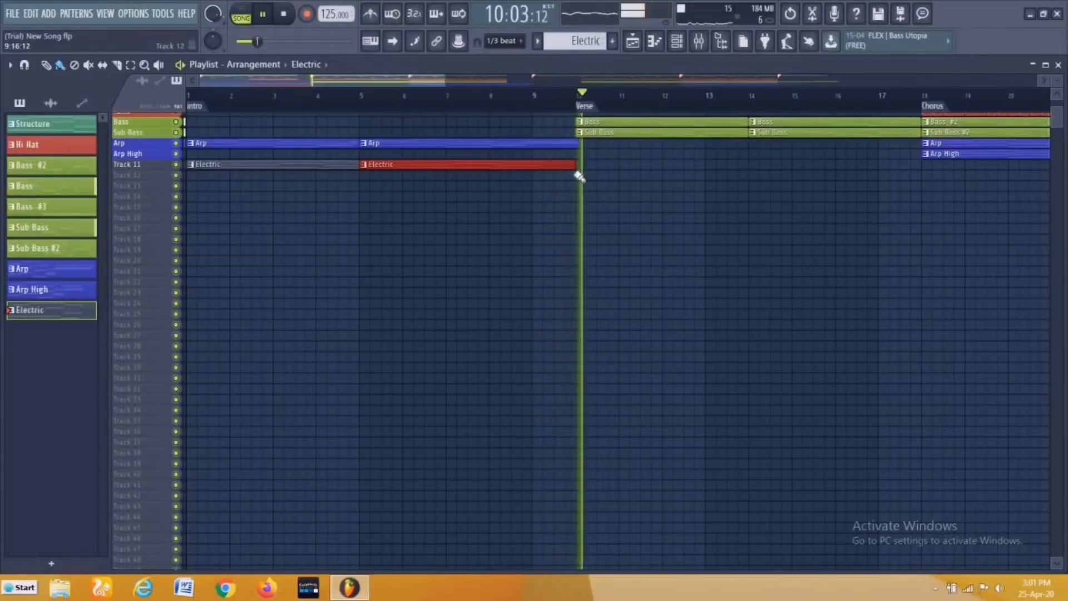
pyautogui.scroll(-3, 580, 176)
pyautogui.keyDown('alt'); pyautogui.scroll(2, 576, 181); pyautogui.keyUp('alt')
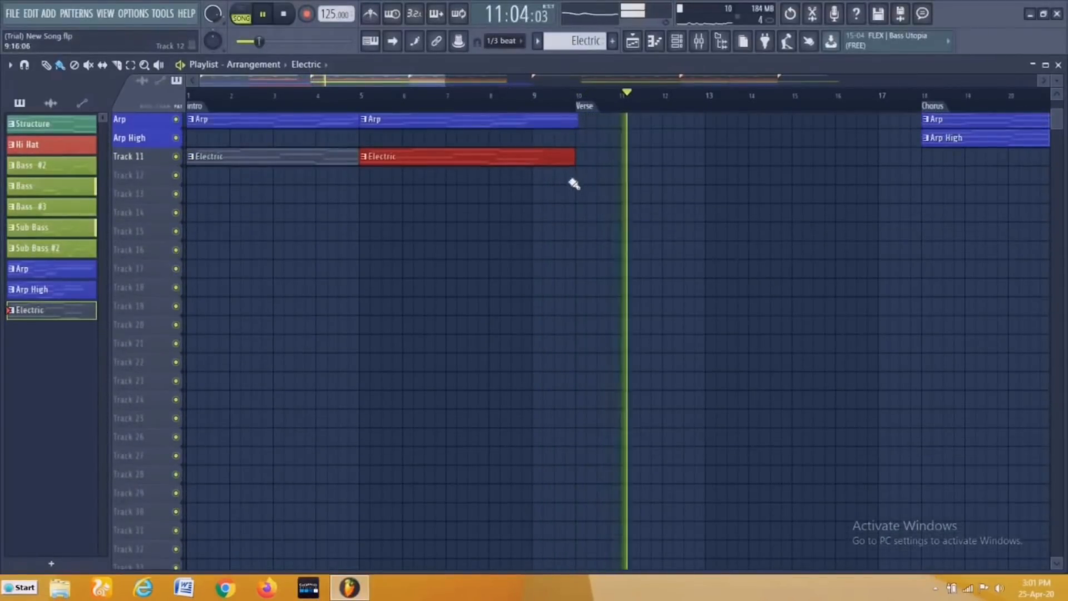
pyautogui.keyDown('alt'); pyautogui.scroll(-2, 573, 183); pyautogui.keyUp('alt')
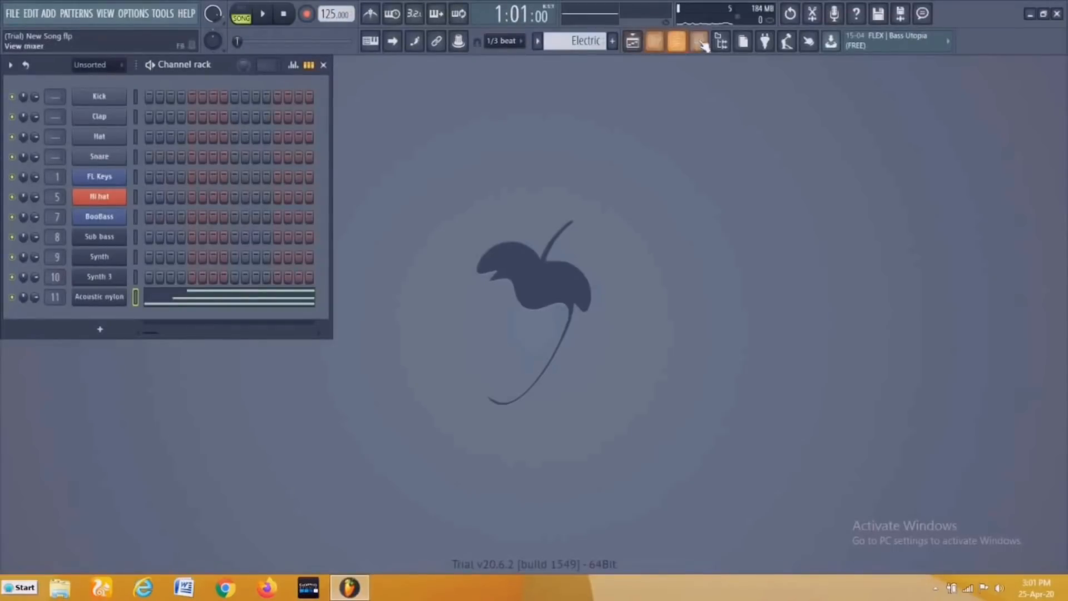
pyautogui.click(700, 42)
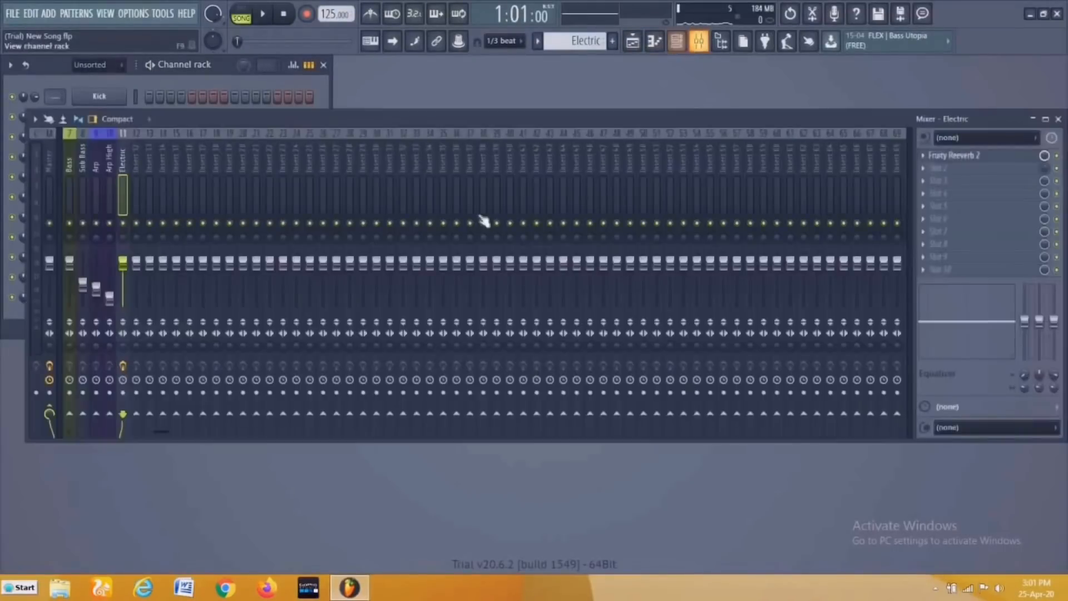
pyautogui.click(1059, 119)
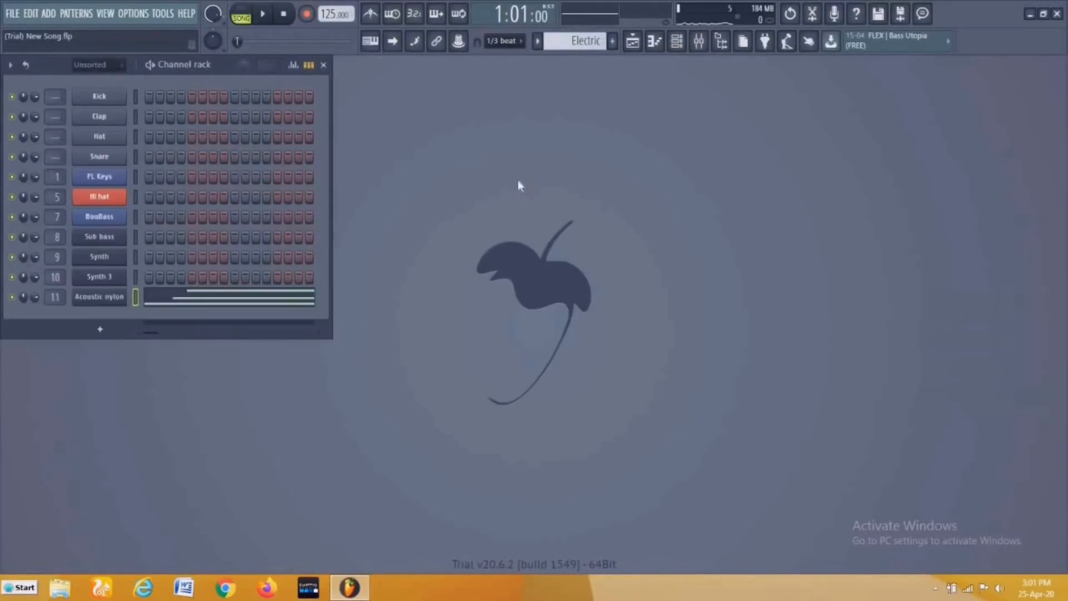
# Delete the second and fourth chords from the Electric pattern's Acoustic nylon notes and close the piano roll
pyautogui.click(182, 301)
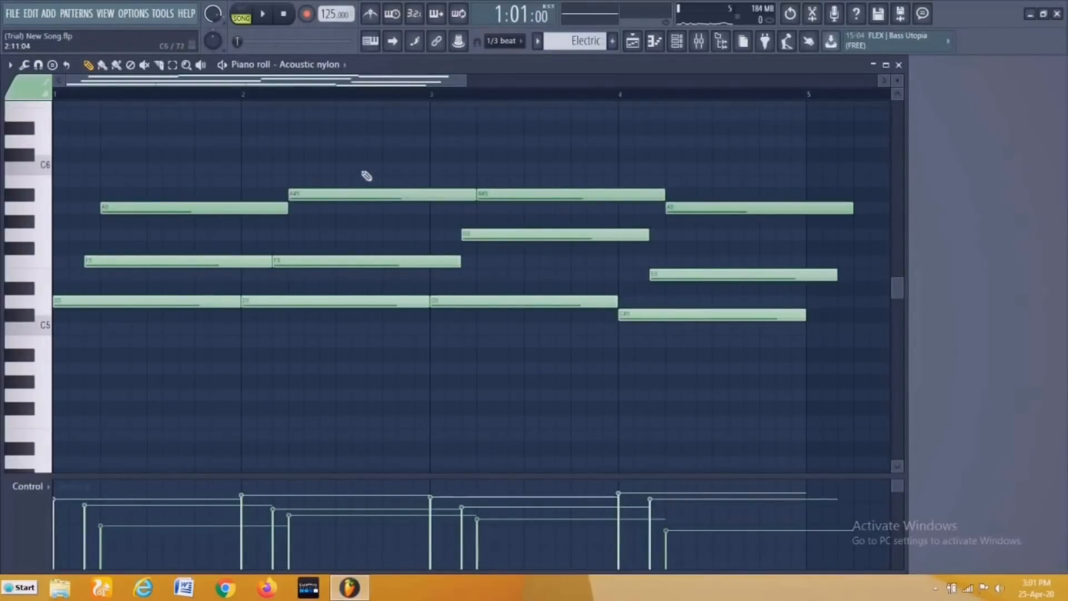
pyautogui.rightClick(361, 194)
pyautogui.rightClick(357, 262)
pyautogui.rightClick(355, 302)
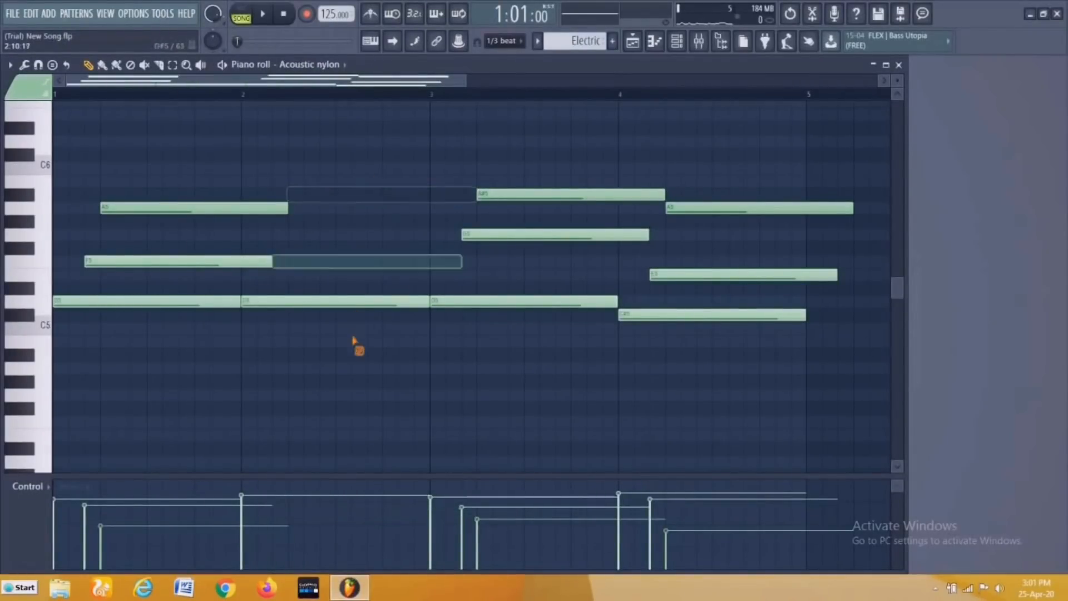
pyautogui.rightClick(695, 315)
pyautogui.rightClick(696, 274)
pyautogui.rightClick(696, 208)
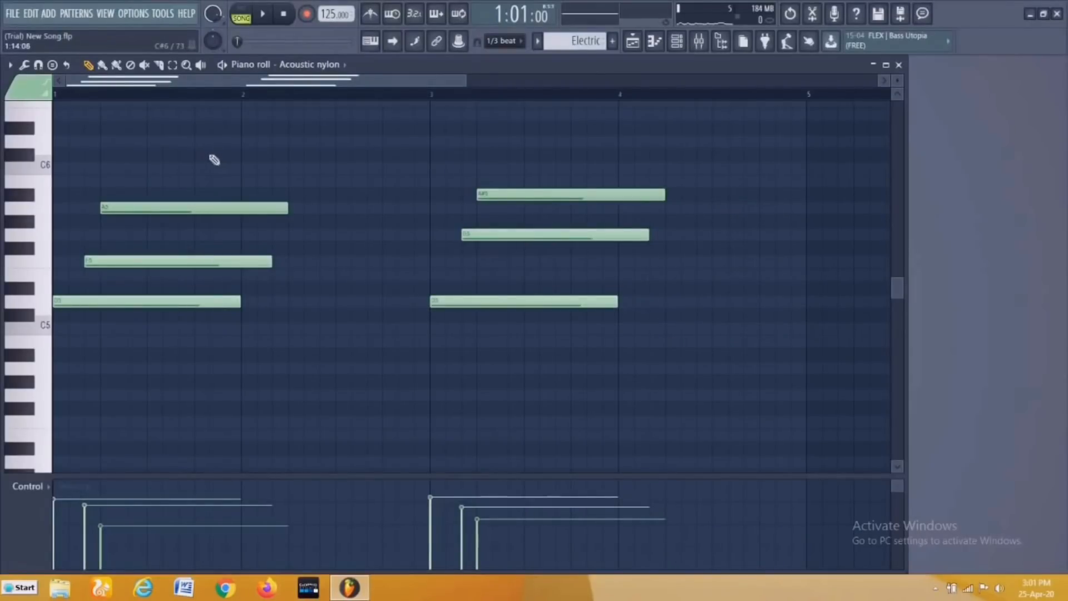
pyautogui.click(899, 66)
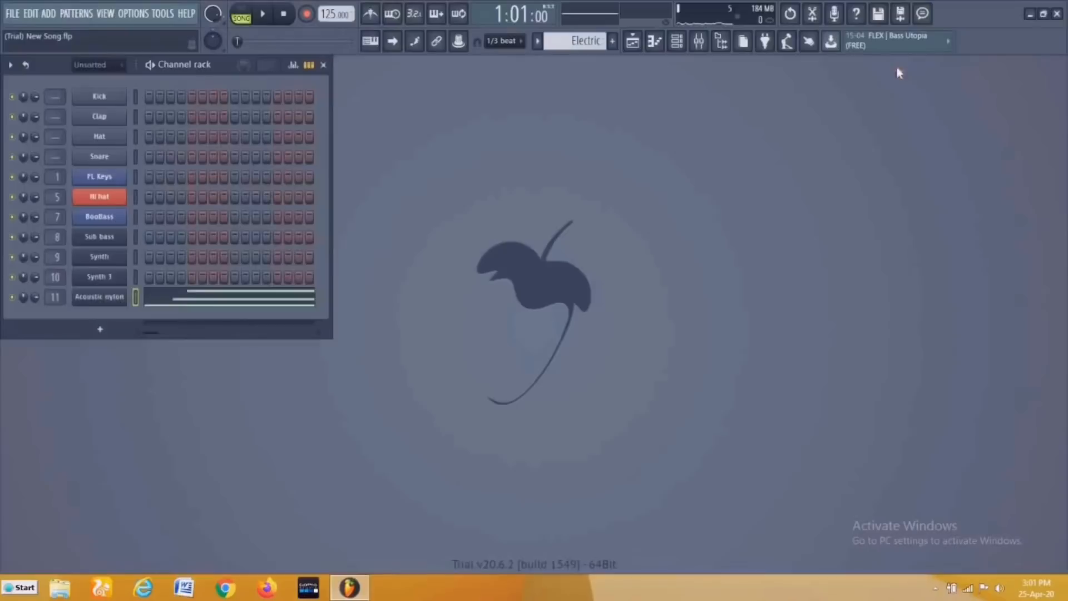
# Place Electric clips on Track 11 across the intro and choruses, extending the second intro clip to bar 10
pyautogui.click(636, 47)
pyautogui.click(192, 166)
pyautogui.press('space')
pyautogui.click(366, 166)
pyautogui.moveTo(530, 166); pyautogui.dragTo(574, 166)
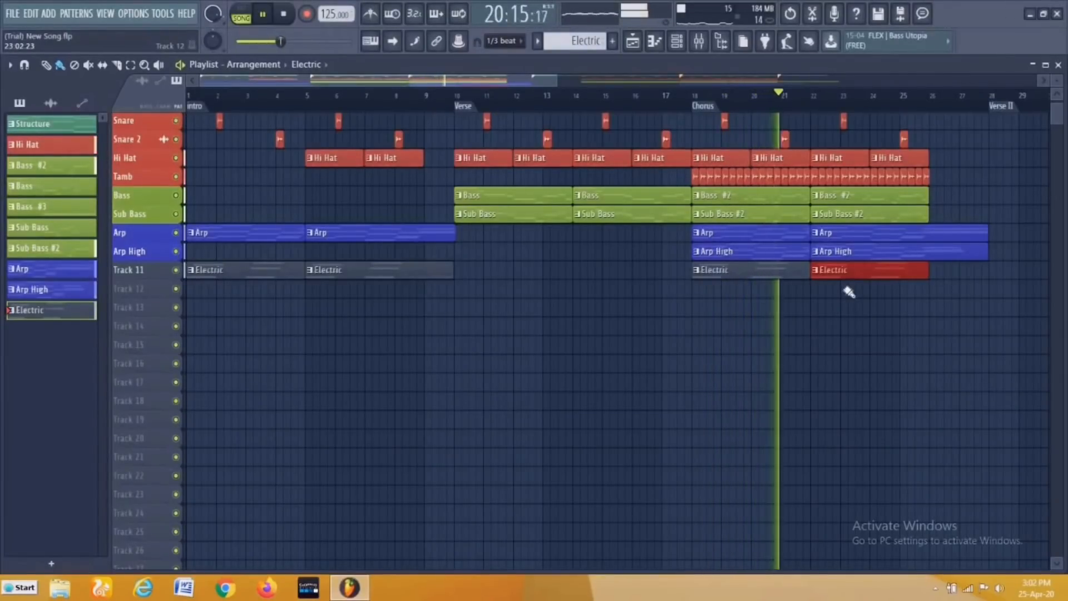
pyautogui.scroll(-5, 846, 294)
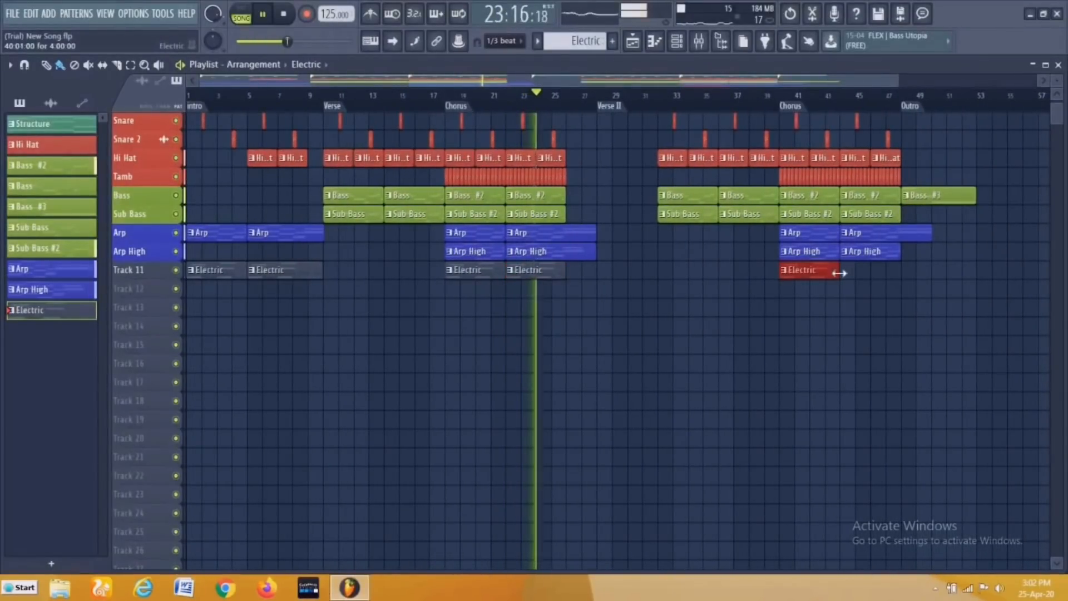
pyautogui.scroll(5, 574, 278)
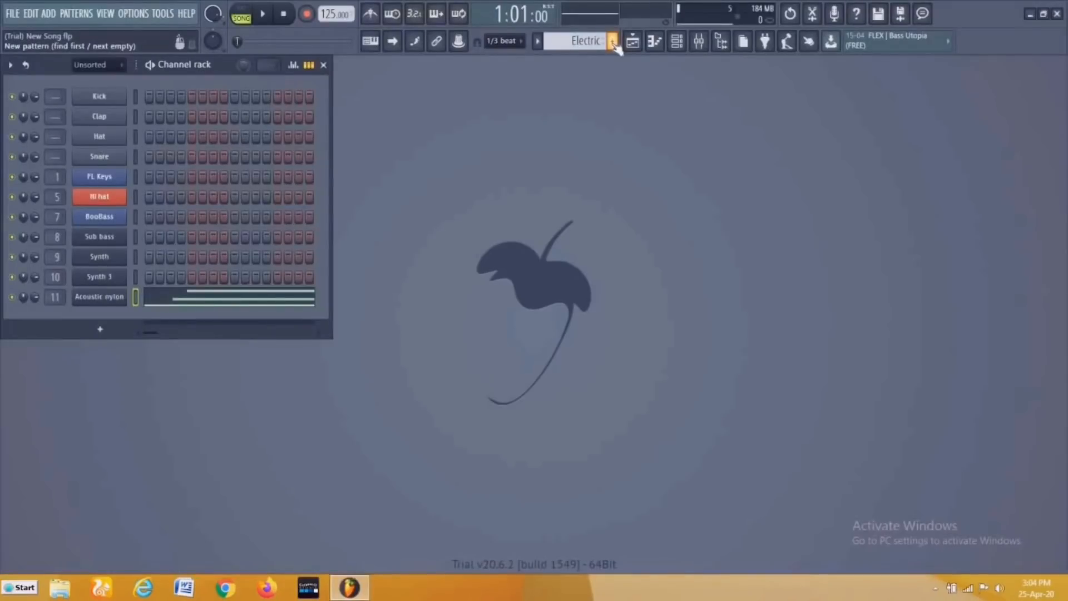
# Create a new pattern named Cello
pyautogui.click(612, 41)
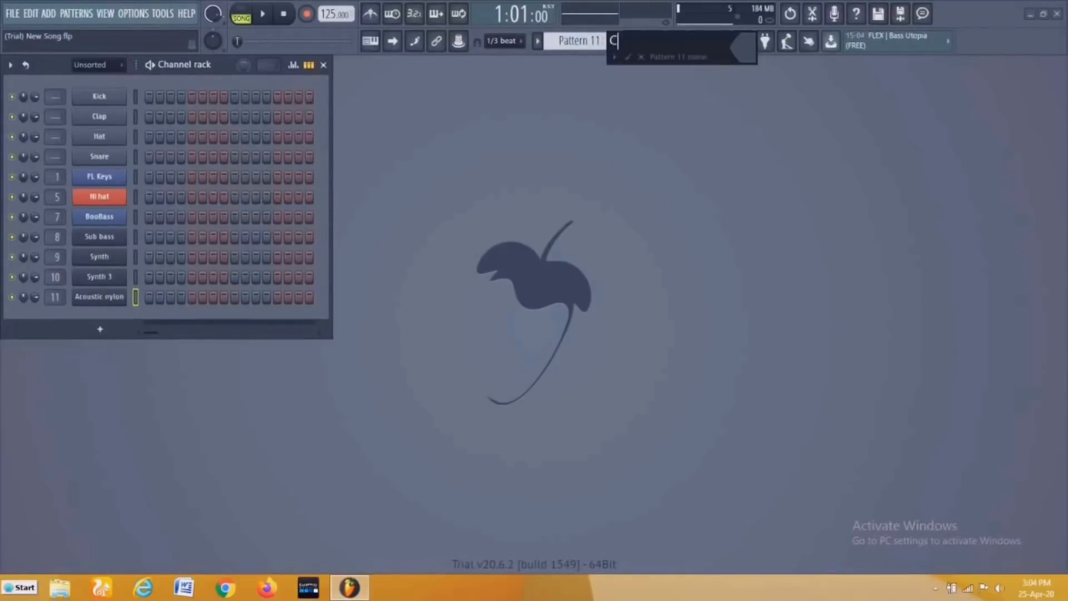
pyautogui.write('Cello')
pyautogui.press('Return')
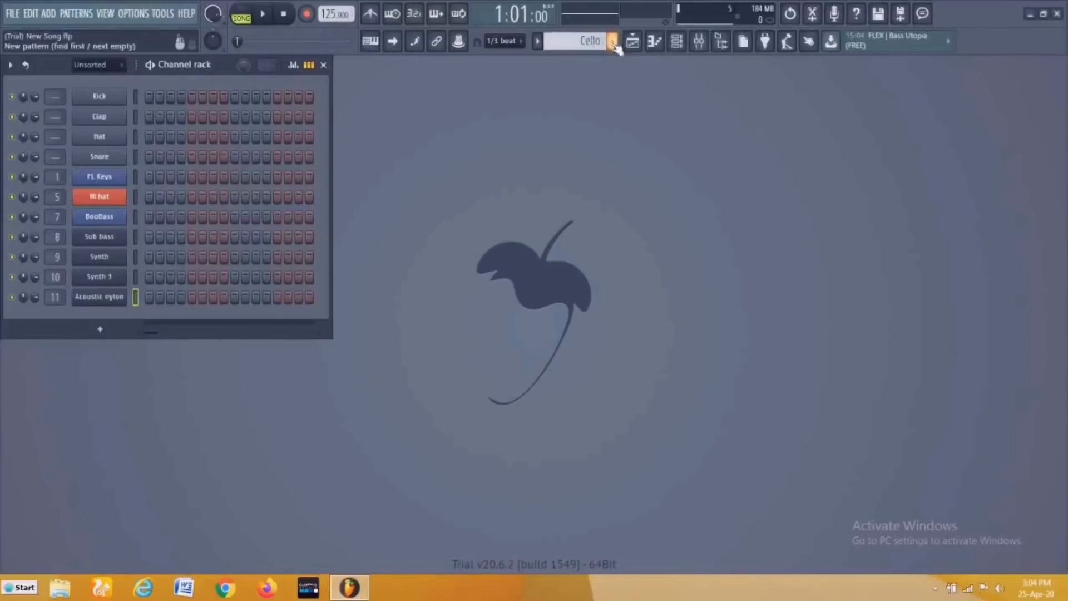
# Add a Sytrus channel, load its Cello preset and close the plugin window
pyautogui.click(96, 331)
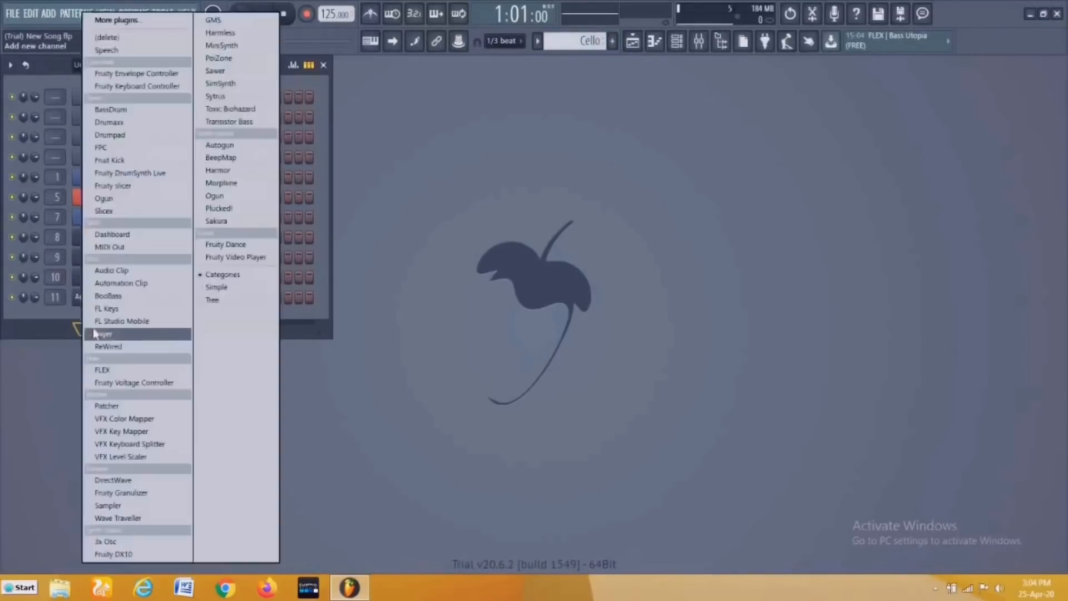
pyautogui.click(242, 97)
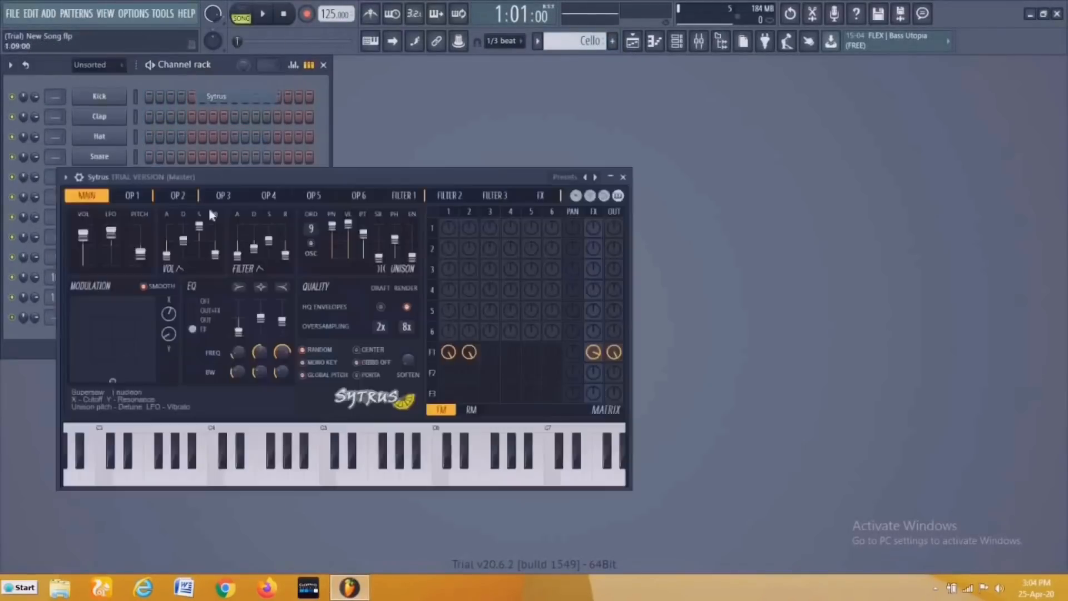
pyautogui.click(565, 178)
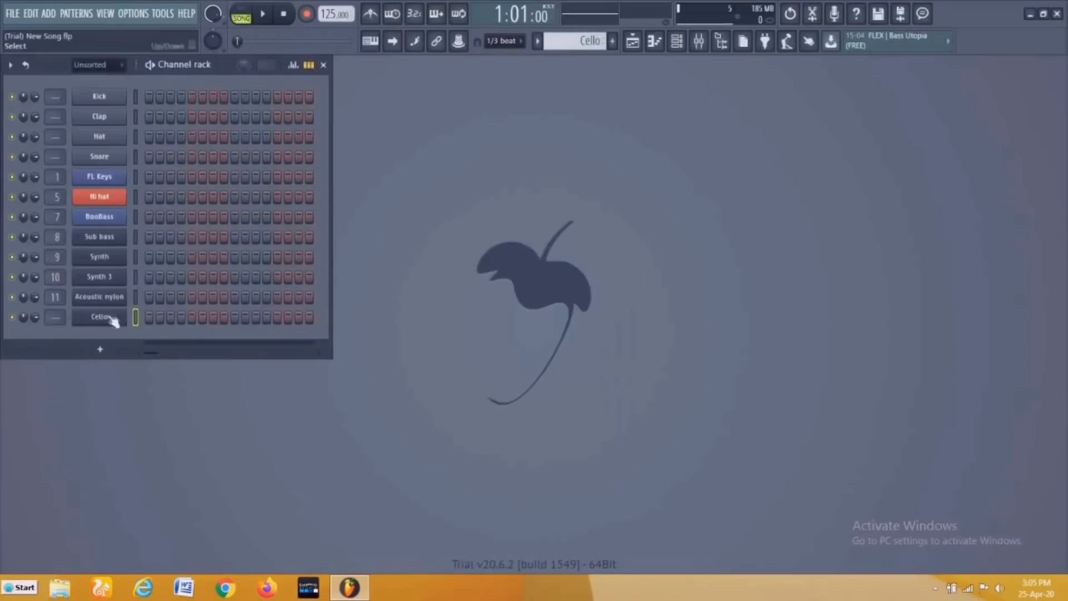
# Draw one-bar notes D4, A#3, G4 and C#4 in bars 1 to 4 of the Cello channel's piano roll
pyautogui.press('F7')
pyautogui.click(85, 327)
pyautogui.moveTo(76, 332); pyautogui.dragTo(73, 424)
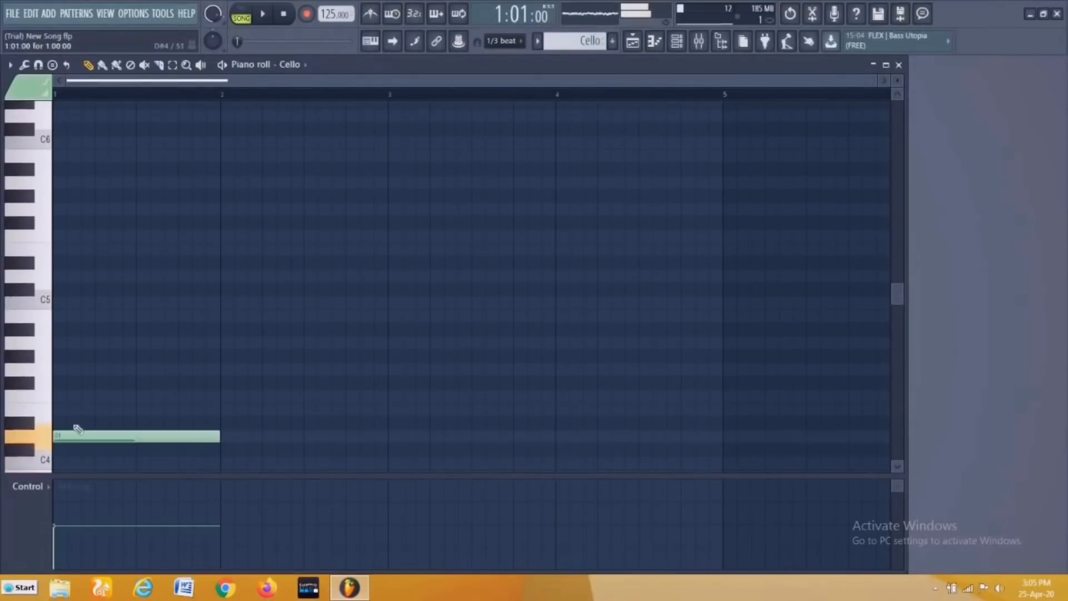
pyautogui.scroll(-3, 221, 441)
pyautogui.moveTo(248, 370); pyautogui.dragTo(250, 410)
pyautogui.press('space')
pyautogui.moveTo(410, 384); pyautogui.dragTo(406, 285)
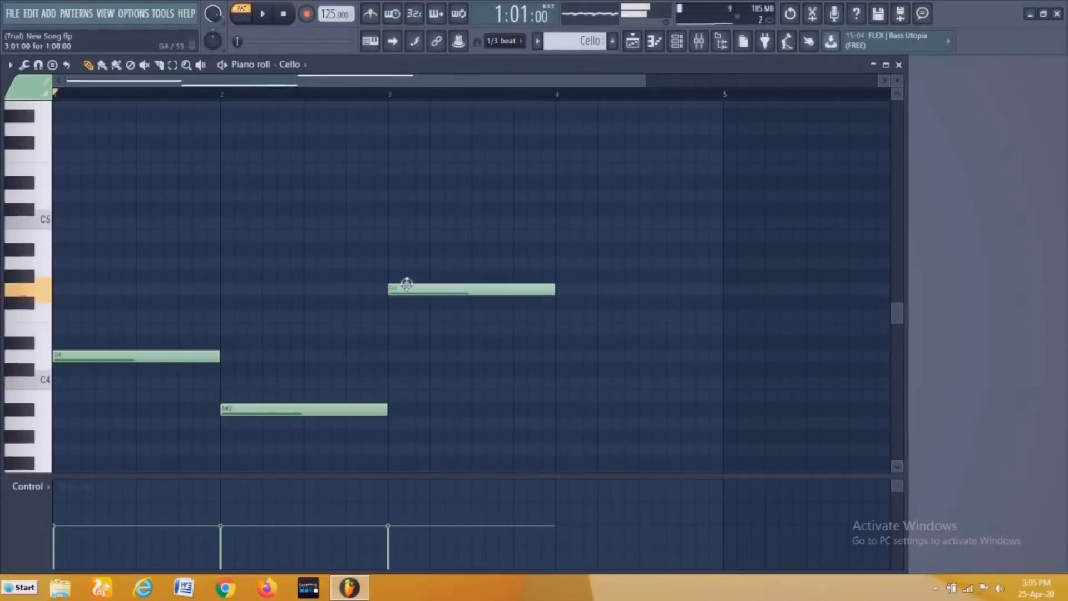
pyautogui.click(574, 261)
pyautogui.moveTo(573, 261); pyautogui.dragTo(586, 366)
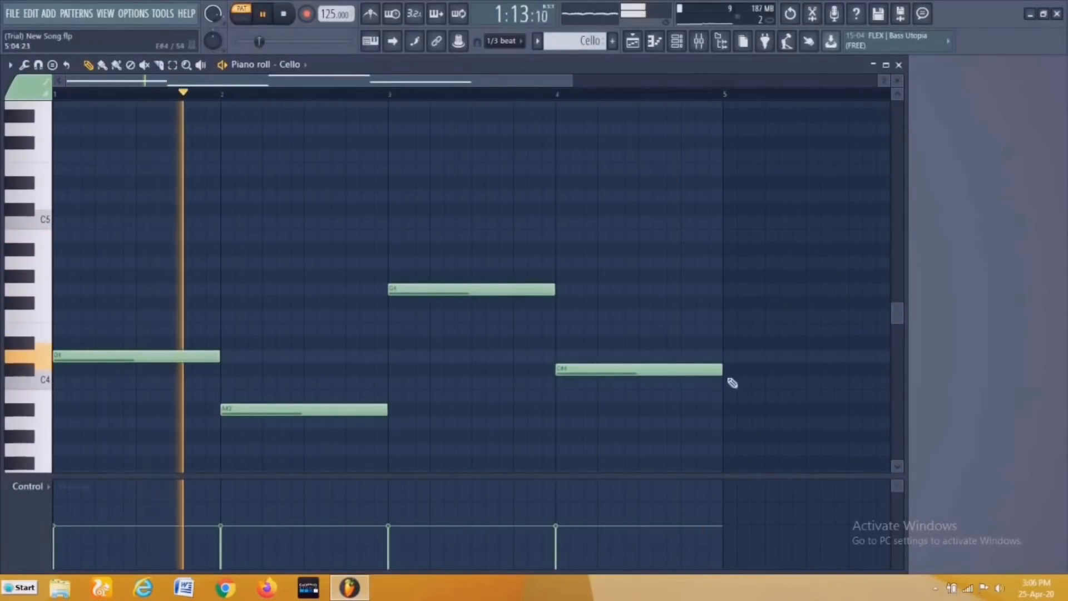
# Extend the final C#4 cello note to bar 7 and stop playback
pyautogui.moveTo(717, 373); pyautogui.dragTo(855, 401)
pyautogui.press('space')
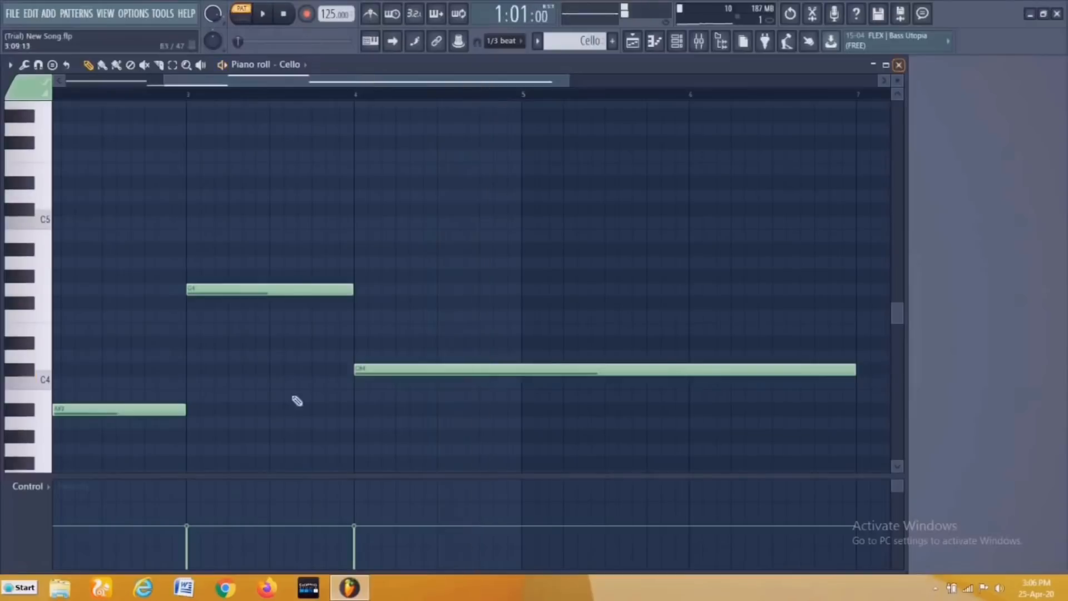
pyautogui.scroll(-3, 265, 407)
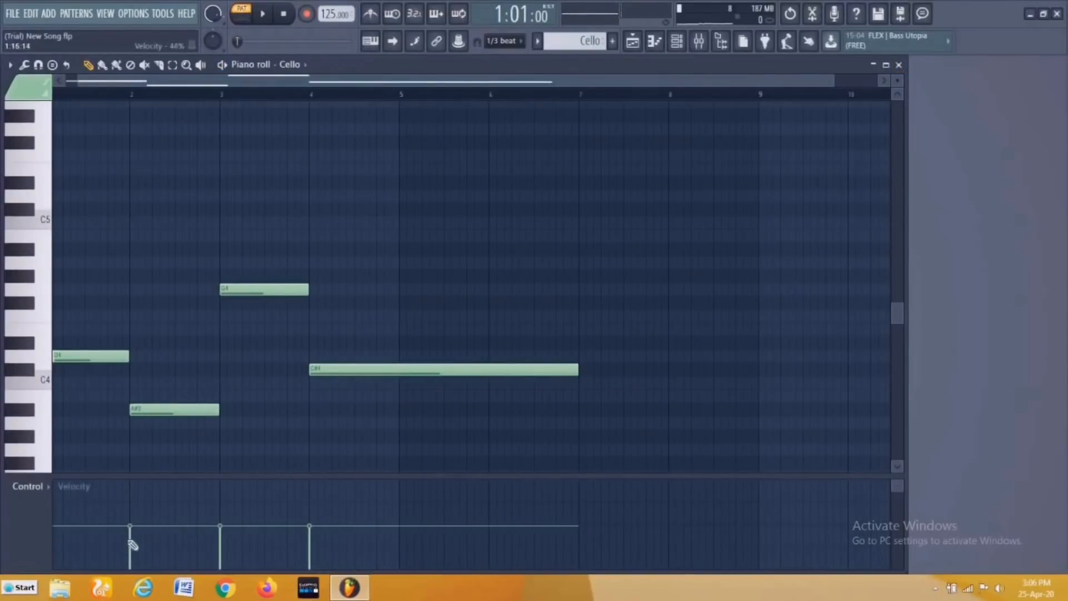
# Place a Cello clip at bar 14 on playlist Track 12 and reopen the Cello pattern's piano roll
pyautogui.press('F7')
pyautogui.press('F5')
pyautogui.press('F9')
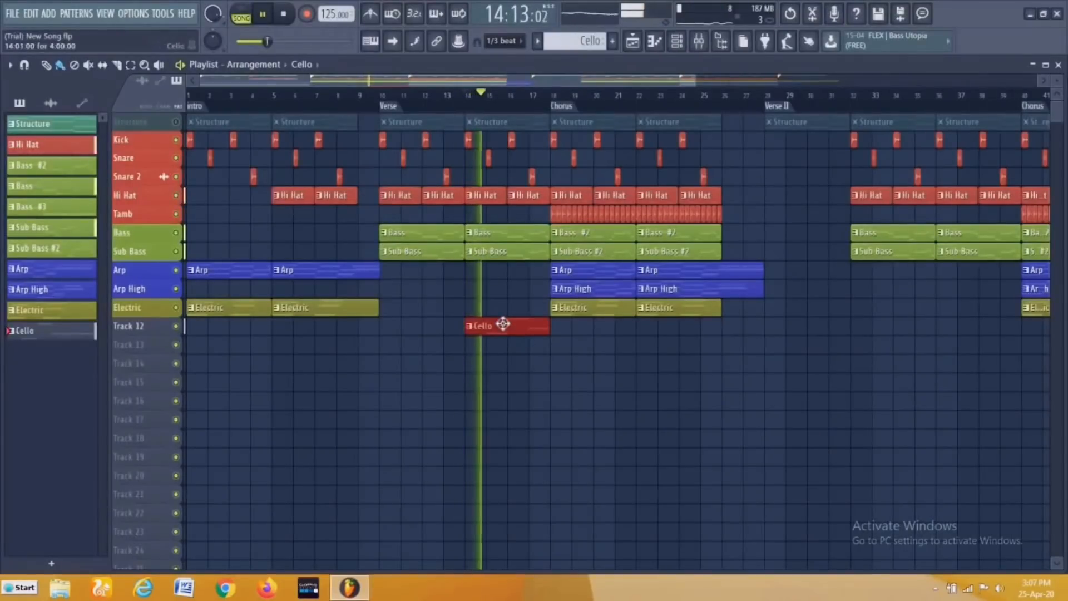
pyautogui.doubleClick(503, 324)
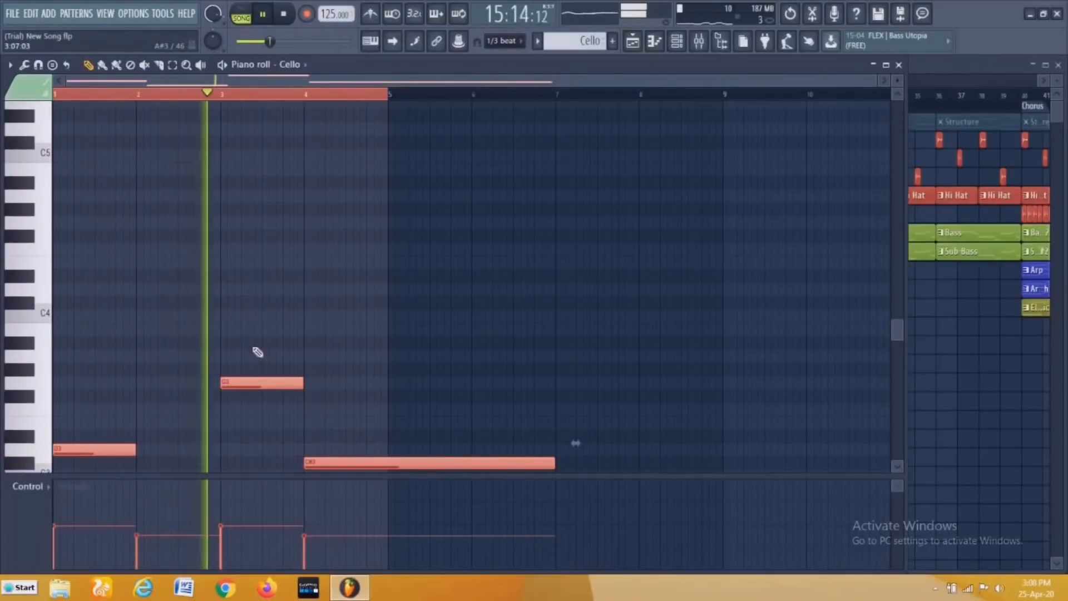
# Close the Cello piano roll, stop playback and hide the channel rack over the playlist
pyautogui.scroll(-3, 258, 352)
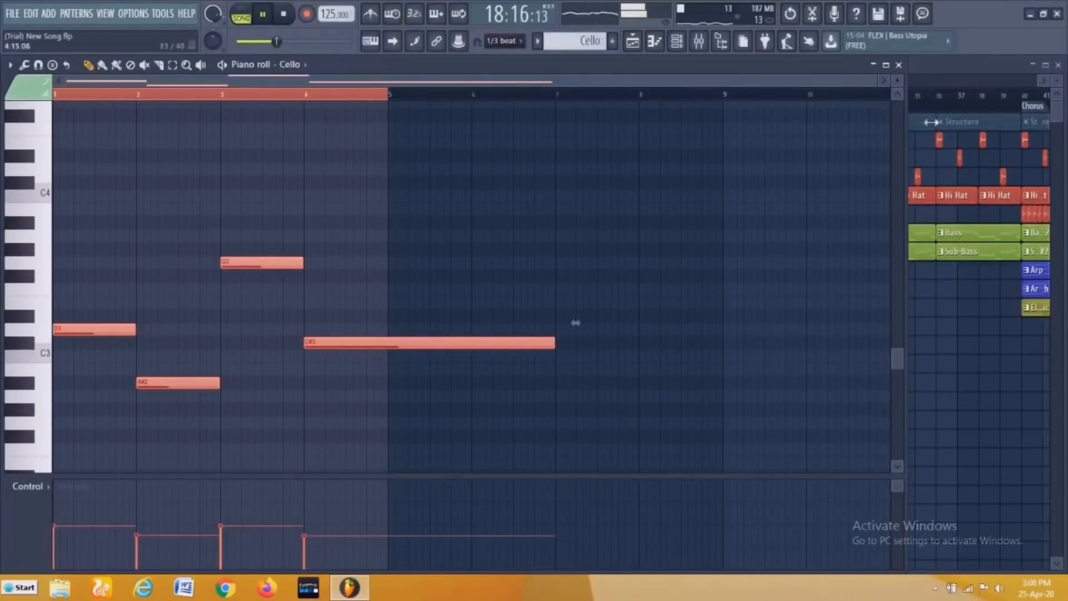
pyautogui.click(898, 65)
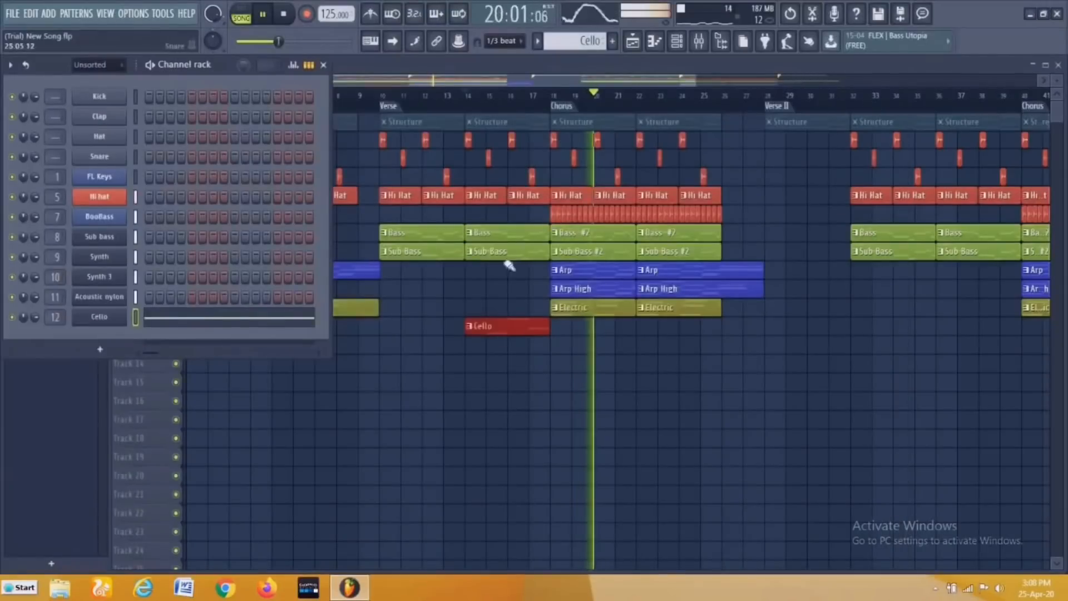
pyautogui.press('space')
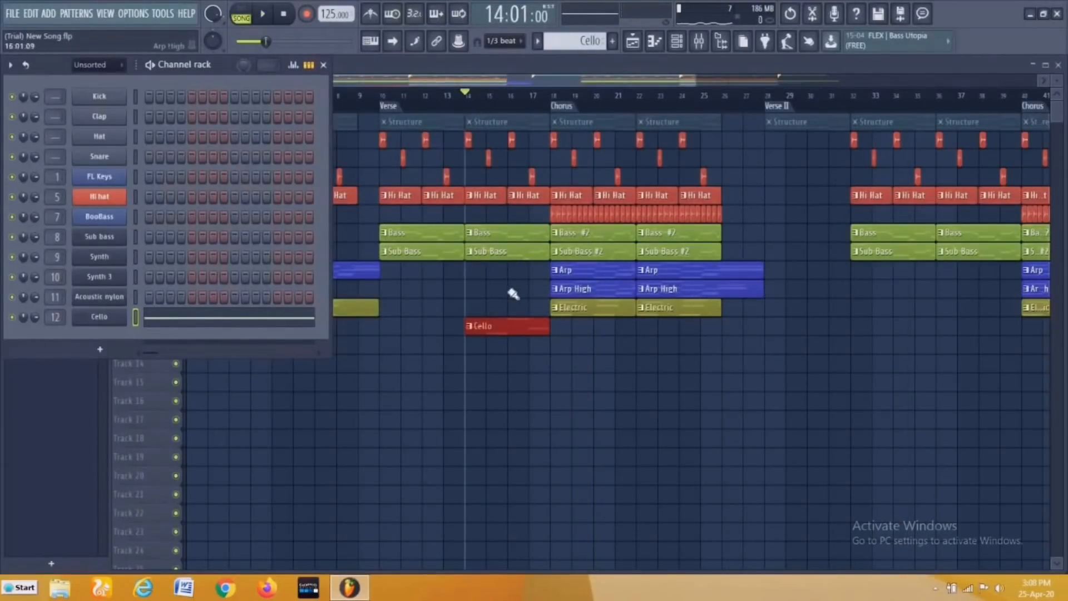
pyautogui.press('F6')
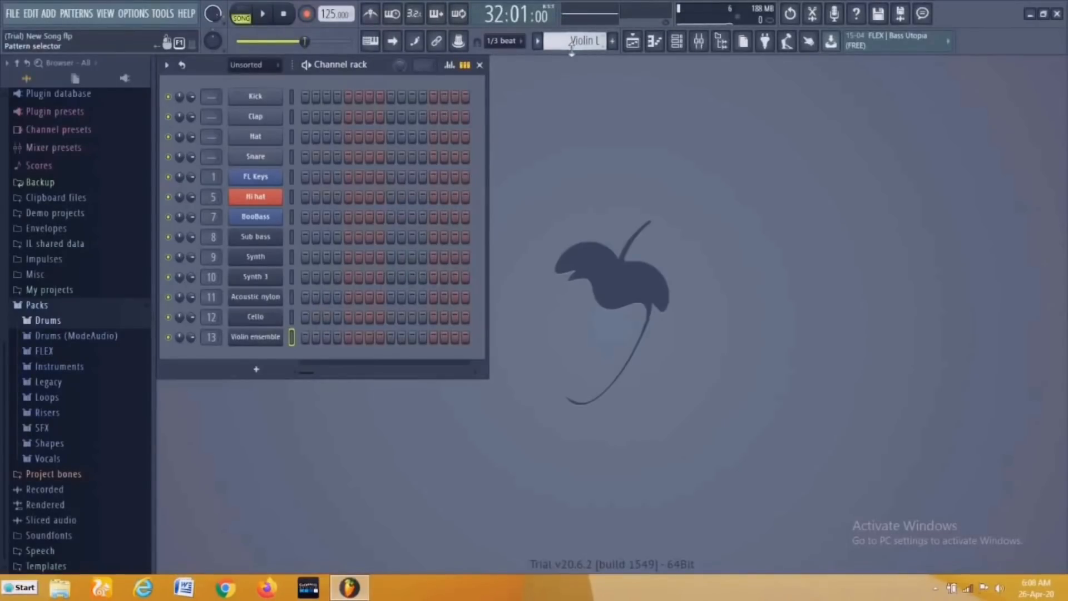
# Open the Structure pattern's FL Keys piano roll and draw a bar 1 melody of short D6 and C6 notes above the chords
pyautogui.click(541, 47)
pyautogui.click(556, 199)
pyautogui.click(395, 178)
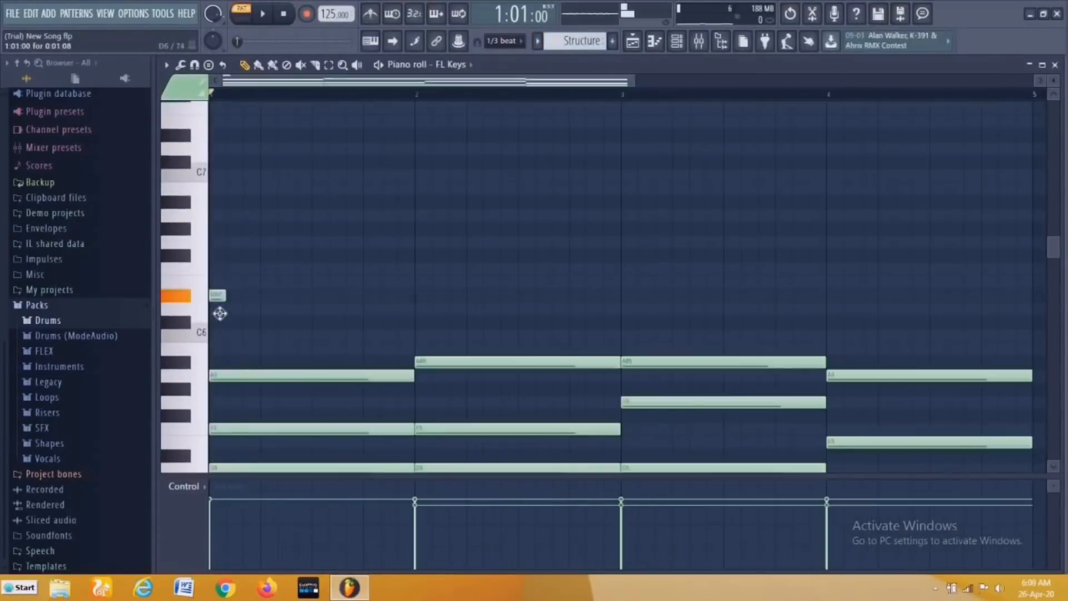
pyautogui.click(284, 308)
pyautogui.click(313, 311)
pyautogui.click(404, 333)
pyautogui.moveTo(372, 309); pyautogui.dragTo(388, 309)
pyautogui.press('space')
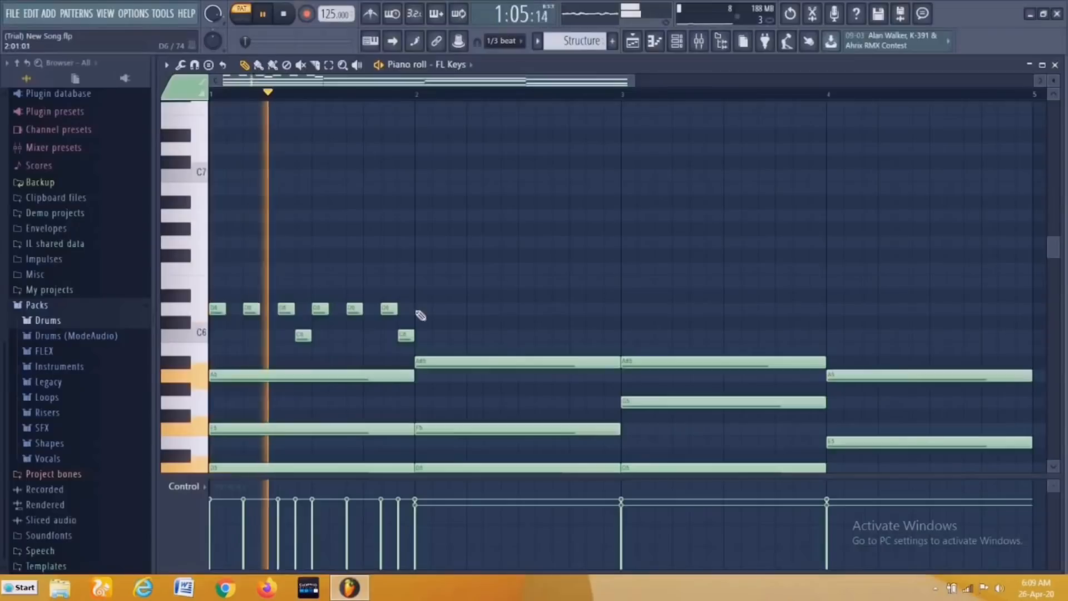
pyautogui.press('space')
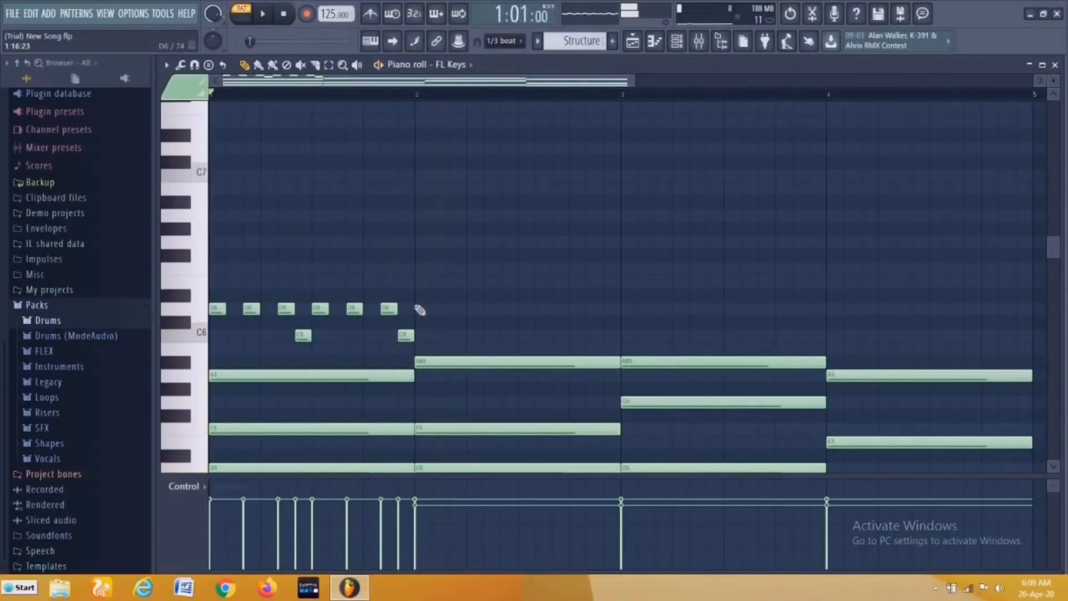
# Continue the melody with F6 and E6 notes in bar 2, G6 and F6 in bar 3, and A6 and A#6 in bar 4
pyautogui.press('space')
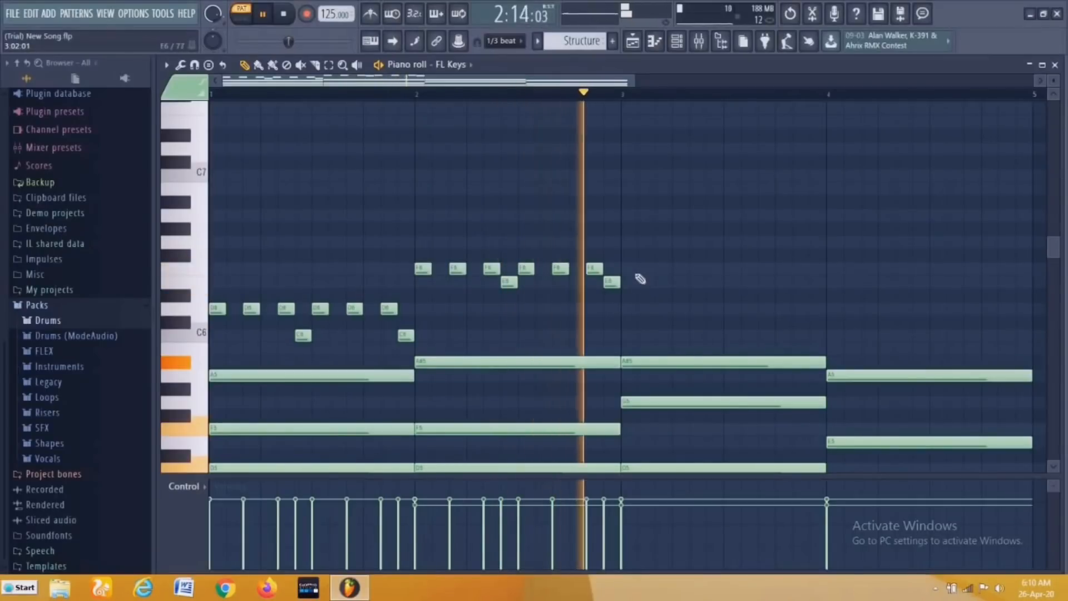
pyautogui.press('space')
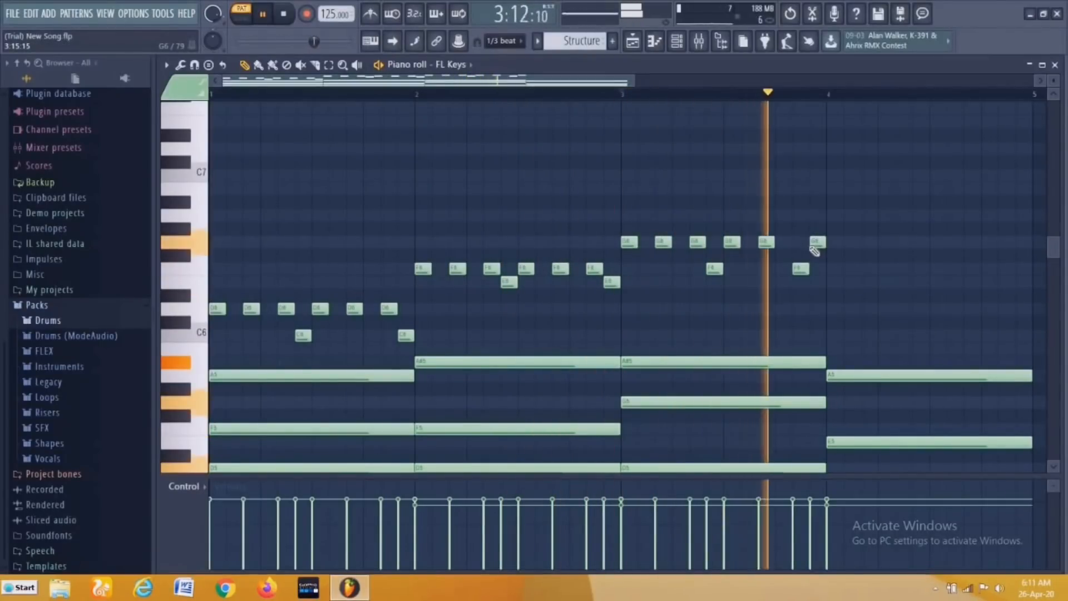
pyautogui.press('space')
pyautogui.click(868, 216)
pyautogui.moveTo(885, 204)
pyautogui.mouseDown()
pyautogui.moveTo(892, 217)
pyautogui.moveTo(921, 206)
pyautogui.moveTo(906, 204)
pyautogui.mouseUp()
pyautogui.scroll(2, 943, 280)
pyautogui.press('space')
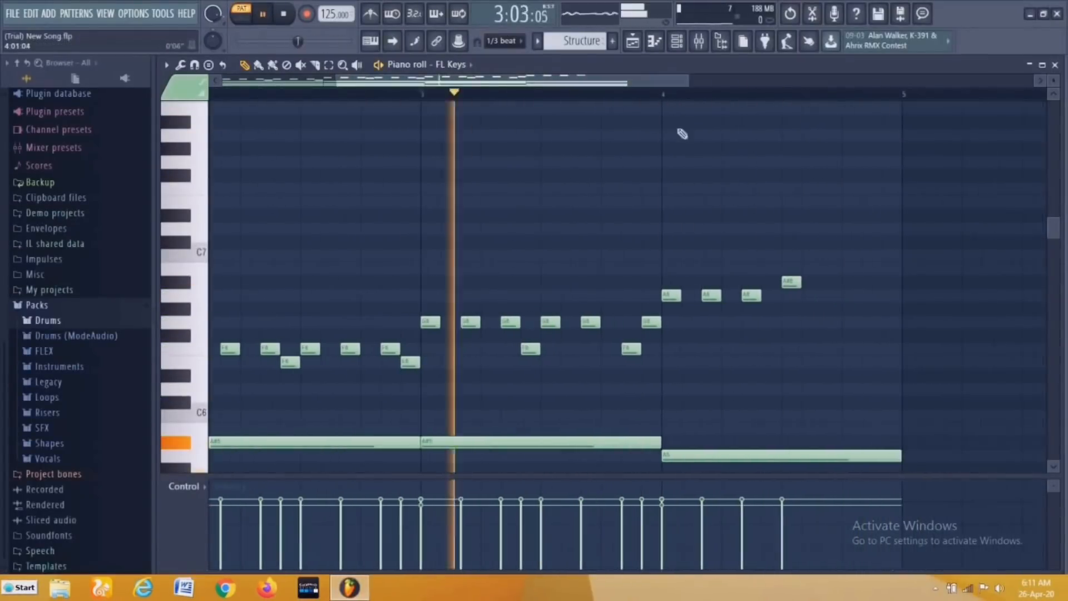
# Finish the bar 4 melody with A6, G6 and F6 notes, lengthen the A#6 and G6 notes, and play the pattern
pyautogui.press('space')
pyautogui.click(852, 322)
pyautogui.click(889, 348)
pyautogui.press('space')
pyautogui.press('space')
pyautogui.moveTo(799, 284); pyautogui.dragTo(818, 290)
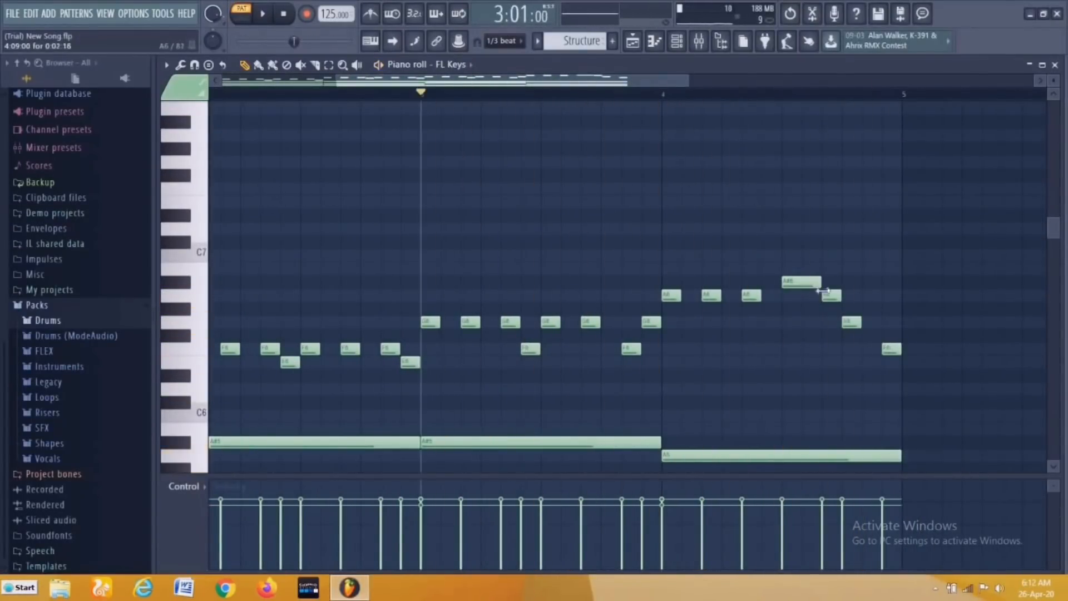
pyautogui.moveTo(860, 323); pyautogui.dragTo(877, 327)
pyautogui.press('space')
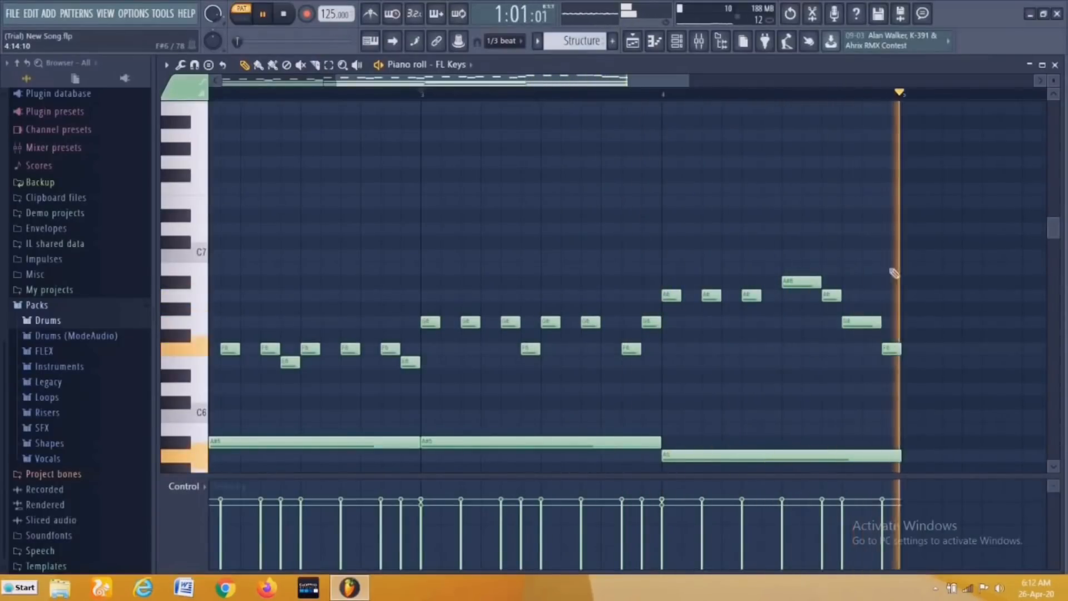
# Cut the whole melody above the chords out of the FL Keys piano roll and close the piano roll
pyautogui.scroll(-2, 611, 279)
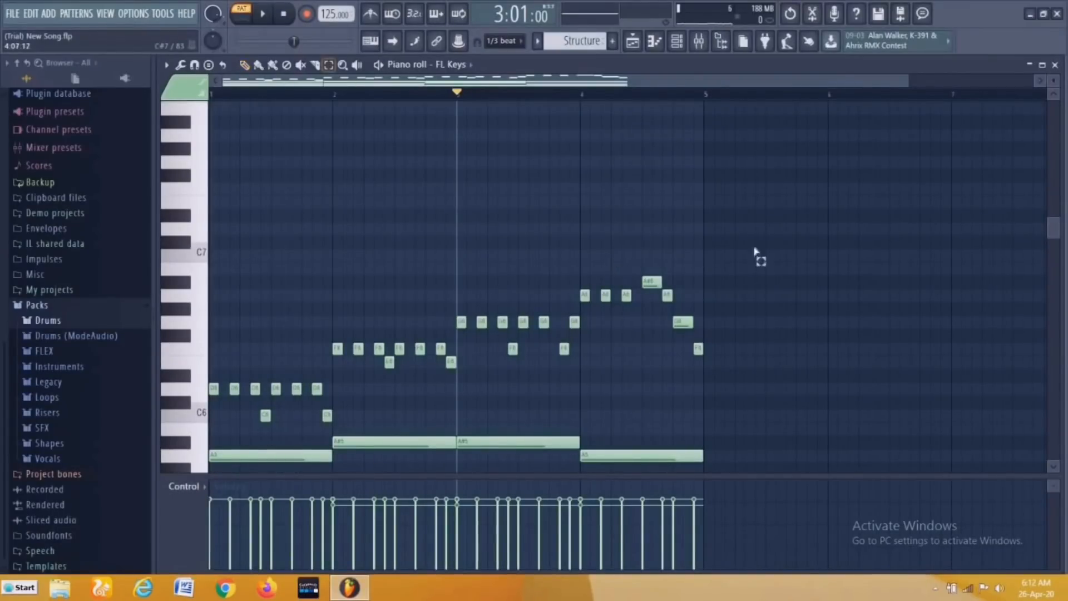
pyautogui.moveTo(798, 210); pyautogui.dragTo(143, 421)
pyautogui.hotkey('ctrl', 'x')
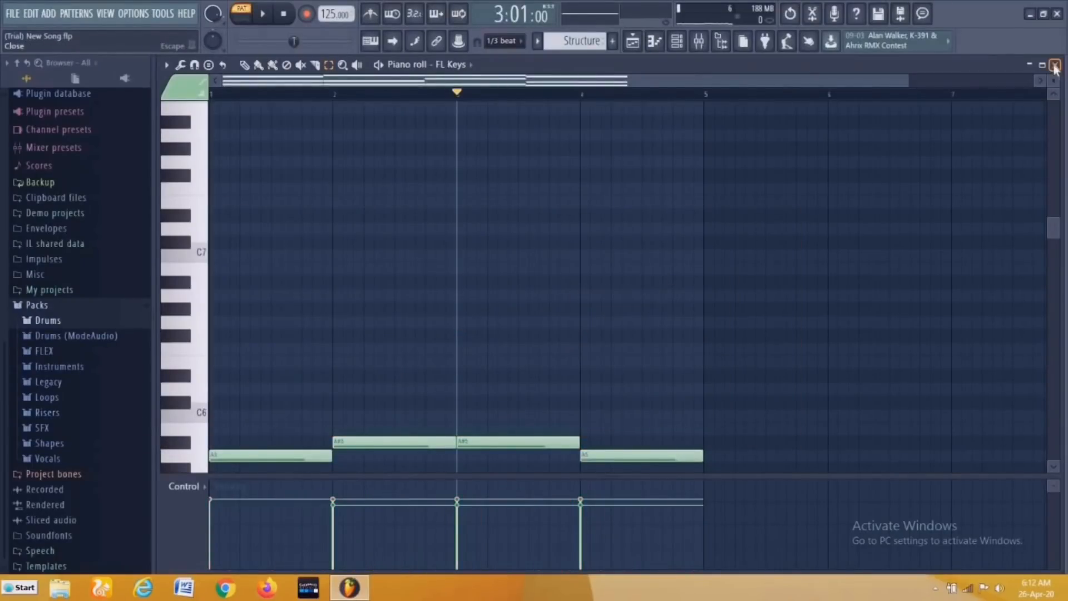
pyautogui.click(1055, 65)
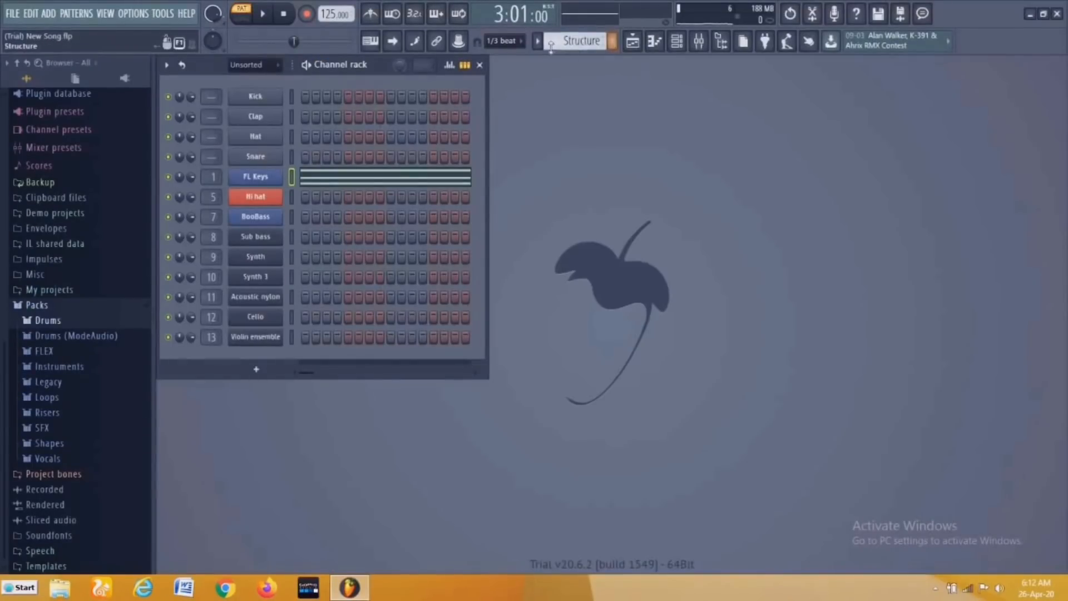
# Switch to the Violin L pattern and put the cut melody into the Violin ensemble piano roll, one octave lower
pyautogui.click(538, 41)
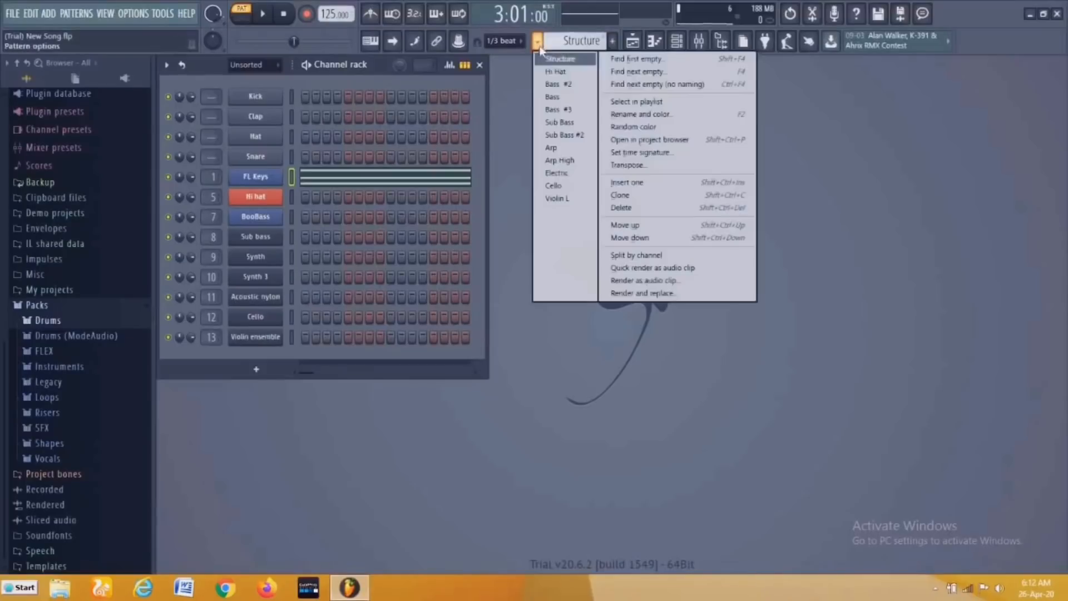
pyautogui.click(572, 201)
pyautogui.click(255, 336)
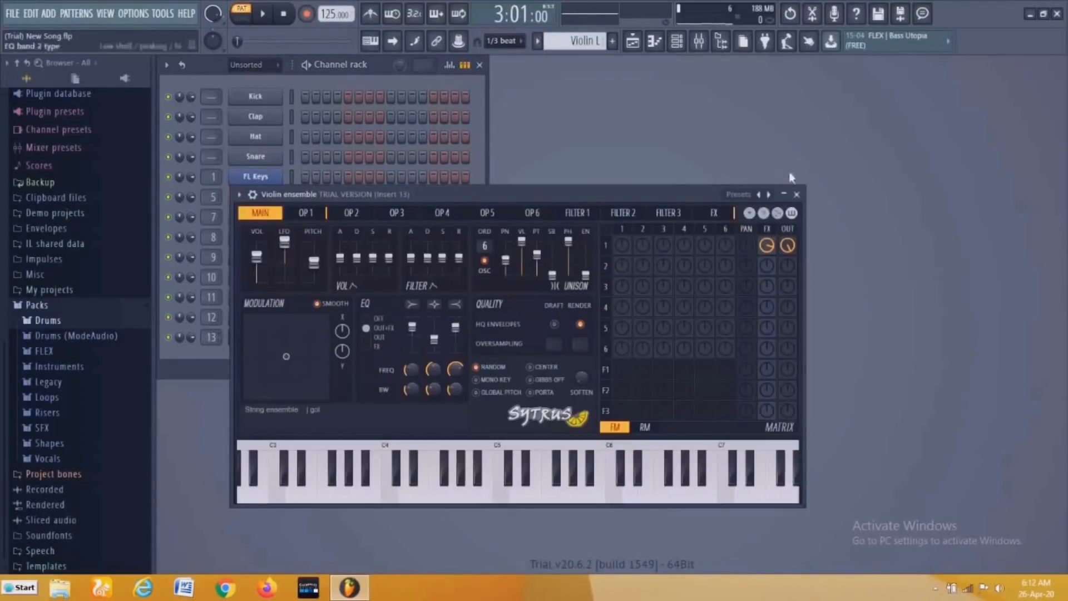
pyautogui.click(800, 195)
pyautogui.rightClick(265, 338)
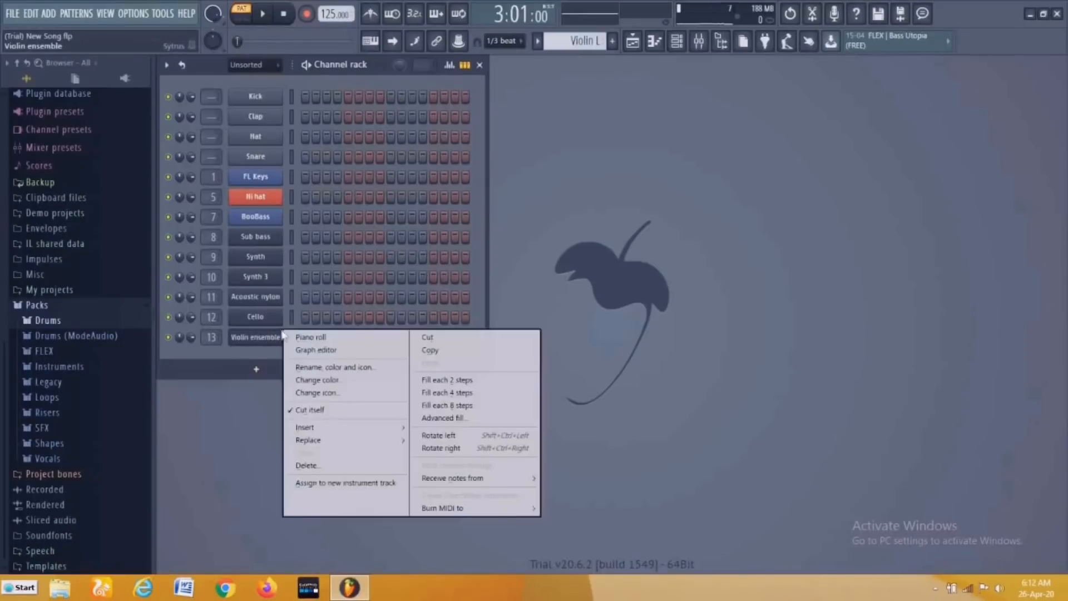
pyautogui.click(295, 336)
pyautogui.press('space')
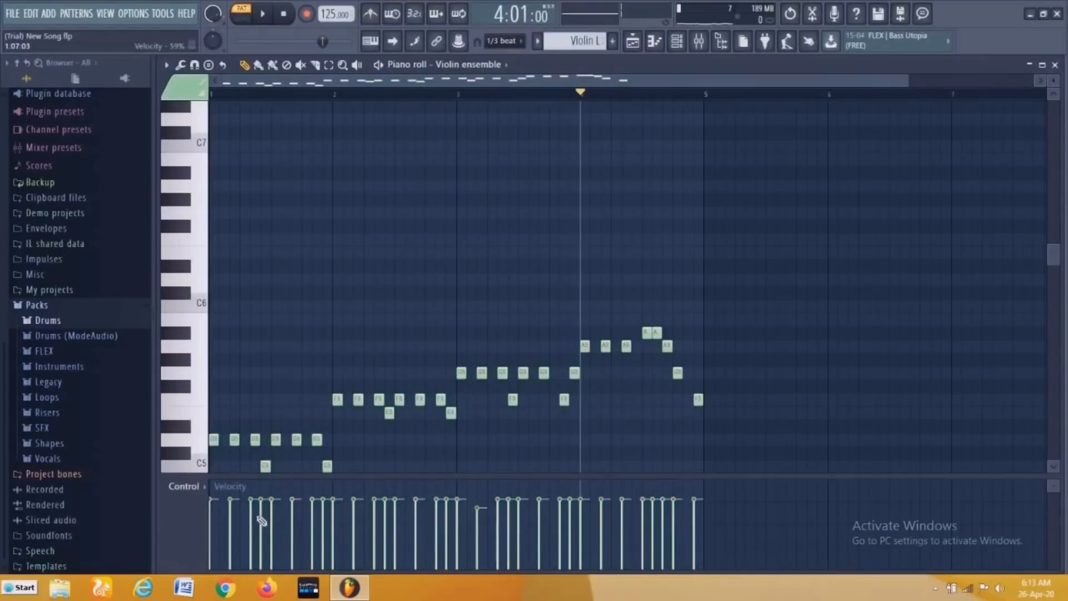
# Vary the violin notes' velocities, then place a Violin L clip at bar 18 on playlist Track 13 and audition it
pyautogui.moveTo(234, 500)
pyautogui.mouseDown()
pyautogui.moveTo(618, 509)
pyautogui.moveTo(696, 528)
pyautogui.mouseUp()
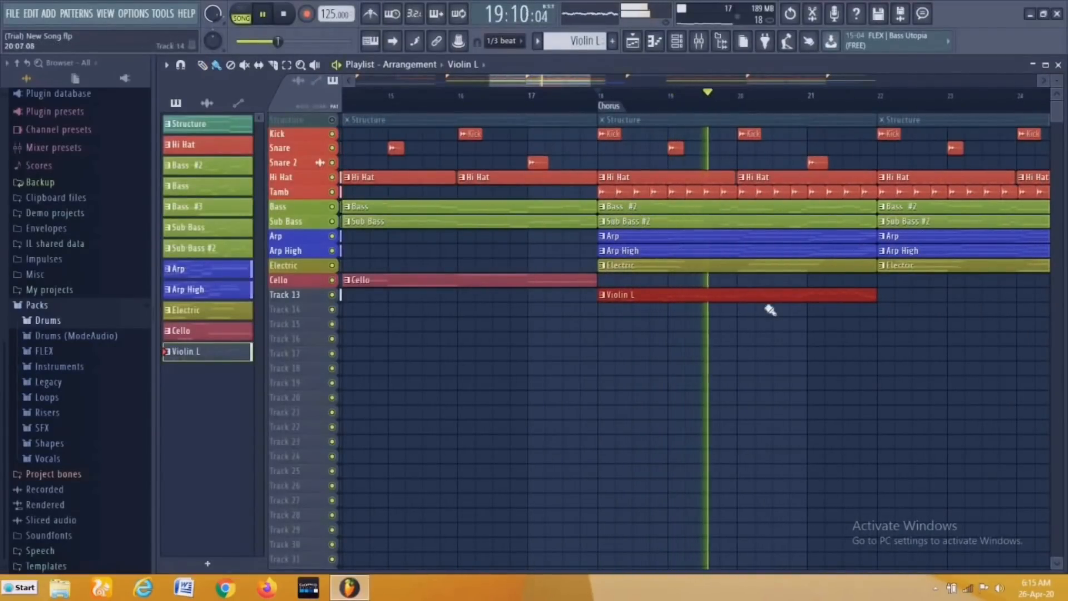
pyautogui.scroll(-2, 770, 310)
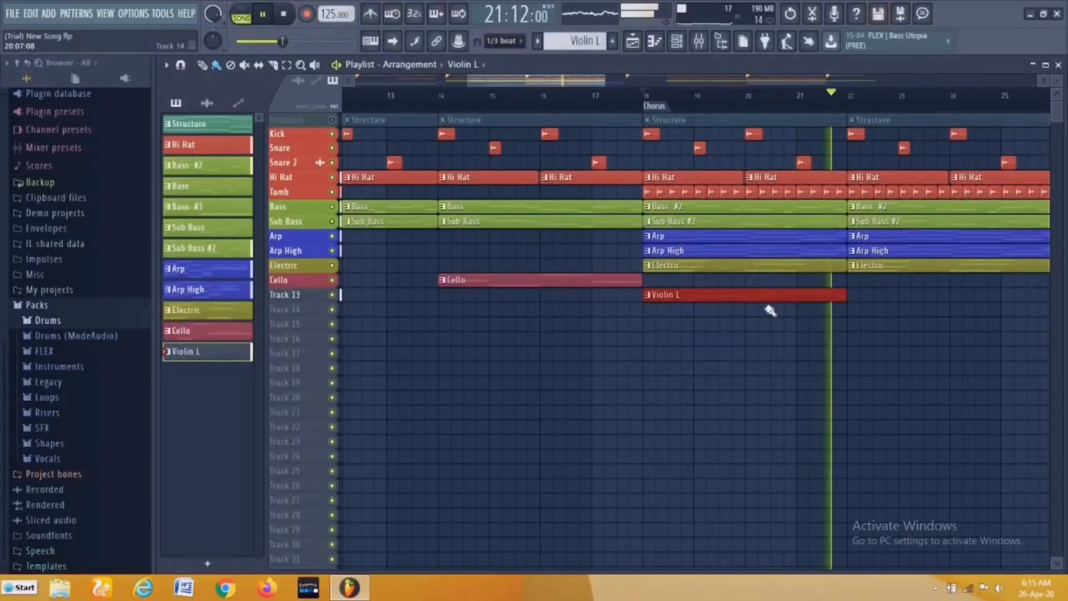
pyautogui.press('space')
# Reopen the Violin L piano roll, delete the third D5 and the last D5 and C5 notes of bar 1, and audition the pattern
pyautogui.doubleClick(715, 295)
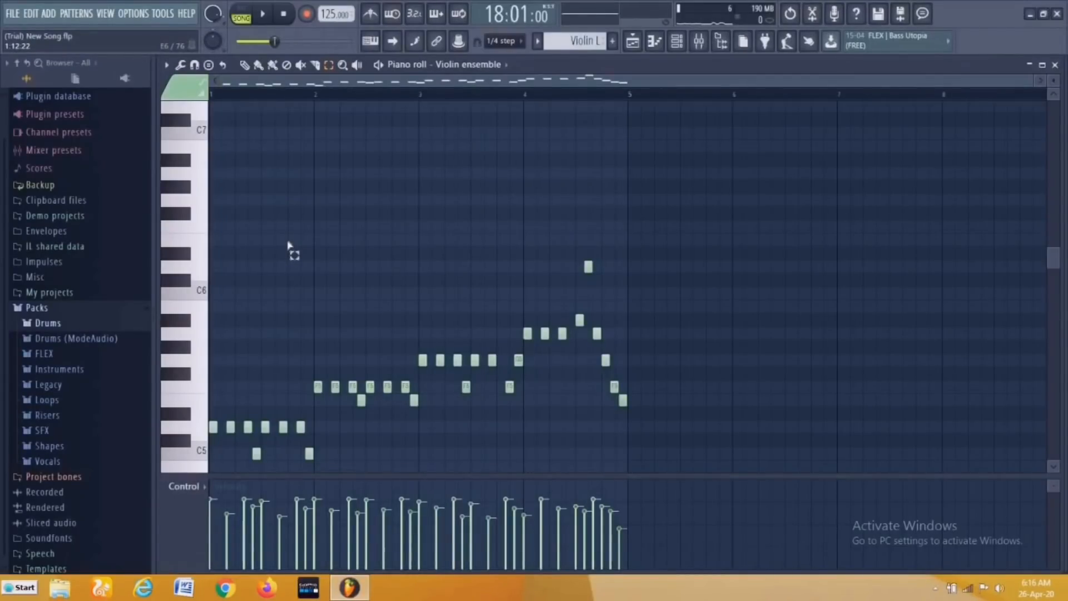
pyautogui.keyDown('ctrl'); pyautogui.click(248, 427); pyautogui.keyUp('ctrl')
pyautogui.press('Delete')
pyautogui.press('space')
pyautogui.press('space')
pyautogui.moveTo(295, 420); pyautogui.dragTo(313, 460)
pyautogui.press('Delete')
pyautogui.press('space')
pyautogui.press('space')
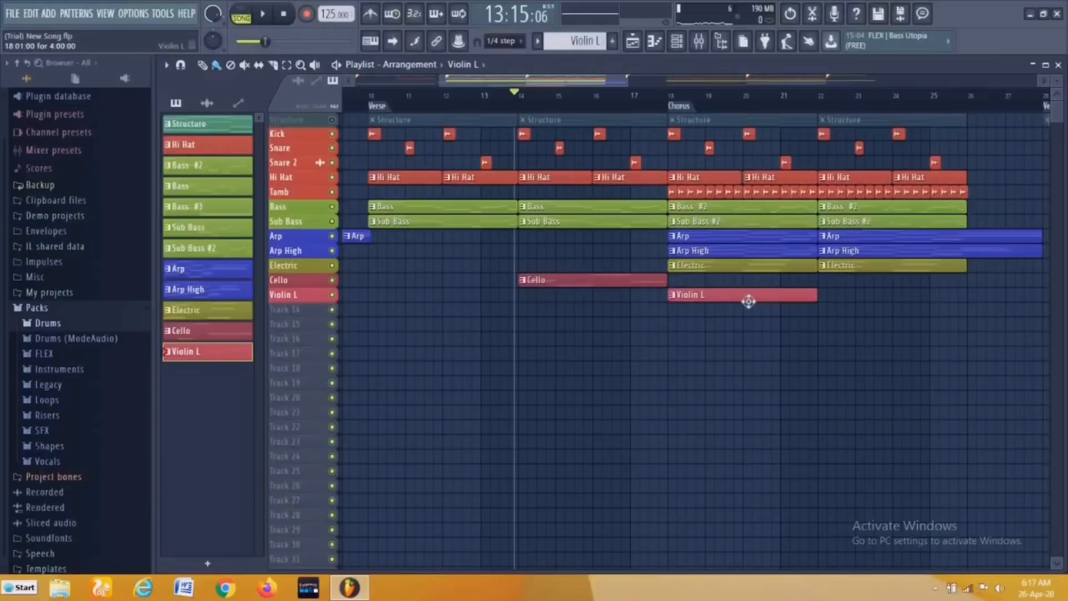
# Rename mixer Insert 13 as Violin L and give it a new colour
pyautogui.click(699, 40)
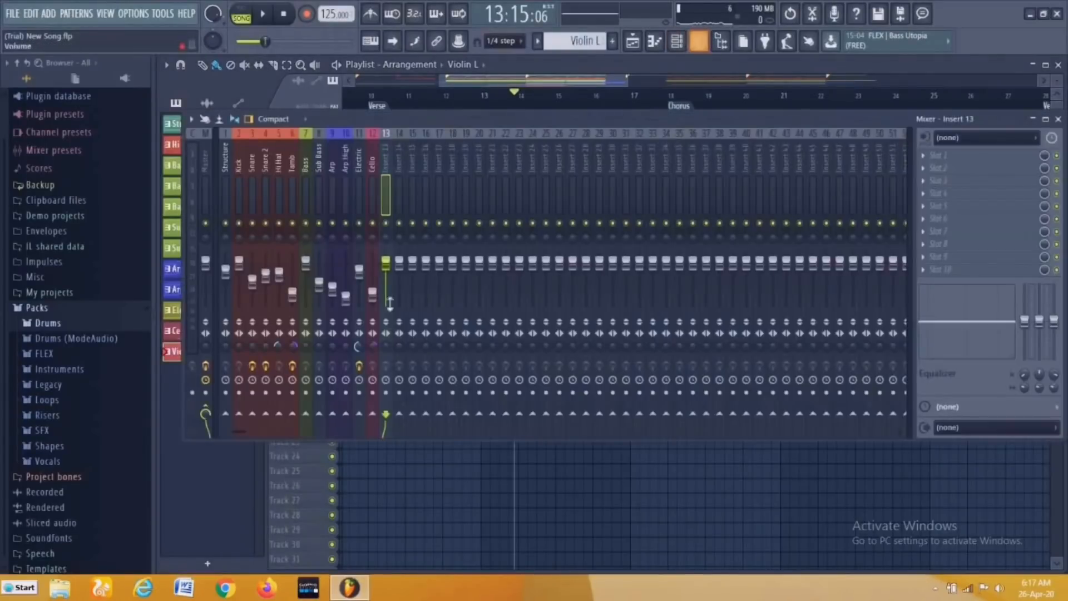
pyautogui.rightClick(386, 156)
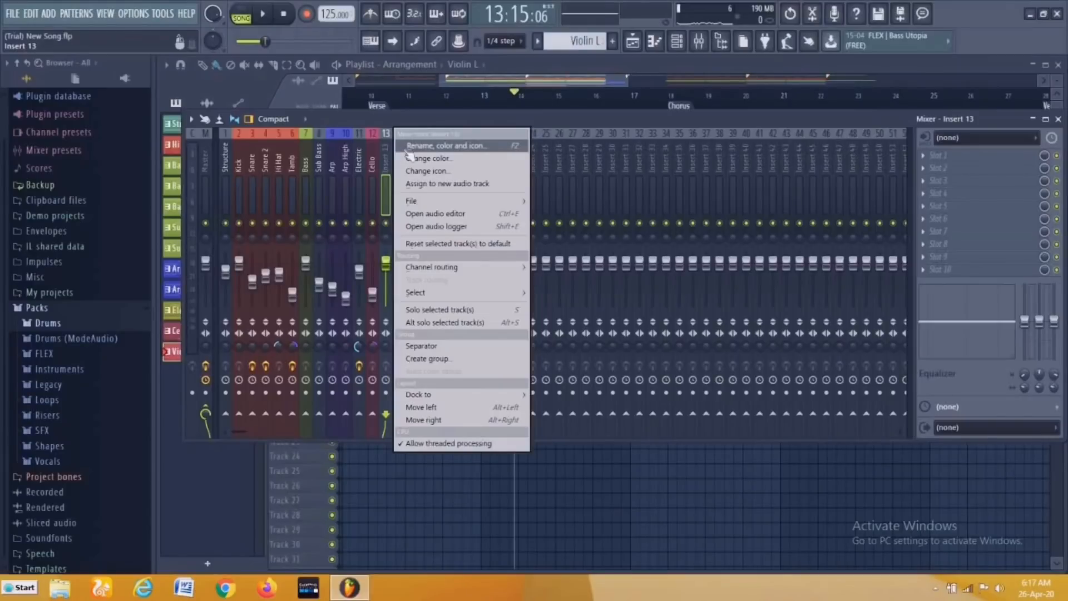
pyautogui.click(407, 149)
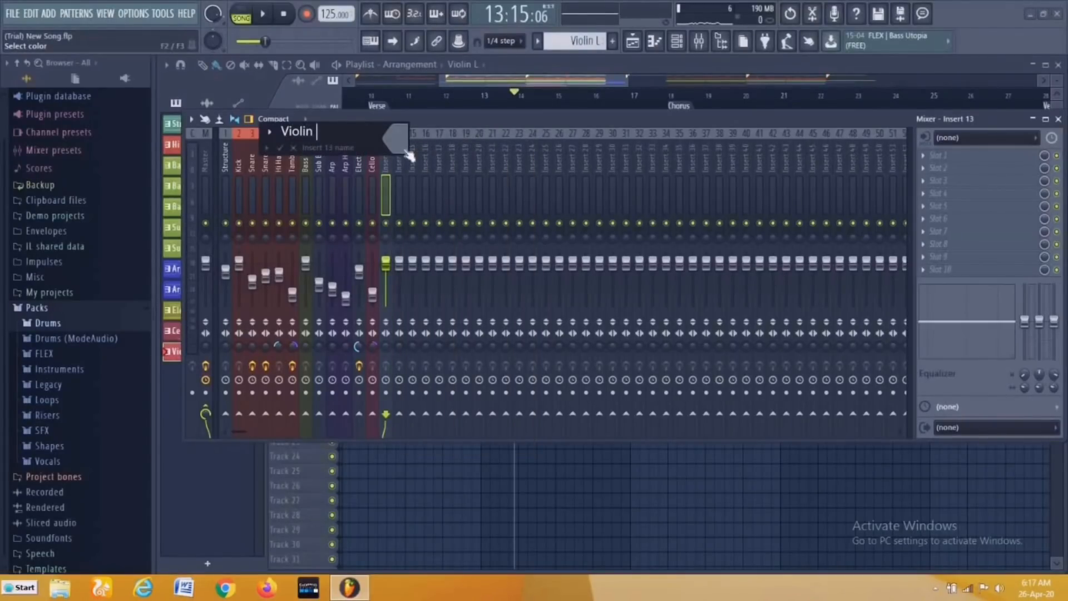
pyautogui.click(403, 148)
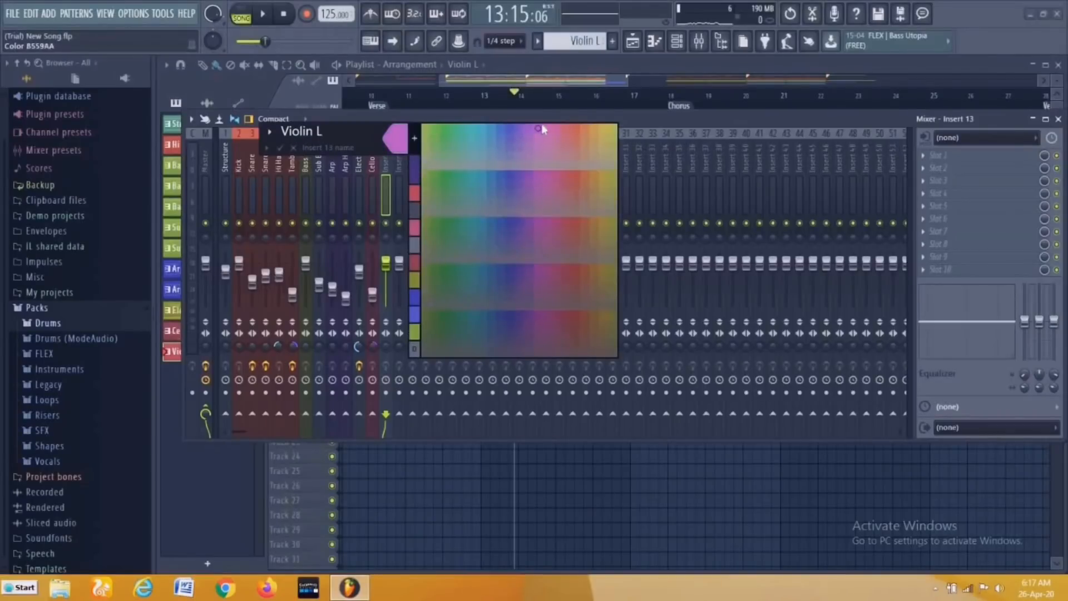
pyautogui.click(465, 162)
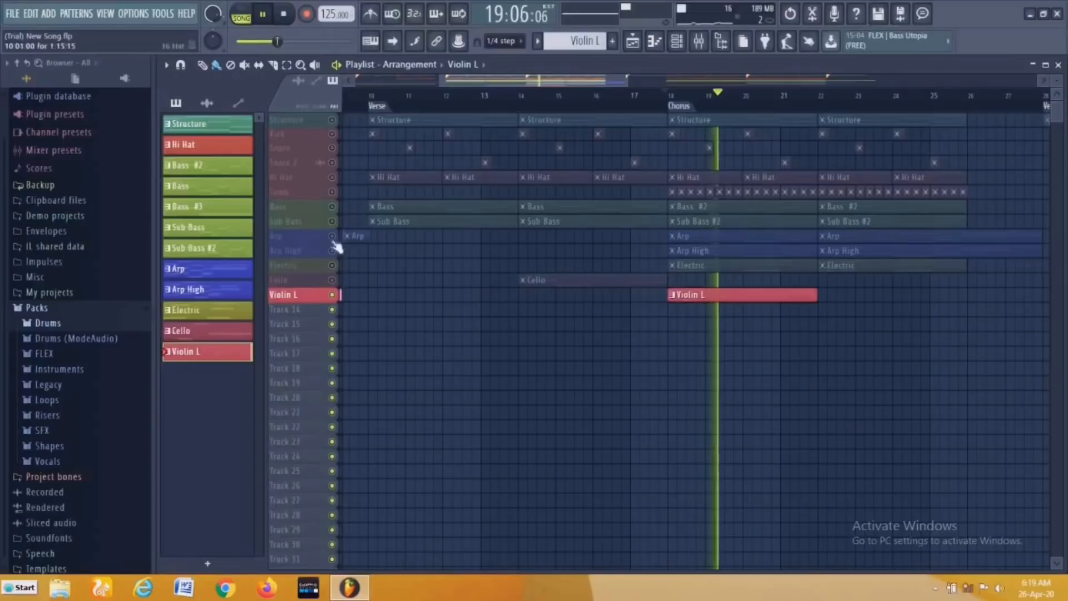
# Unmute the playlist tracks one by one from Cello up to Kick during playback, then move playback to the chorus at bar 18
pyautogui.click(333, 280)
pyautogui.click(333, 266)
pyautogui.click(333, 250)
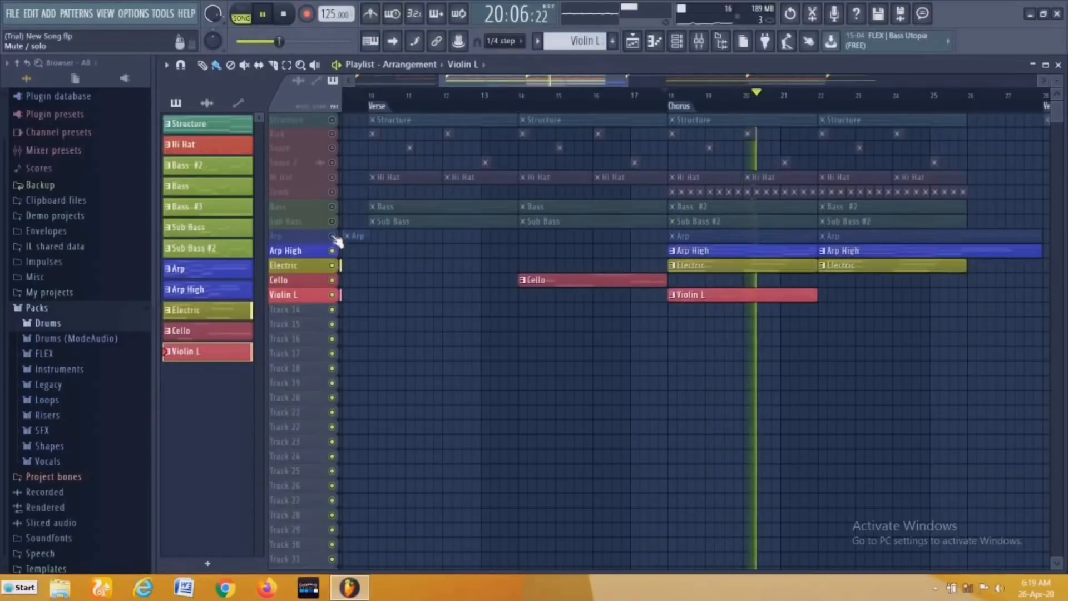
pyautogui.click(332, 236)
pyautogui.click(332, 221)
pyautogui.click(332, 207)
pyautogui.click(332, 192)
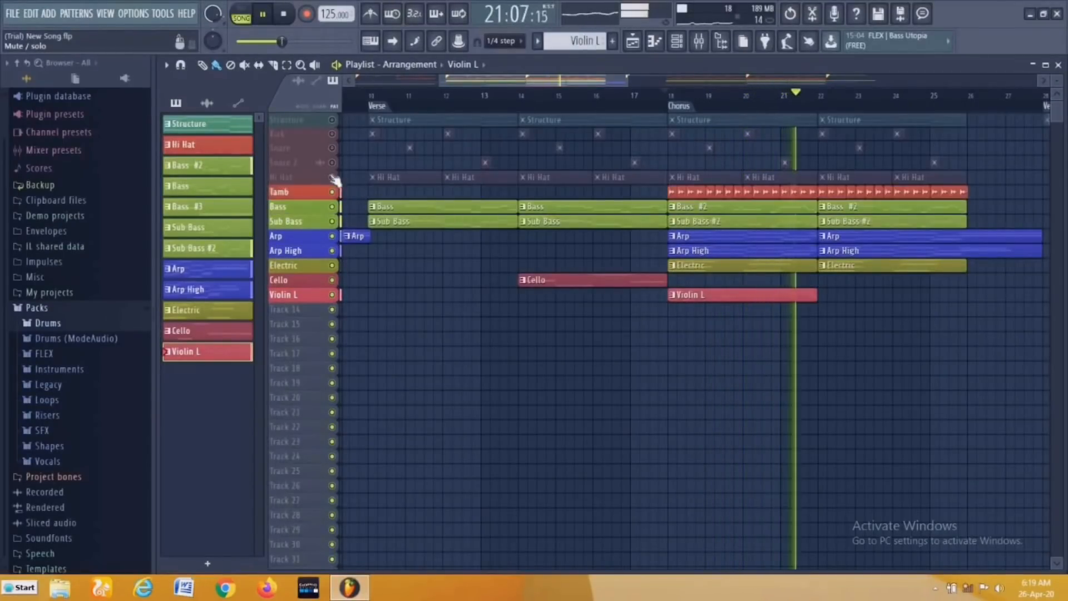
pyautogui.click(332, 177)
pyautogui.click(332, 162)
pyautogui.click(333, 148)
pyautogui.click(332, 133)
pyautogui.click(667, 98)
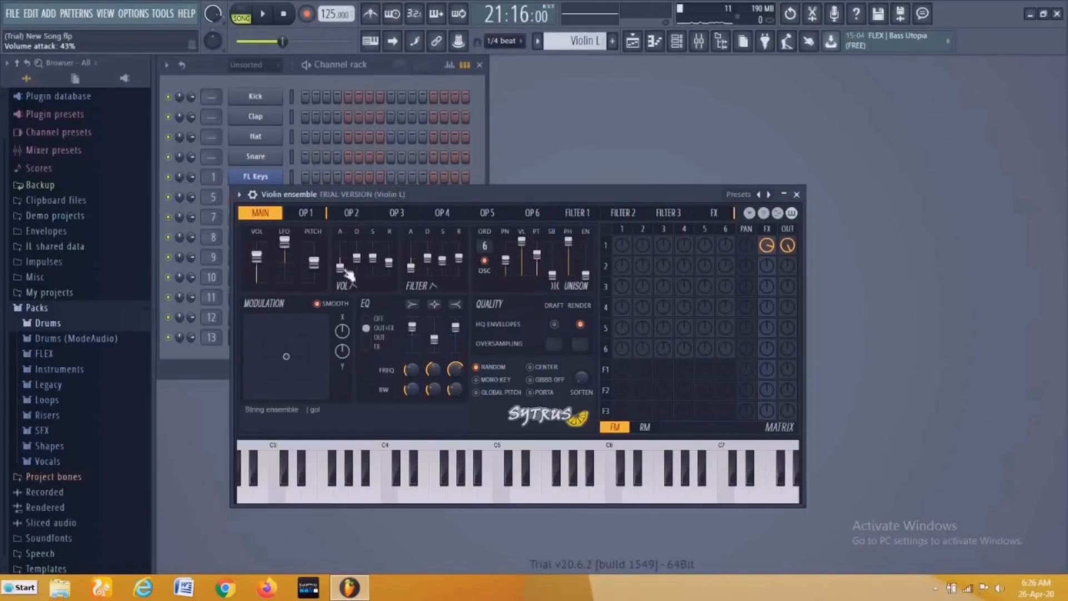
# Close the Violin ensemble plugin window and play the chorus in the playlist to check the Violin L part
pyautogui.click(797, 194)
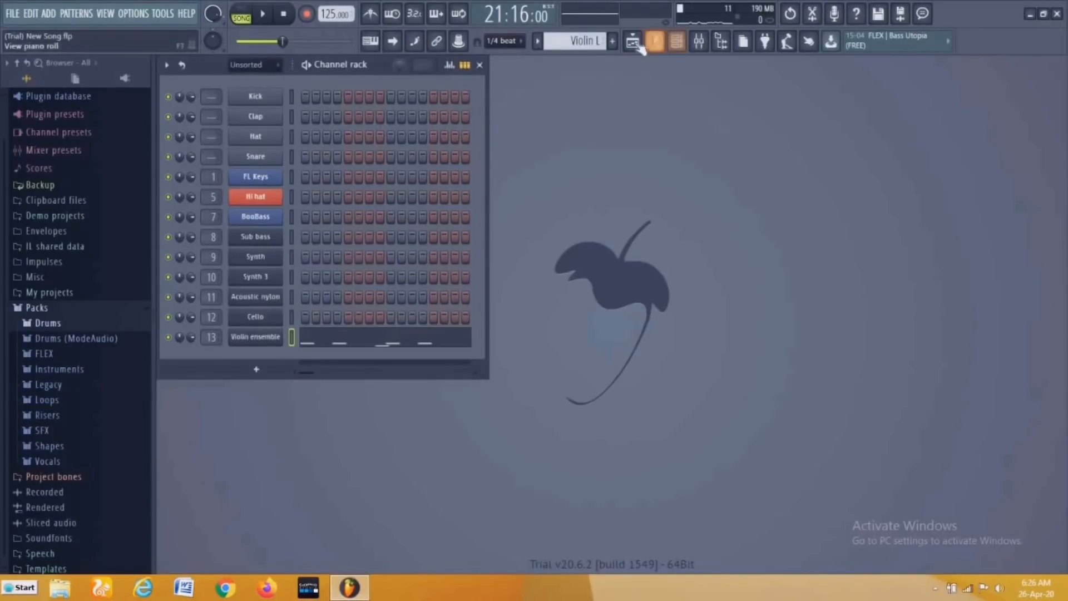
pyautogui.click(638, 47)
pyautogui.press('space')
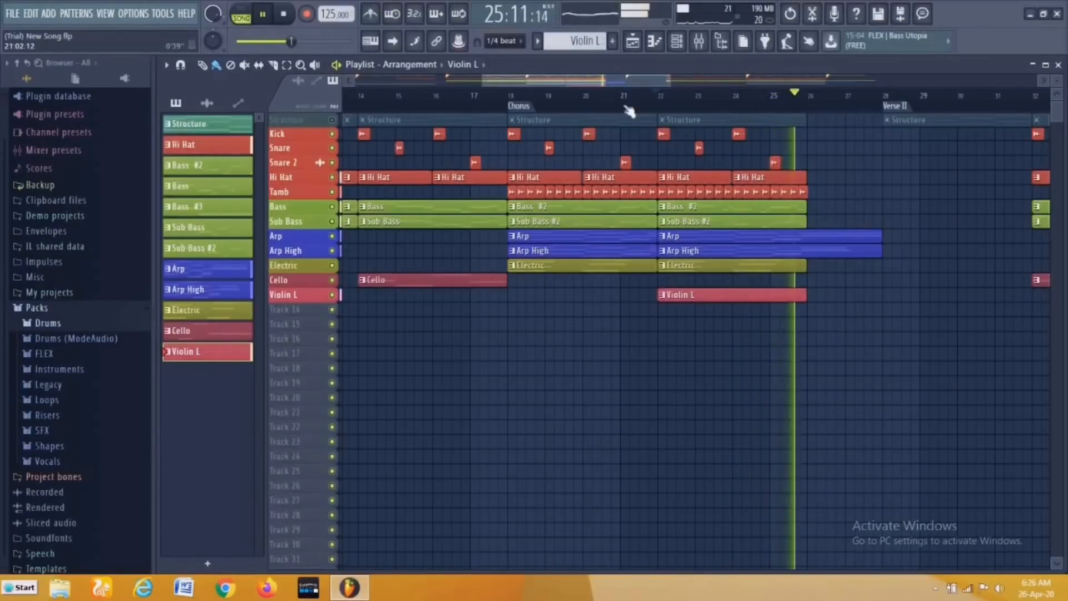
pyautogui.press('space')
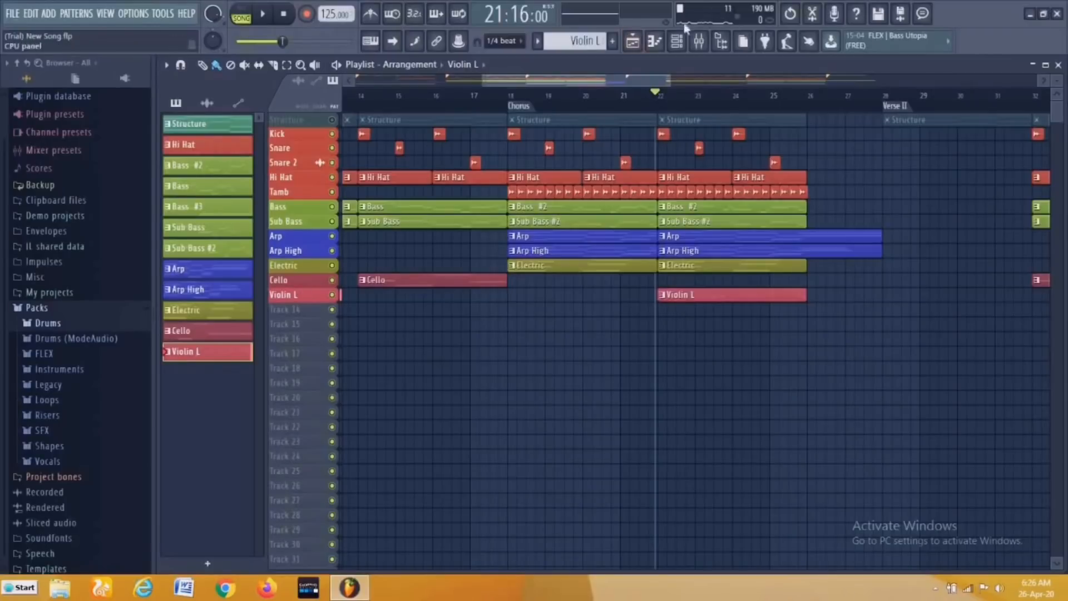
# Create a new pattern named Violin R
pyautogui.click(637, 48)
pyautogui.click(613, 41)
pyautogui.write('Violin R')
pyautogui.press('Return')
# Add a new instrument channel, load its Violin 2 preset and close the plugin window
pyautogui.click(256, 369)
pyautogui.click(379, 96)
pyautogui.click(755, 212)
pyautogui.click(529, 298)
pyautogui.press('Escape')
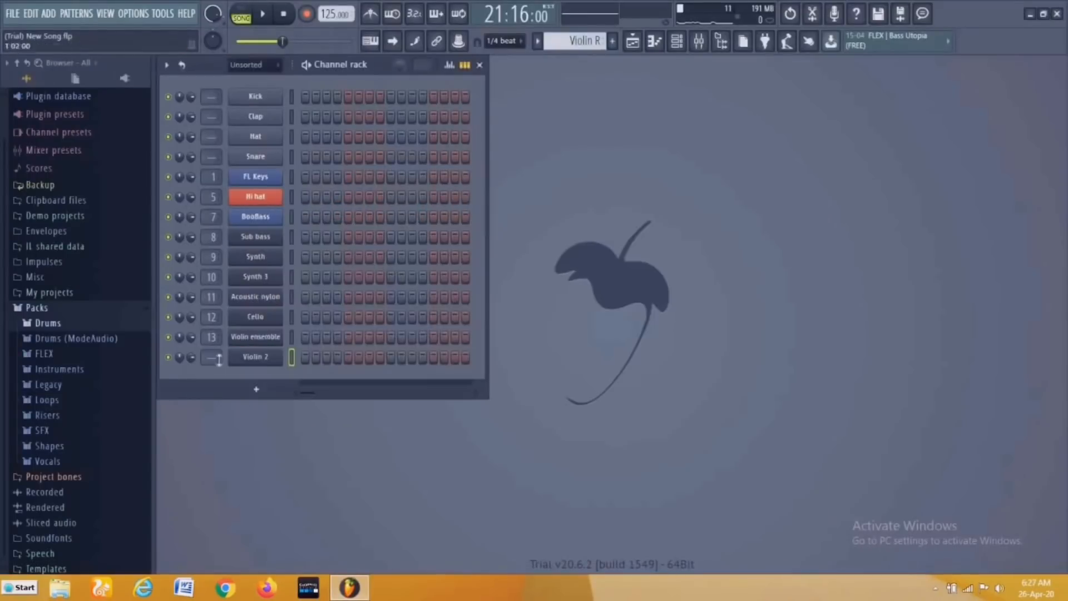
# Copy all notes of the Violin L pattern and paste them into the Violin 2 channel's piano roll in the Violin R pattern
pyautogui.click(579, 40)
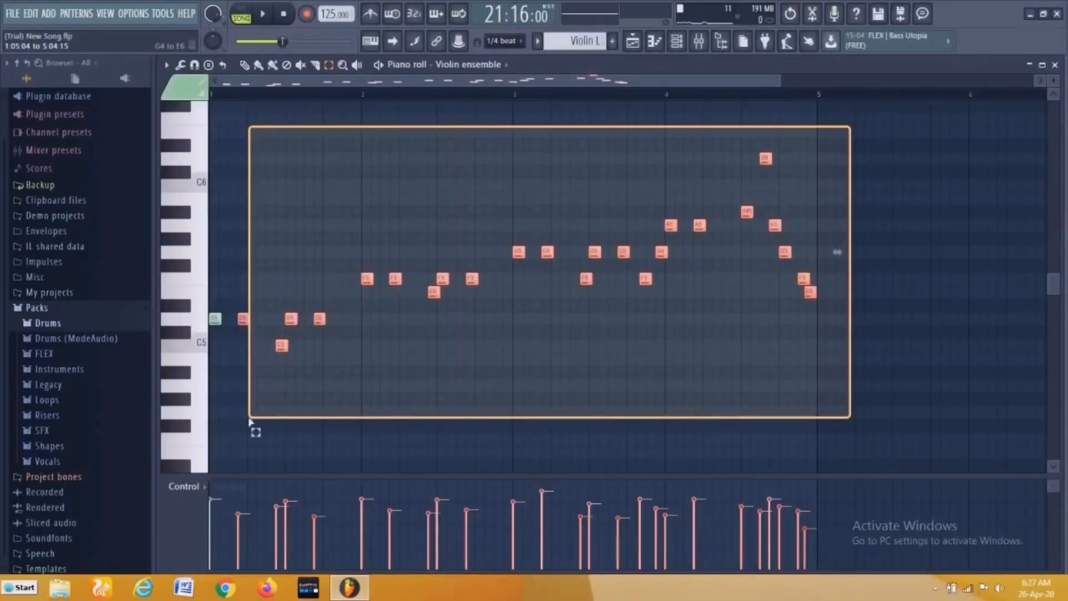
pyautogui.moveTo(252, 424); pyautogui.dragTo(196, 430)
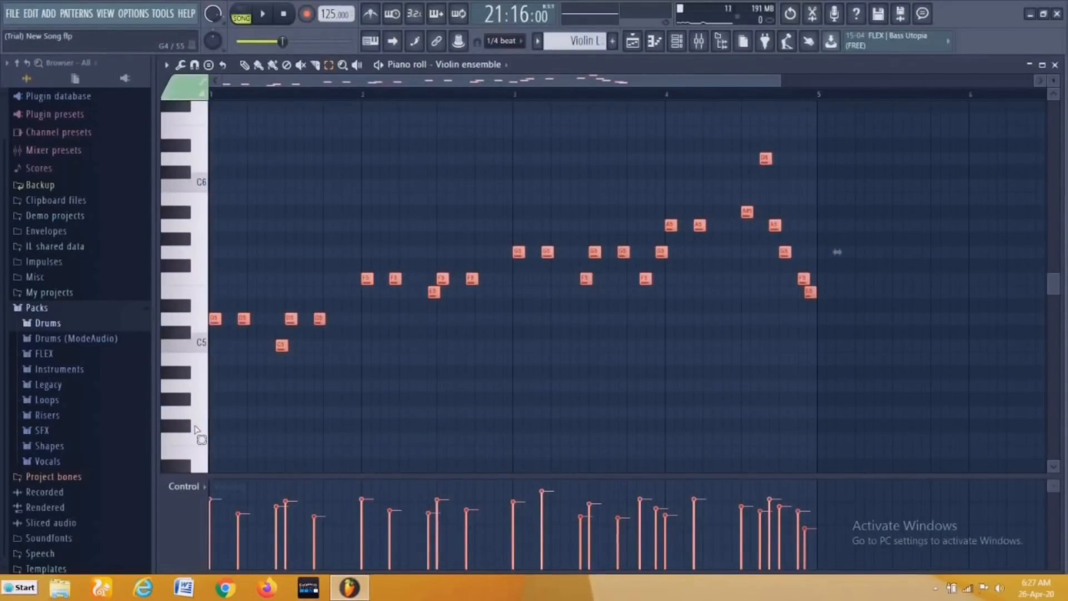
pyautogui.click(1055, 64)
pyautogui.click(545, 44)
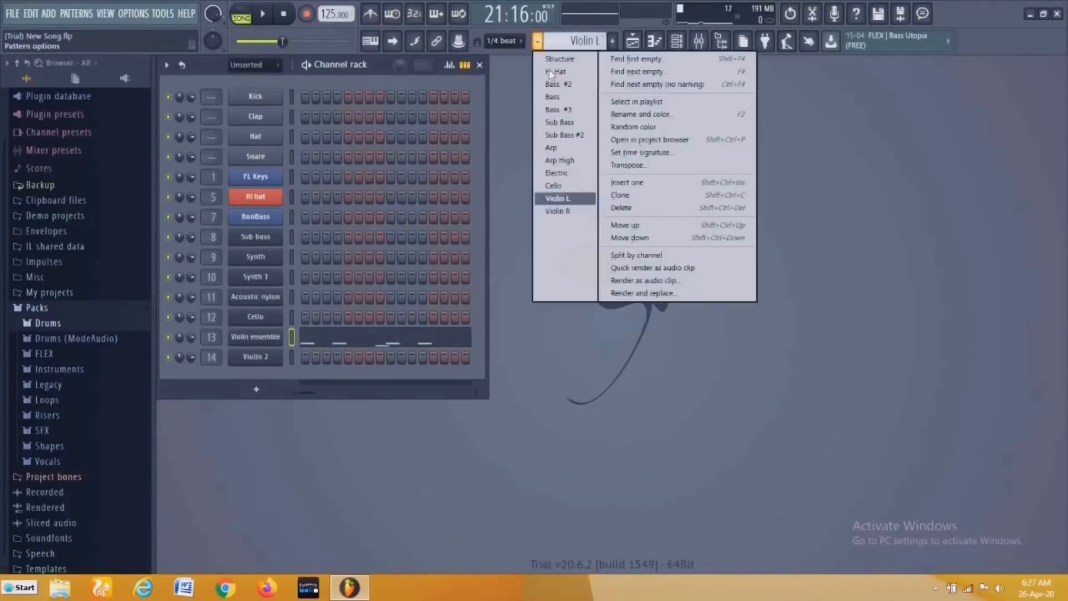
pyautogui.click(556, 212)
pyautogui.rightClick(263, 357)
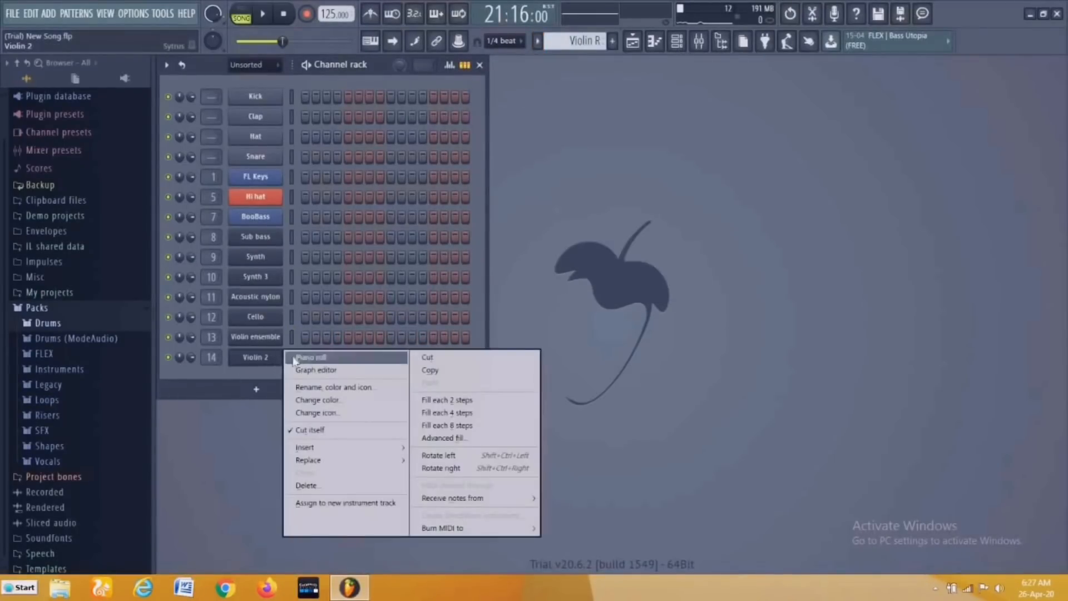
pyautogui.click(303, 357)
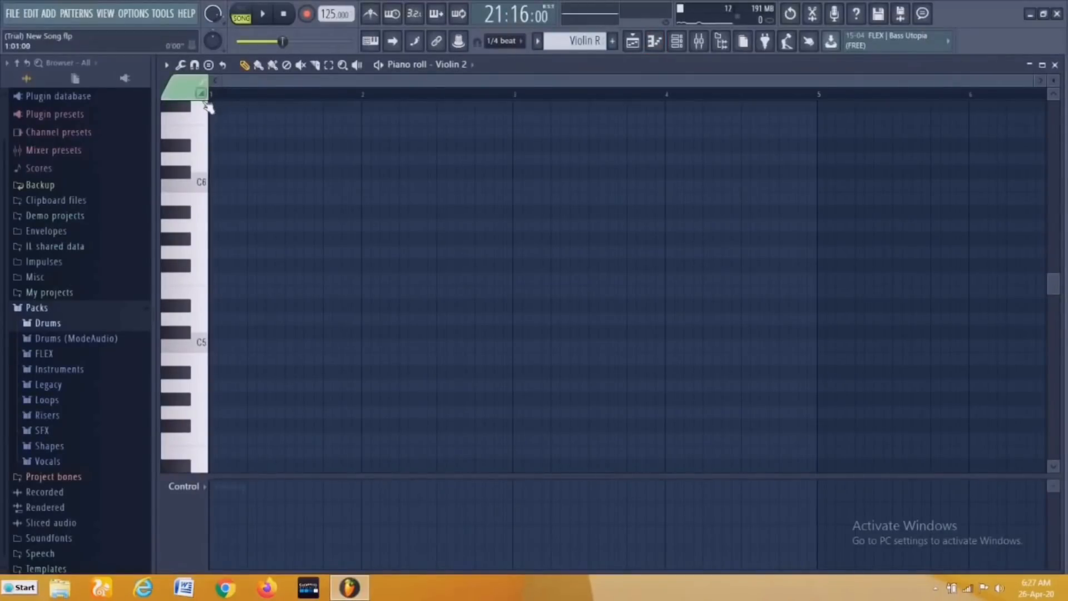
pyautogui.hotkey('ctrl', 'v')
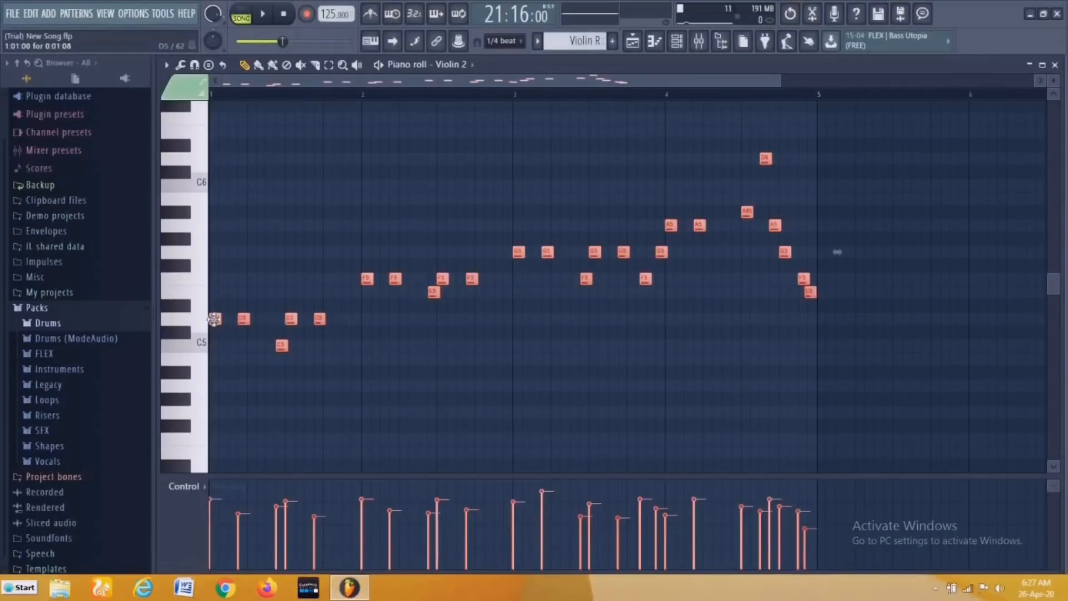
# Transpose all Violin R notes up three semitones so the first note is F5, and play the pattern on its own
pyautogui.moveTo(214, 319); pyautogui.dragTo(207, 269)
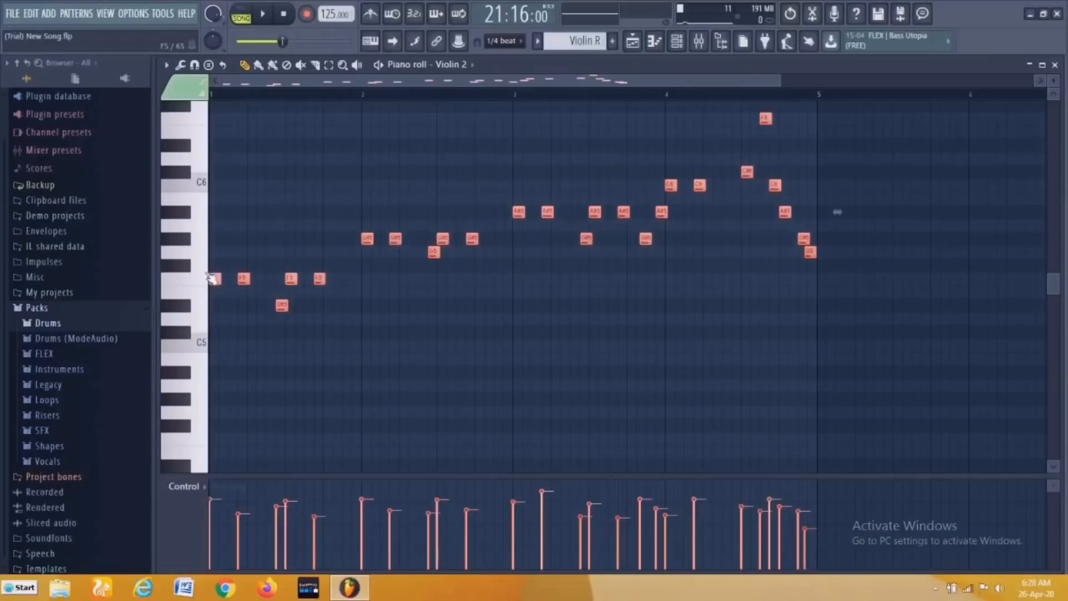
pyautogui.click(241, 12)
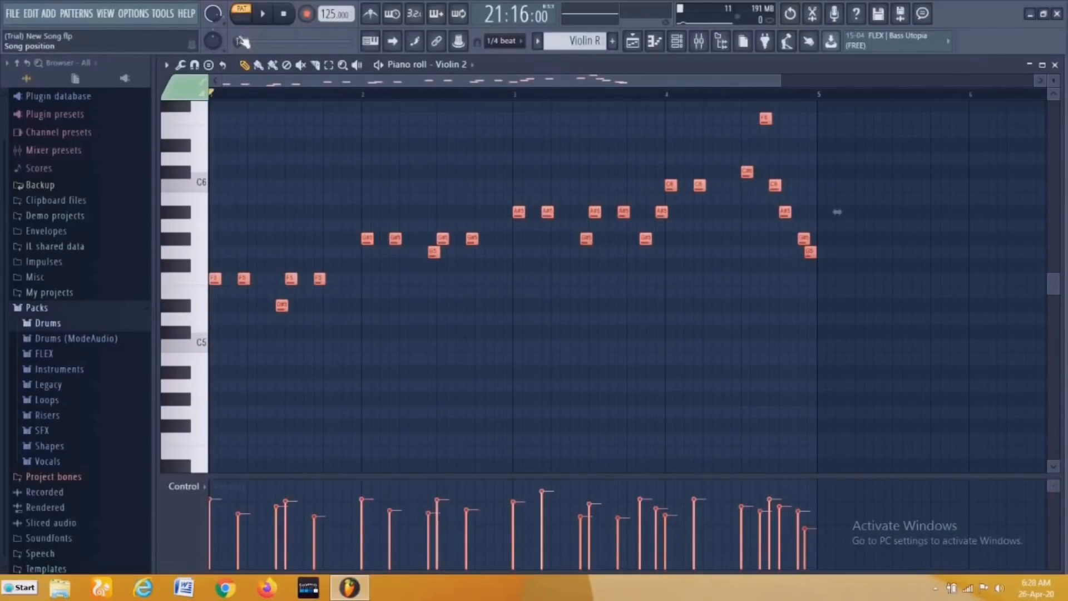
pyautogui.press('space')
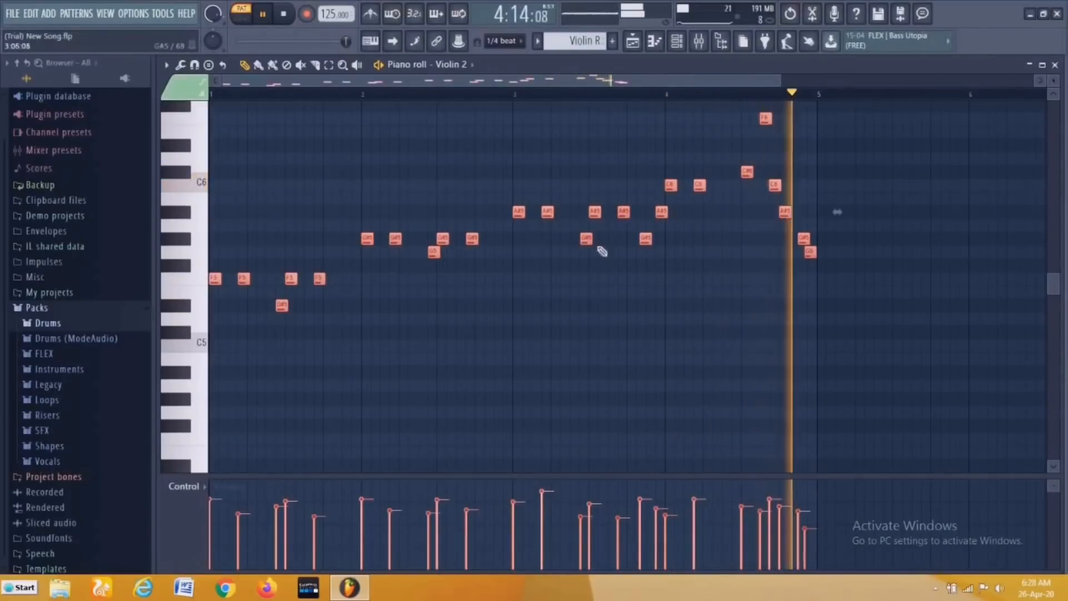
pyautogui.press('space')
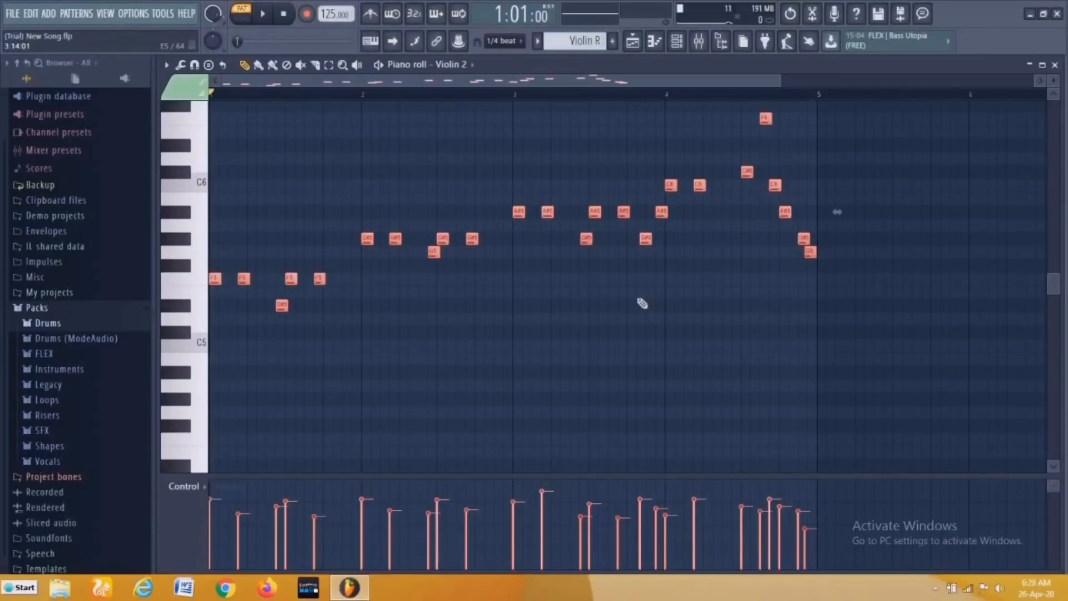
# Raise the D#5 note in bar 1 of the Violin R pattern to E5, checking it against song playback
pyautogui.press('space')
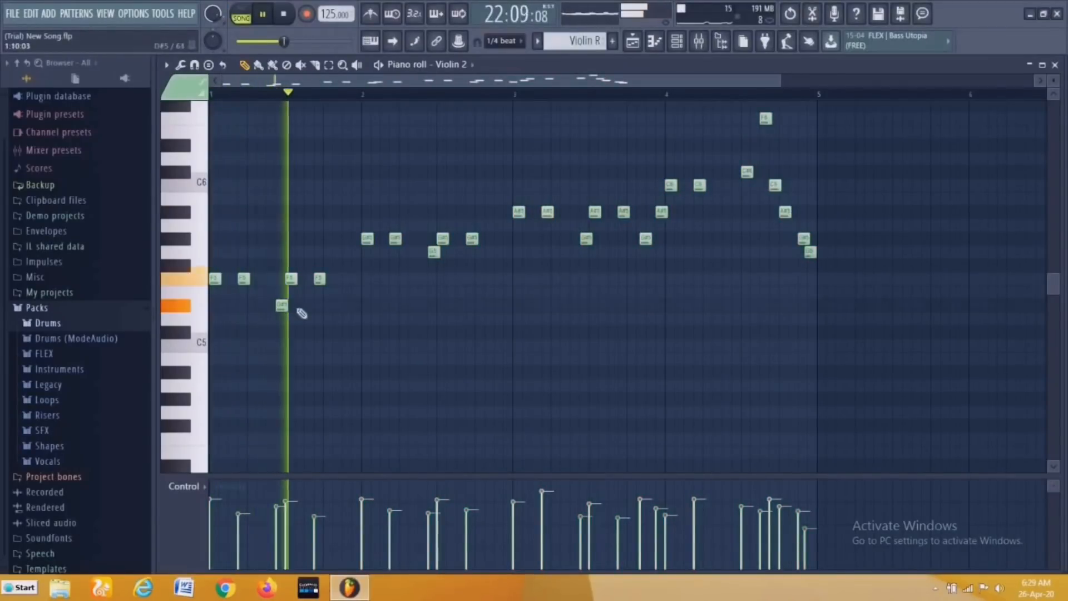
pyautogui.press('space')
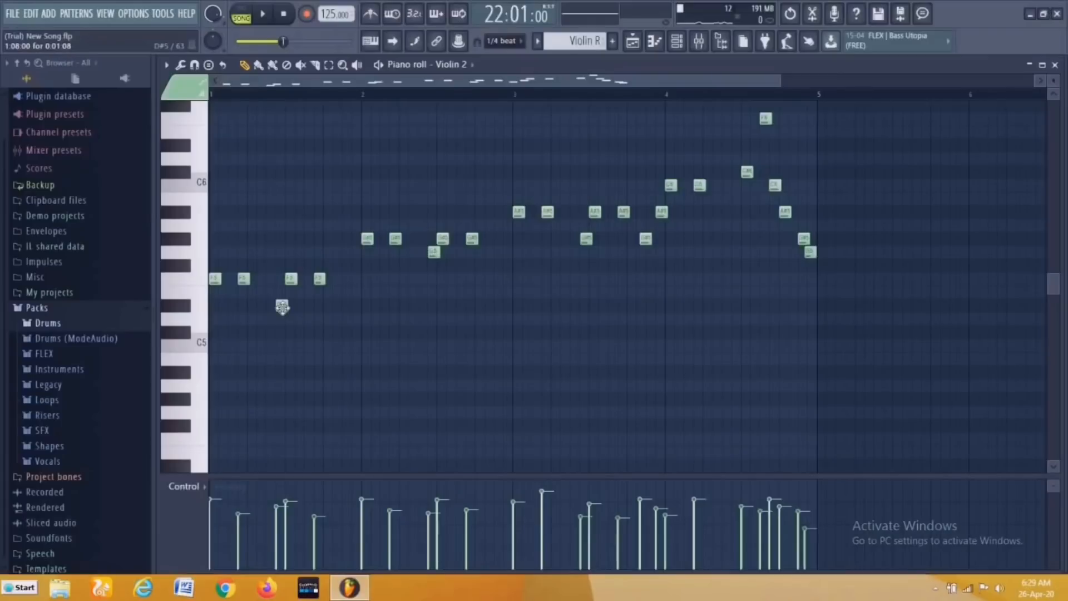
pyautogui.moveTo(282, 307); pyautogui.dragTo(283, 292)
pyautogui.press('space')
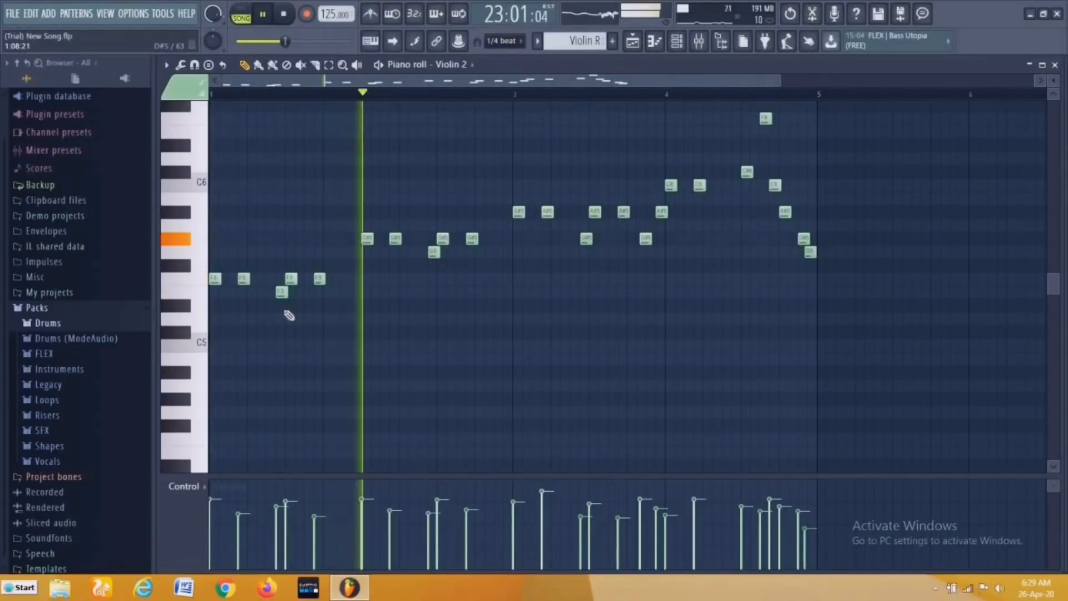
# Raise the Violin R pattern's G#5 notes to A5 and replay the part within the song up to its fourth bar
pyautogui.press('space')
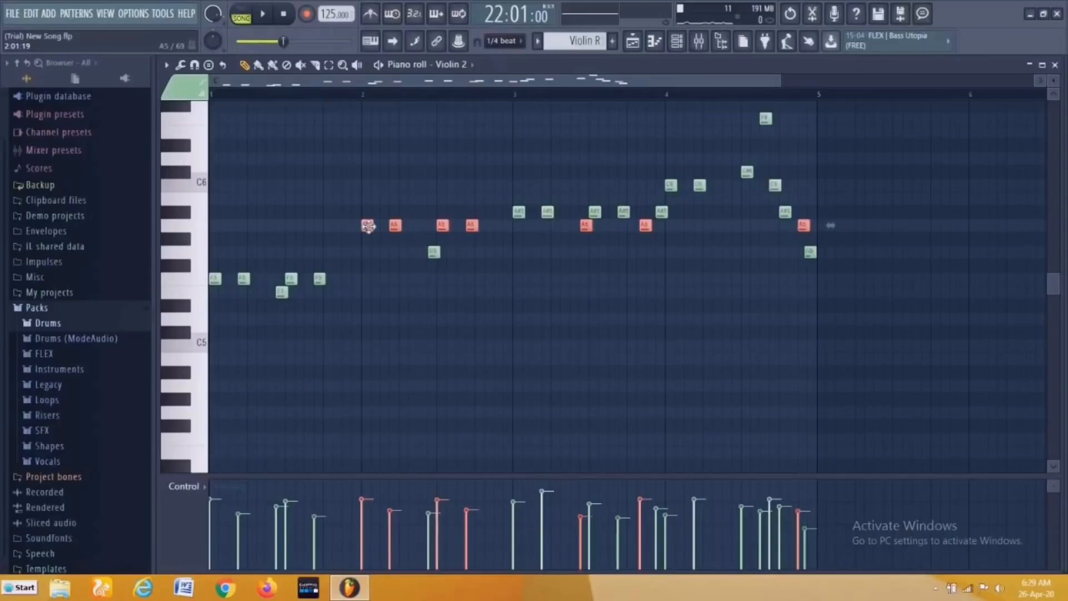
pyautogui.press('space')
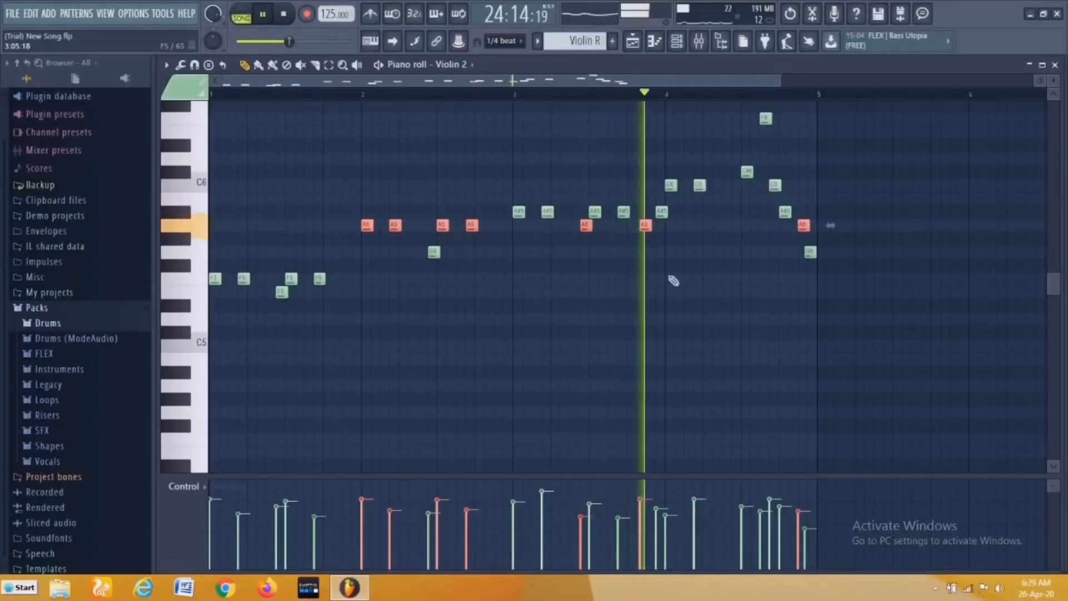
pyautogui.press('space')
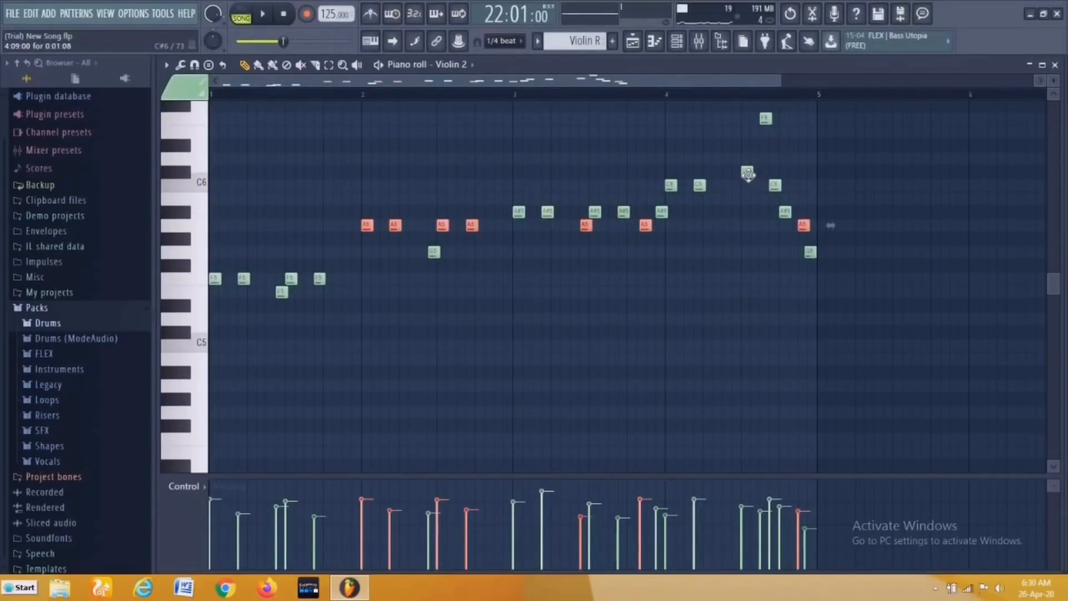
pyautogui.click(666, 96)
pyautogui.press('space')
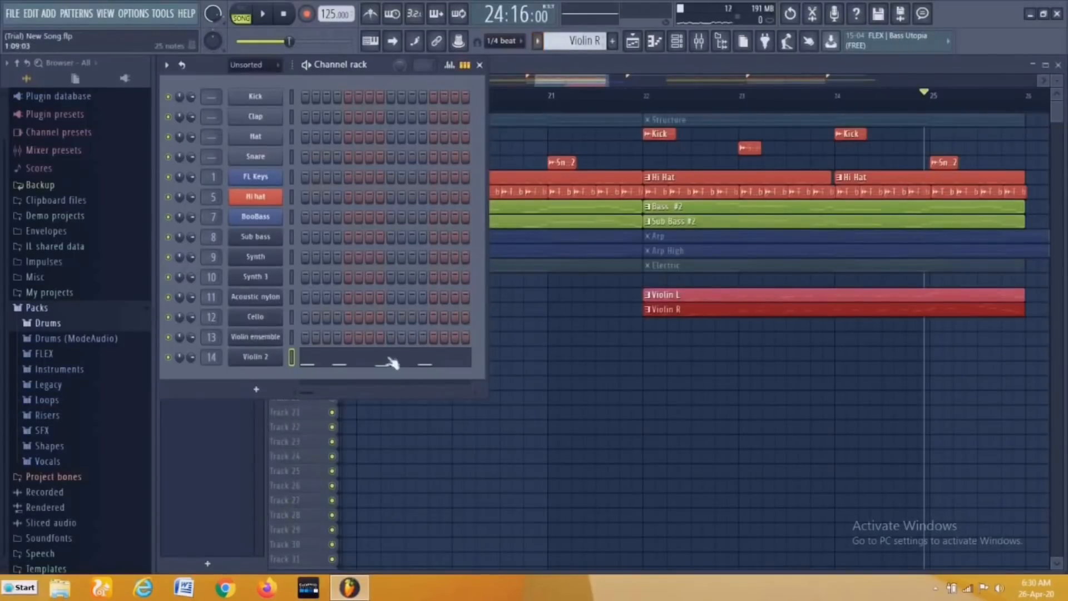
# Switch to the Violin L pattern and open the Violin ensemble channel's notes
pyautogui.click(538, 42)
pyautogui.click(558, 198)
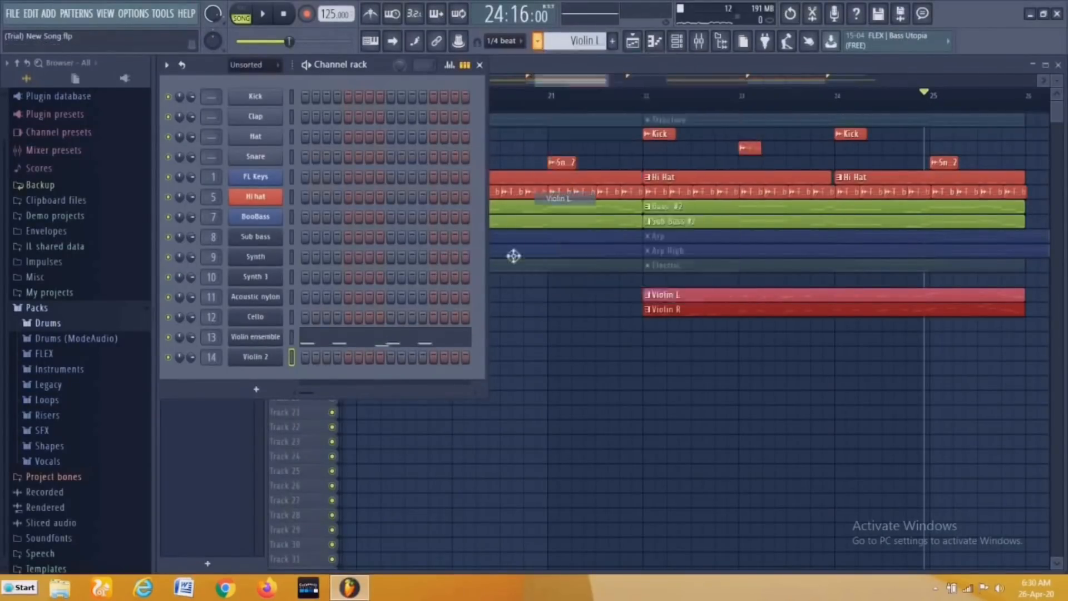
pyautogui.click(350, 348)
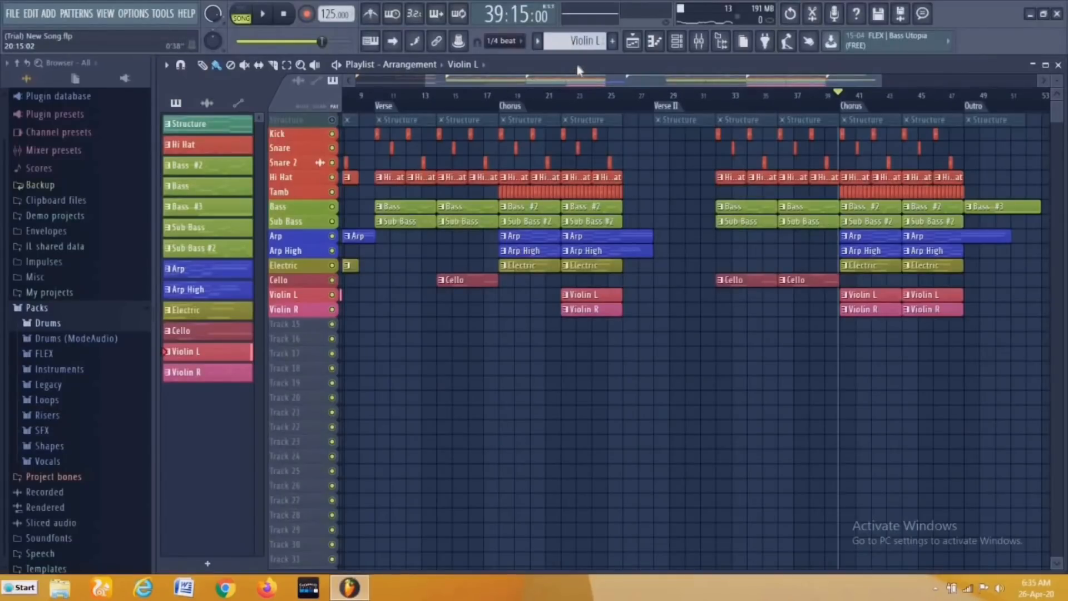
# Lengthen all Acoustic nylon notes in the Electric pattern to two bars each and return to the playlist
pyautogui.click(640, 44)
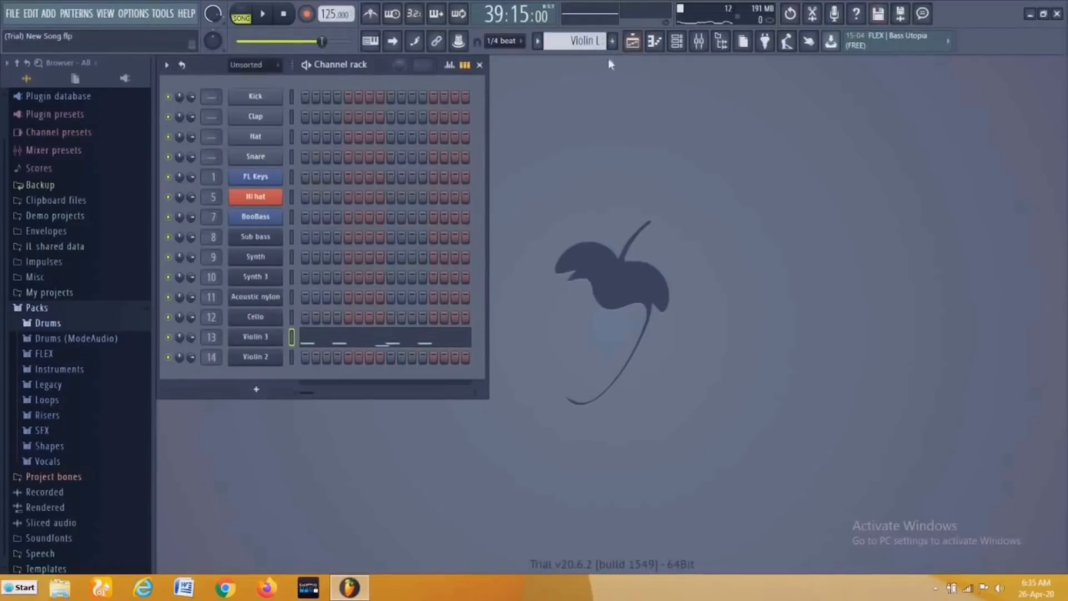
pyautogui.click(538, 41)
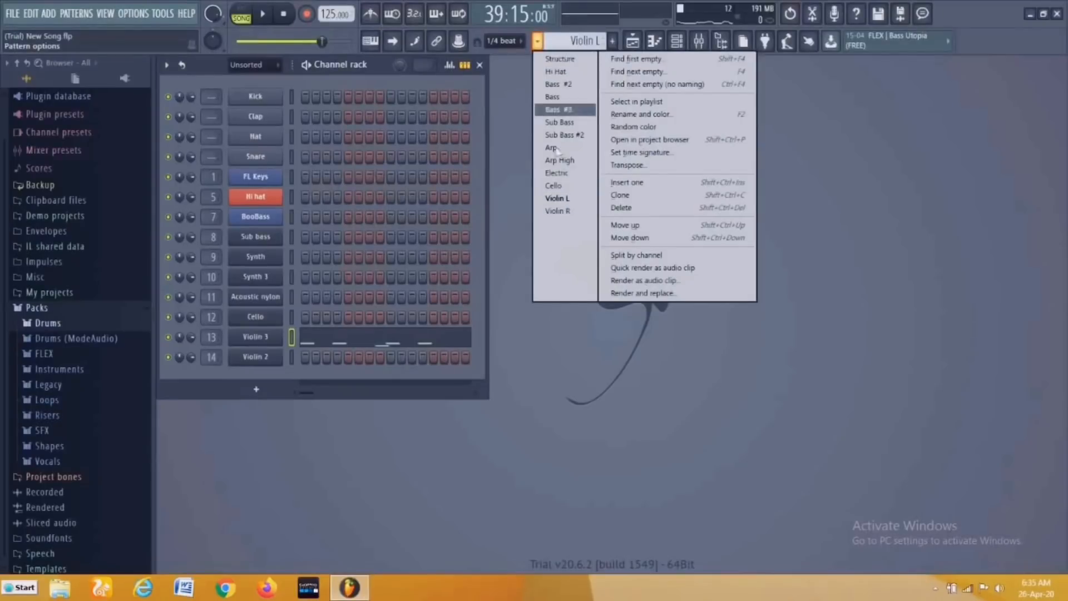
pyautogui.click(557, 173)
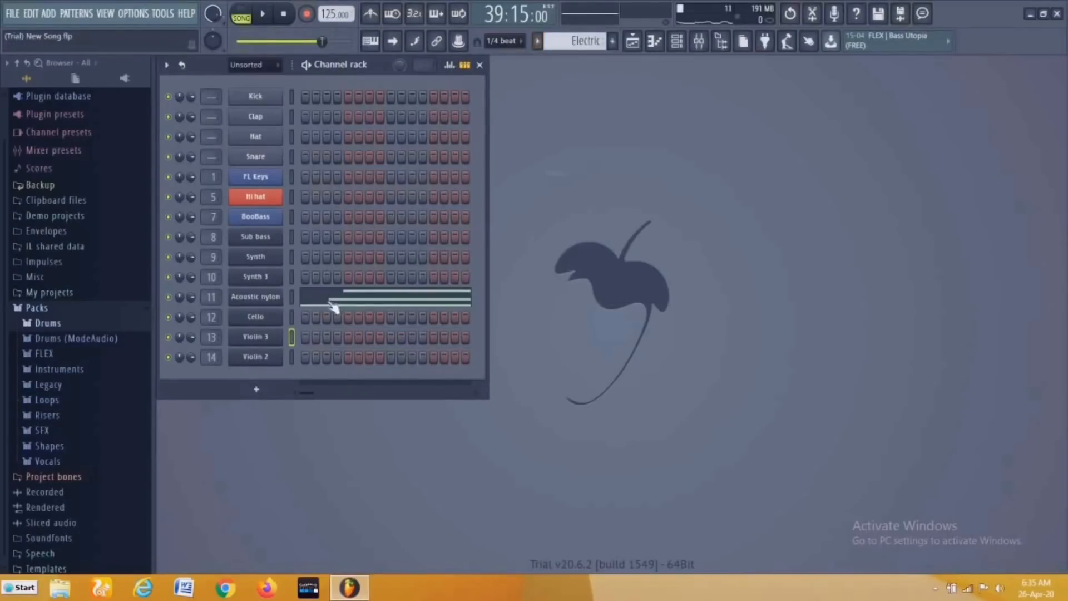
pyautogui.click(326, 306)
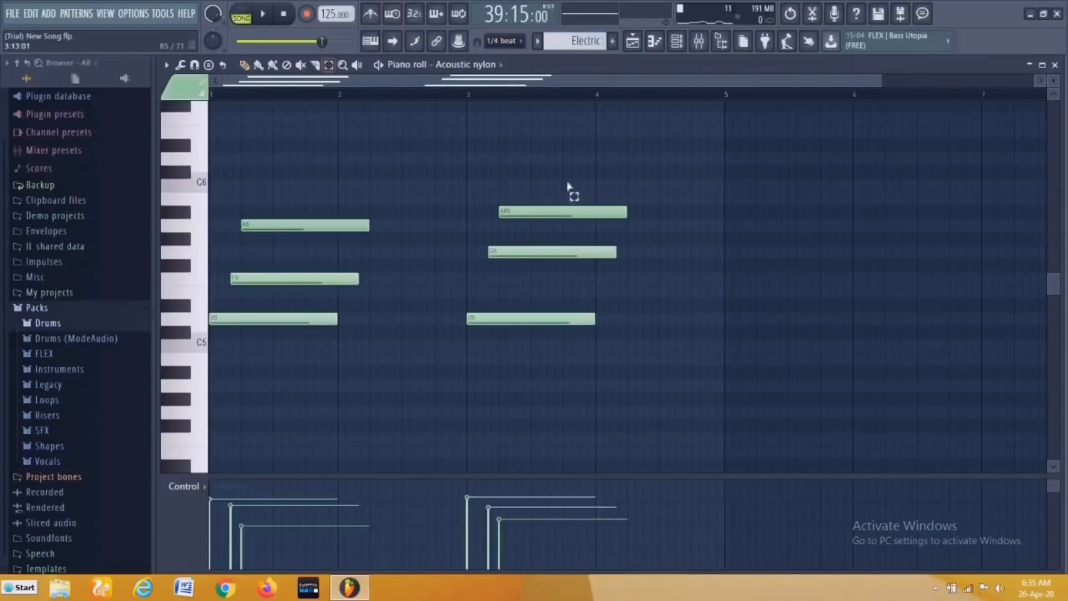
pyautogui.moveTo(570, 165); pyautogui.dragTo(452, 321)
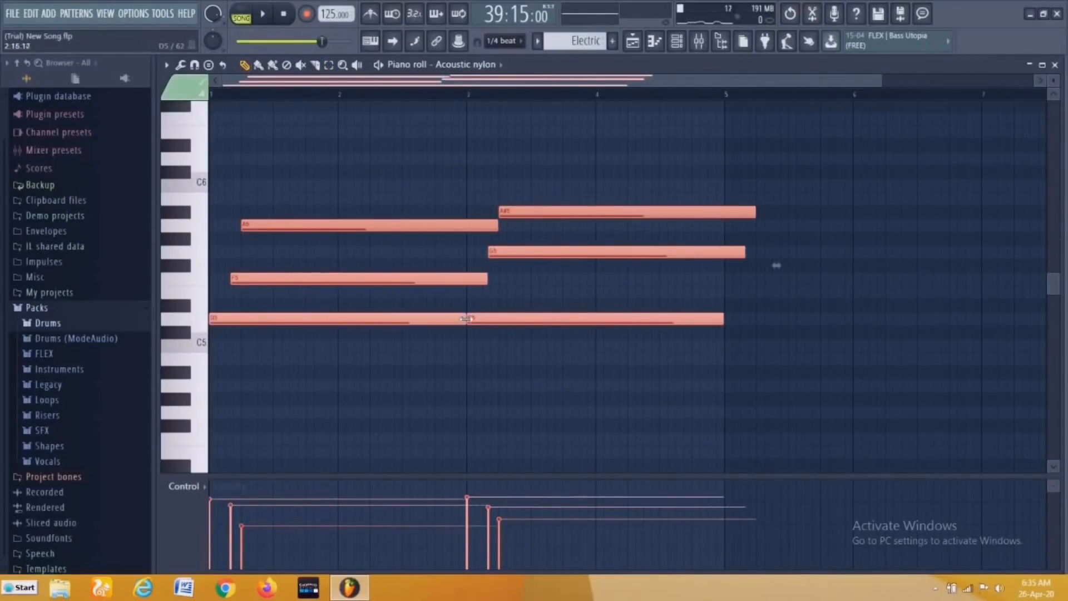
pyautogui.press('F5')
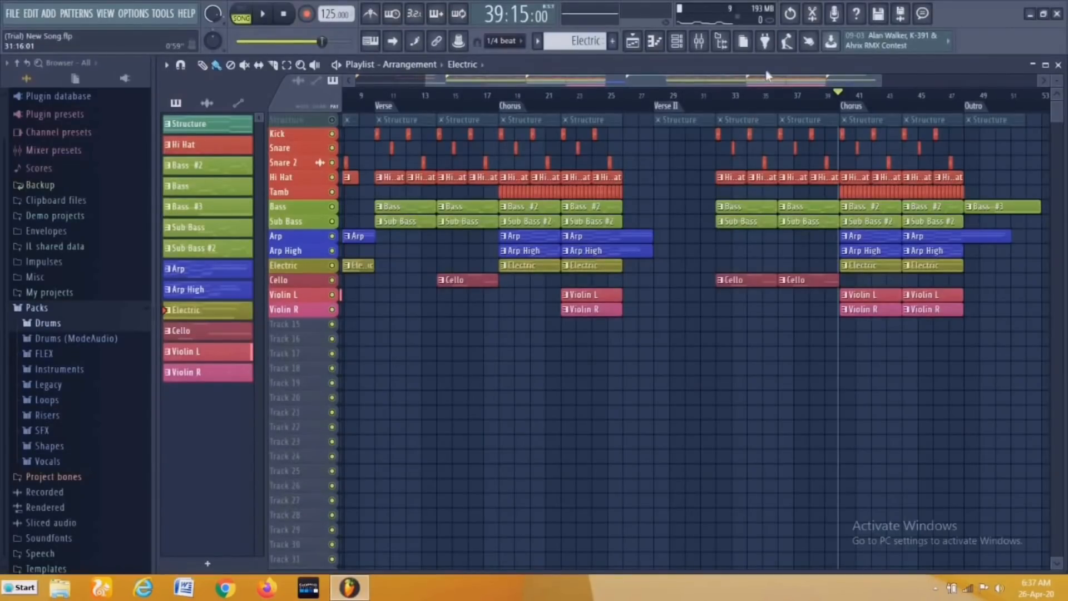
# Create a new pattern named Verse Piano Patch
pyautogui.click(612, 41)
pyautogui.write('Verse Piano Patch')
pyautogui.click(745, 47)
pyautogui.click(762, 76)
pyautogui.press('Return')
# Hide the playlist, add a second FL Keys instrument channel and close its plugin window
pyautogui.click(632, 41)
pyautogui.click(233, 389)
pyautogui.click(300, 307)
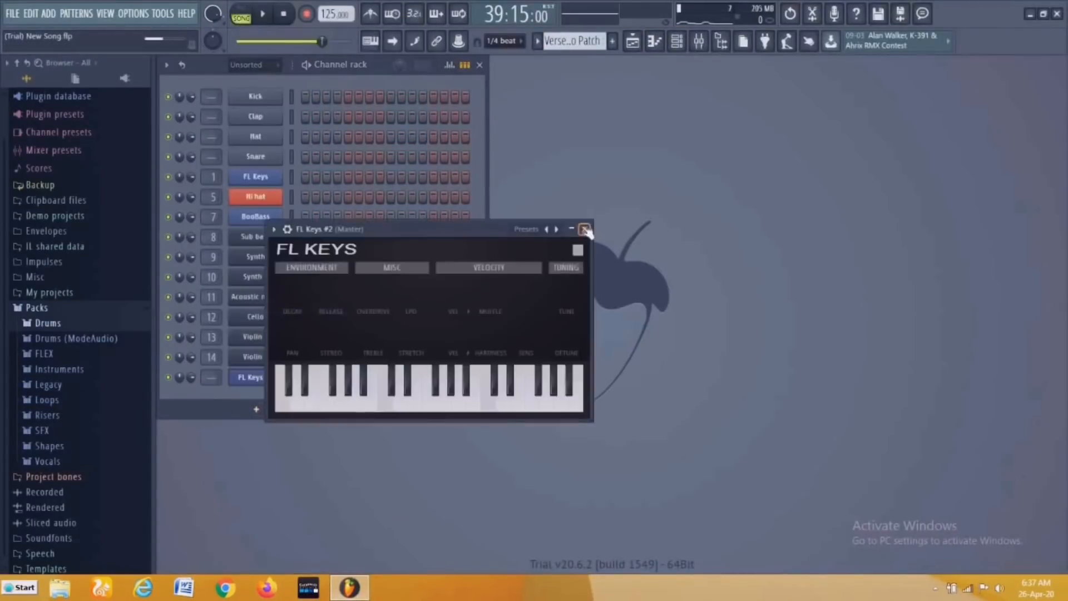
pyautogui.press('Escape')
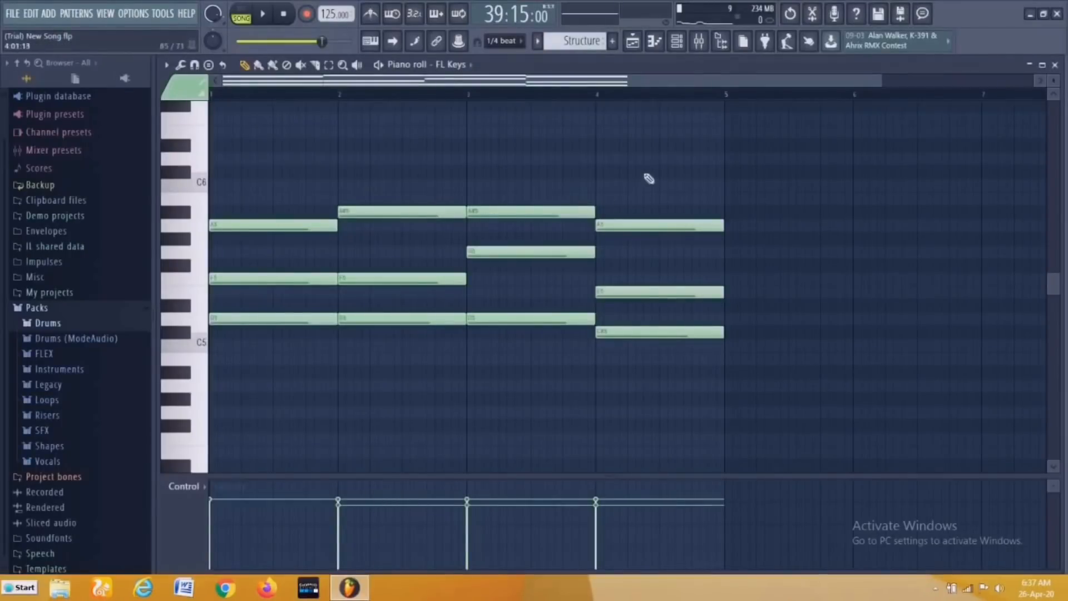
# Copy all FL Keys chords of the Structure pattern and paste them into the FL Keys #2 piano roll of Verse Piano Patch
pyautogui.moveTo(650, 154); pyautogui.dragTo(210, 338)
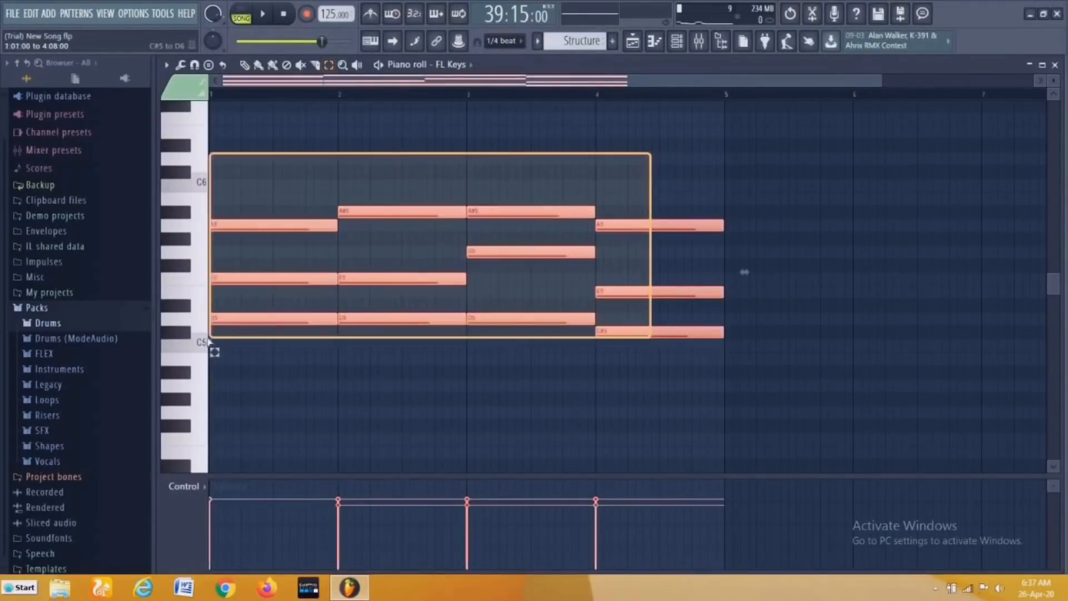
pyautogui.hotkey('ctrl', 'c')
pyautogui.click(1055, 65)
pyautogui.scroll(-1, 581, 41)
pyautogui.rightClick(265, 377)
pyautogui.click(315, 376)
pyautogui.hotkey('ctrl', 'v')
# Shorten the pasted chords to one beat, duplicate them until each chord repeats four times per bar, and play the pattern
pyautogui.press('l')
pyautogui.moveTo(335, 225); pyautogui.dragTo(239, 226)
pyautogui.hotkey('ctrl', 'b')
pyautogui.moveTo(560, 227); pyautogui.dragTo(321, 227)
pyautogui.hotkey('ctrl', 'b')
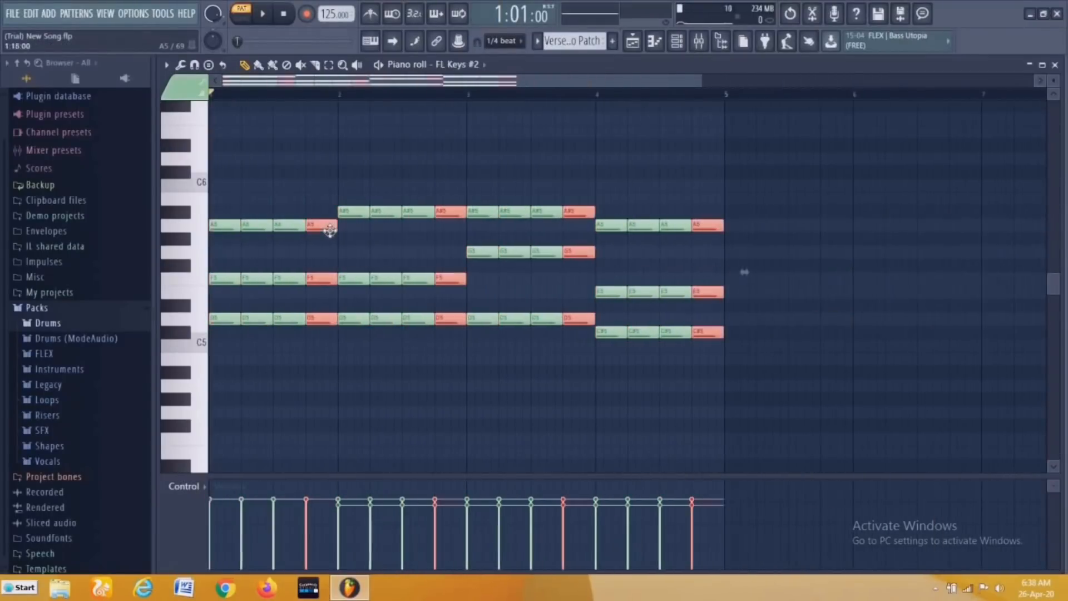
pyautogui.press('space')
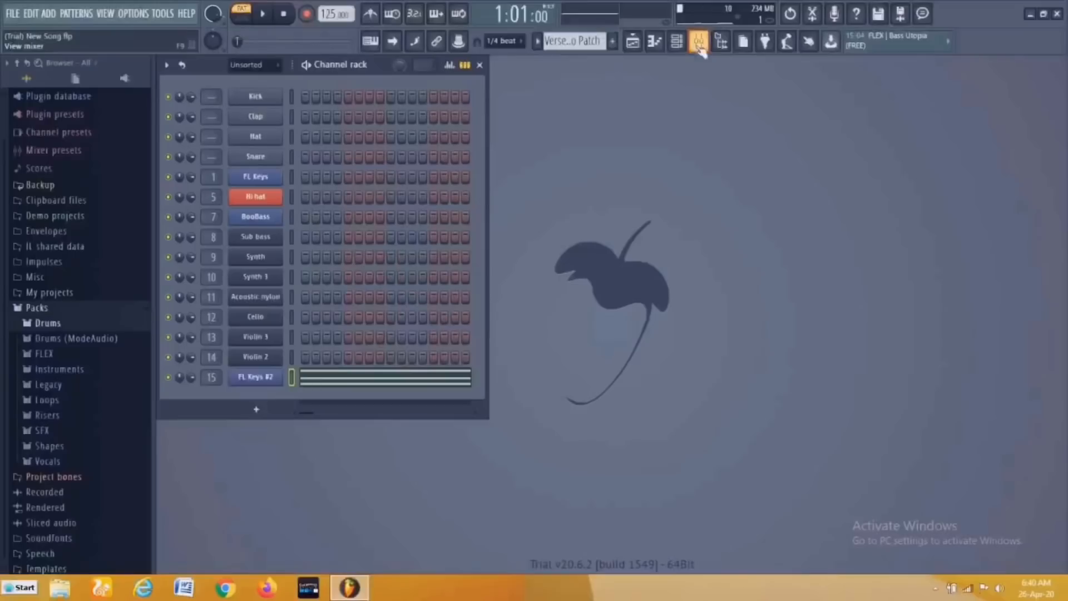
# Cut the low and high equalizer bands of mixer track Insert 15 while the piano pattern plays
pyautogui.click(699, 45)
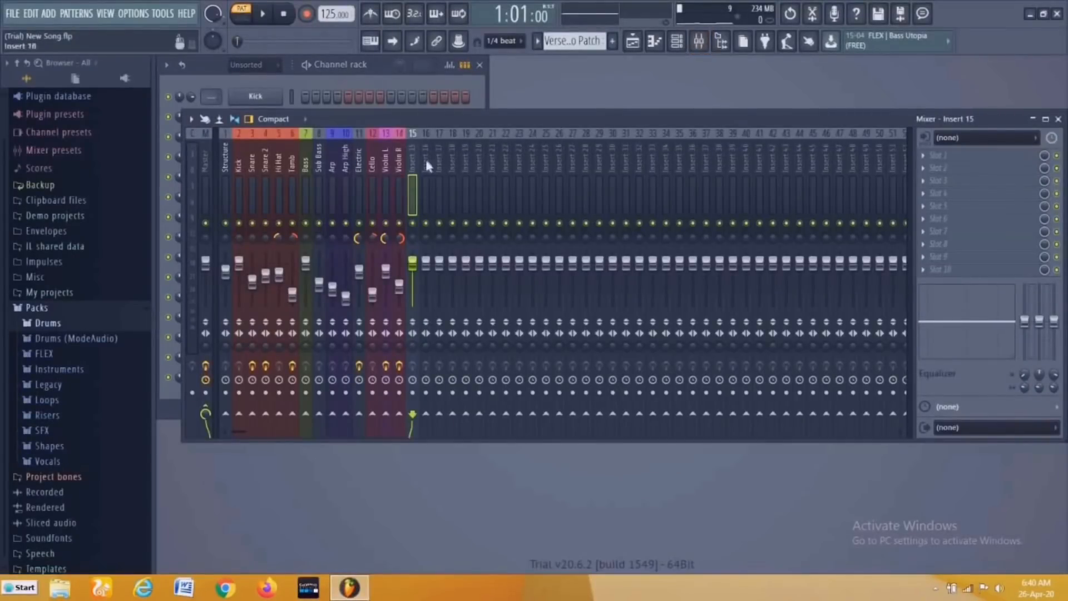
pyautogui.click(952, 156)
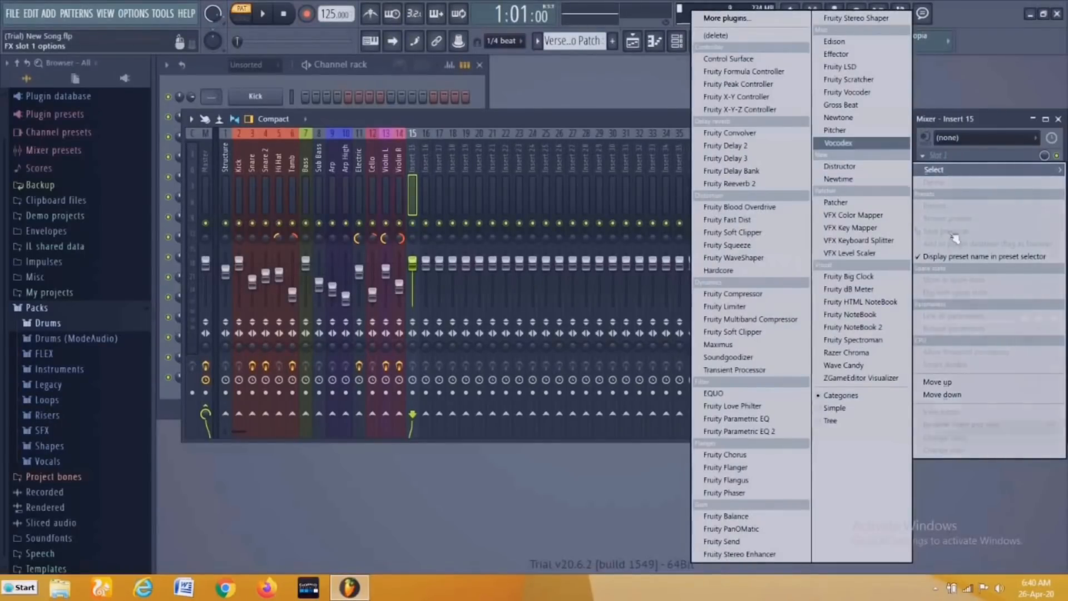
pyautogui.click(951, 118)
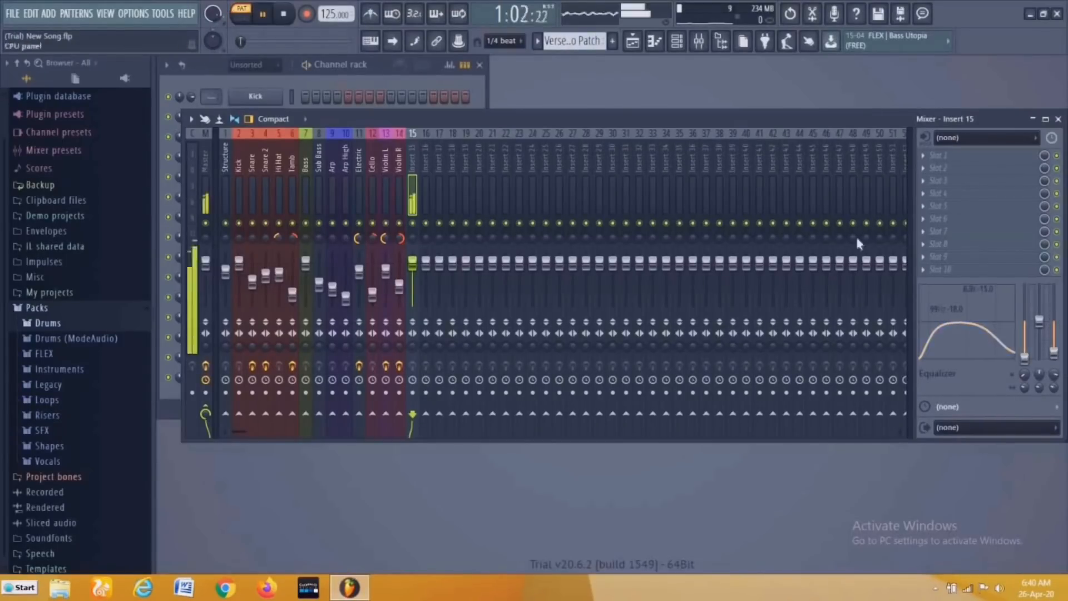
# Rename mixer track Insert 15 as Piano Verse
pyautogui.press('F2')
pyautogui.write('Piano Verse')
pyautogui.press('Return')
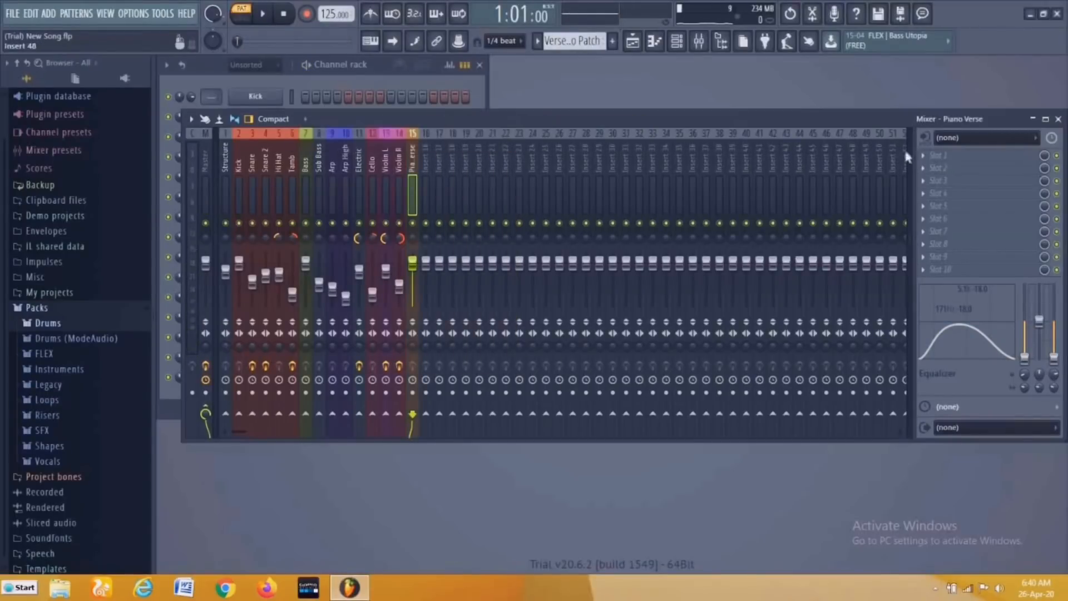
# Add Fruity Reeverb 2 to the first effect slot of the Piano Verse mixer track and play the pattern
pyautogui.click(937, 155)
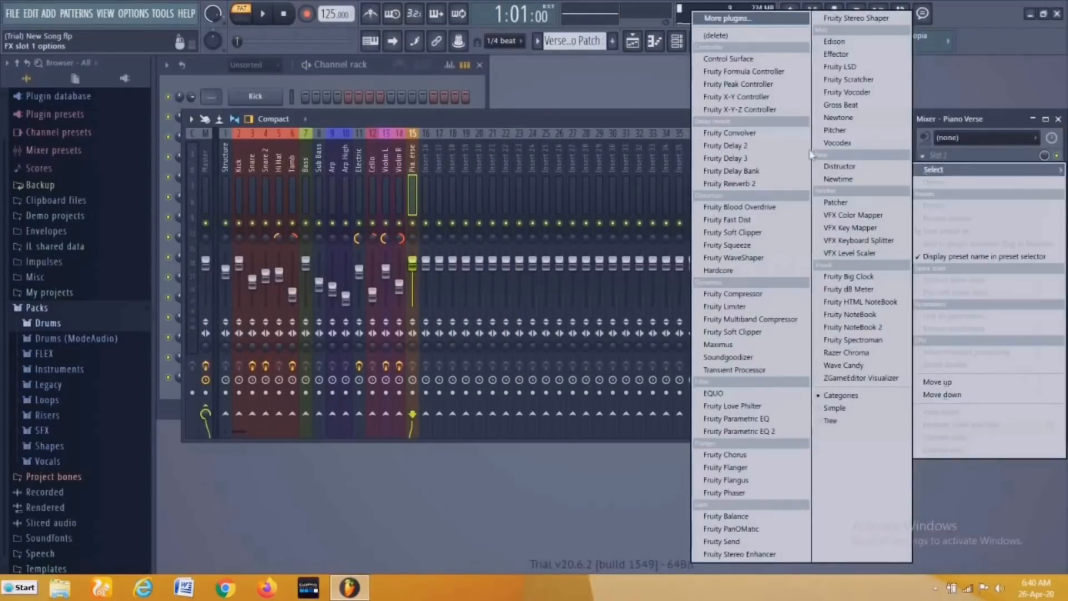
pyautogui.click(749, 188)
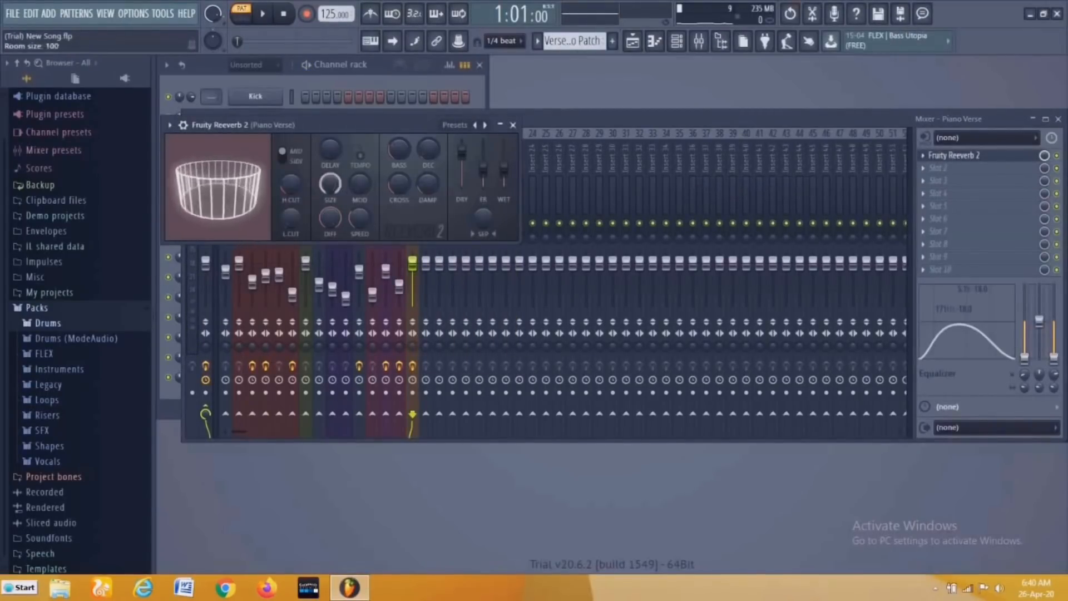
pyautogui.press('space')
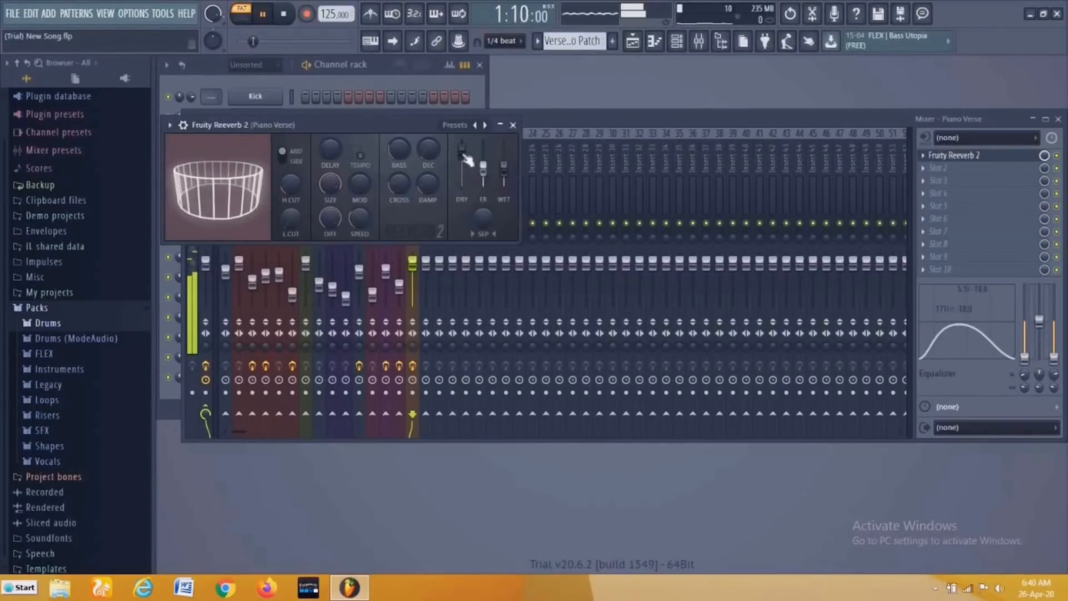
pyautogui.press('space')
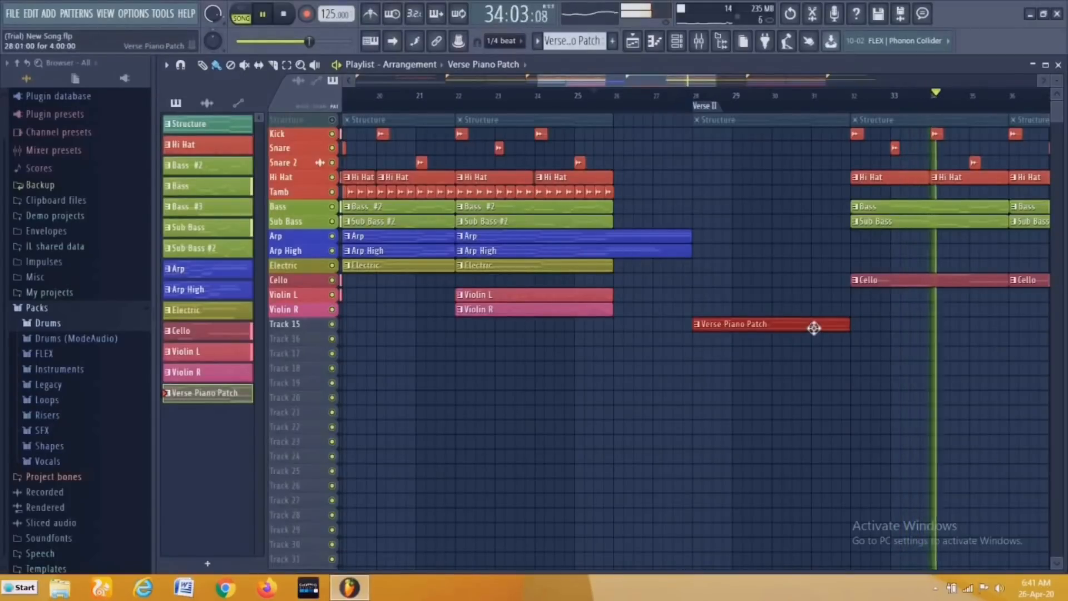
# Duplicate the Verse Piano Patch clip twice on Track 15 so copies follow at bars 32 and 36
pyautogui.hotkey('ctrl', 'b')
pyautogui.scroll(-3, 813, 329)
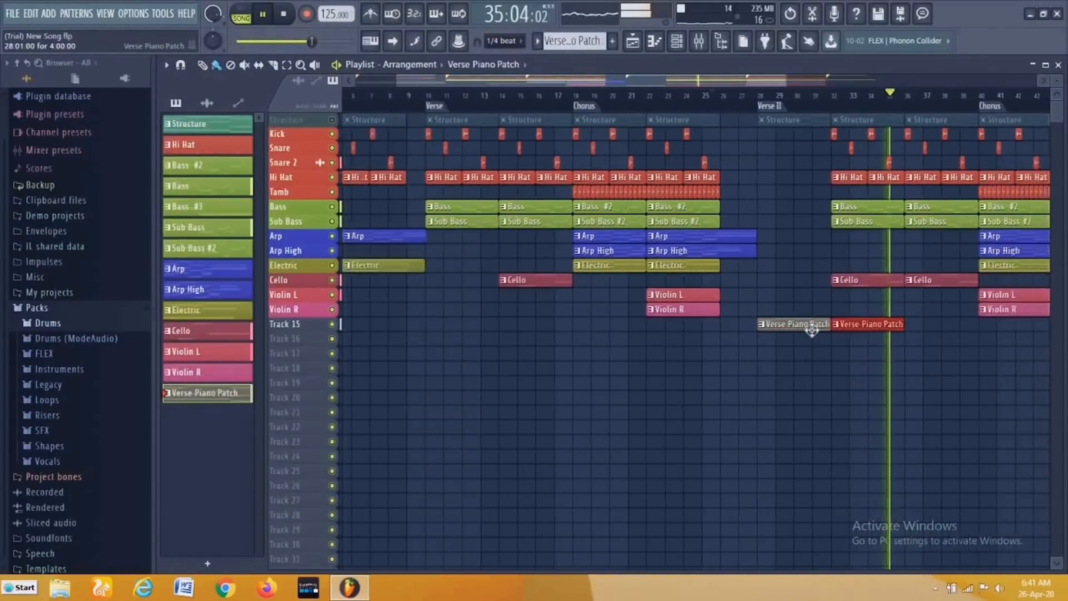
pyautogui.hotkey('ctrl', 'b')
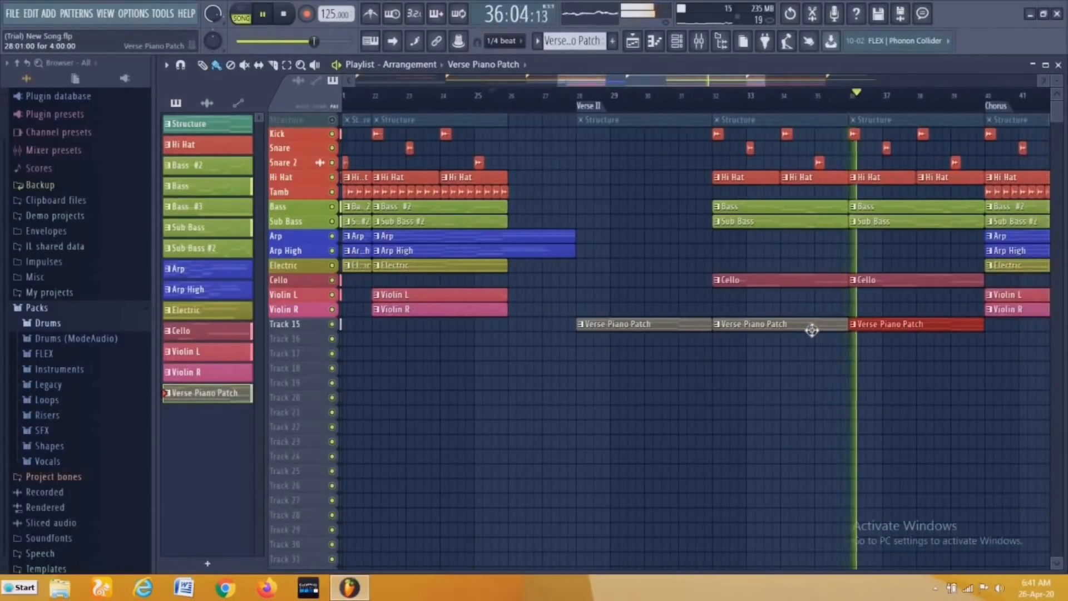
pyautogui.scroll(-2, 812, 330)
pyautogui.scroll(3, 813, 330)
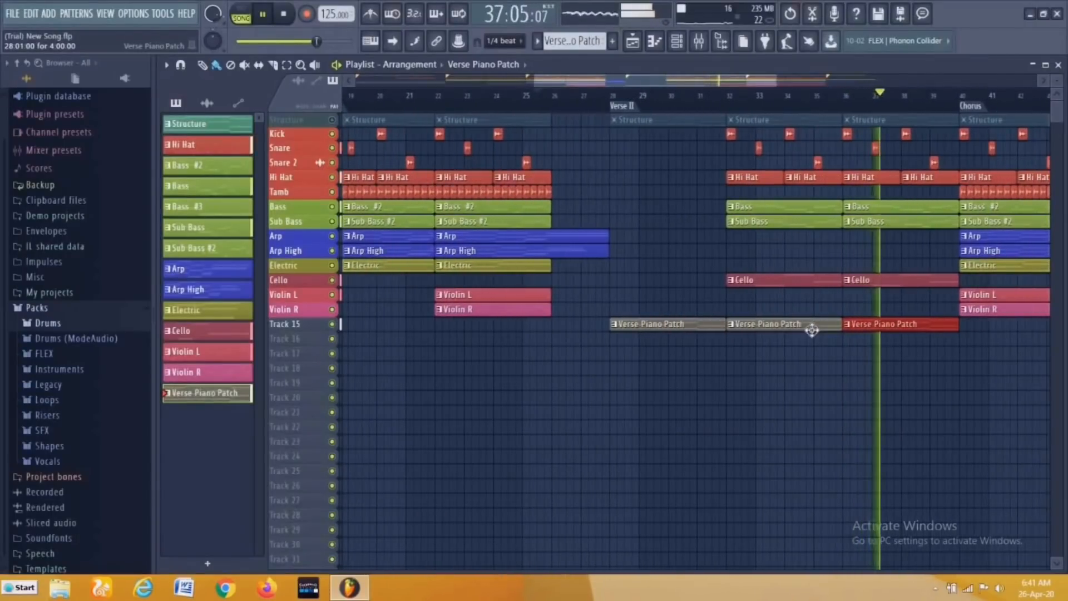
pyautogui.scroll(-4, 812, 330)
pyautogui.scroll(2, 812, 330)
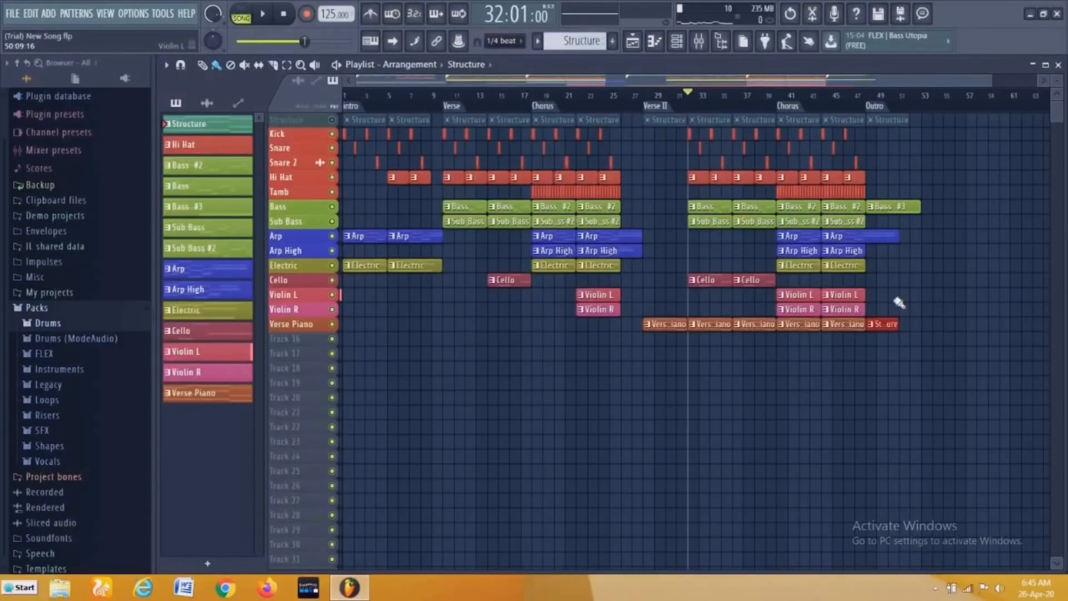
# Create a new orange pattern named Verse Outro
pyautogui.press('F4')
pyautogui.click(743, 48)
pyautogui.click(943, 257)
pyautogui.click(627, 58)
# Copy all FL Keys chords of the Structure pattern and switch to the Verse Outro pattern
pyautogui.press('F6')
pyautogui.click(538, 41)
pyautogui.click(319, 177)
pyautogui.hotkey('ctrl', 'a')
pyautogui.press('F7')
pyautogui.click(538, 41)
pyautogui.click(576, 294)
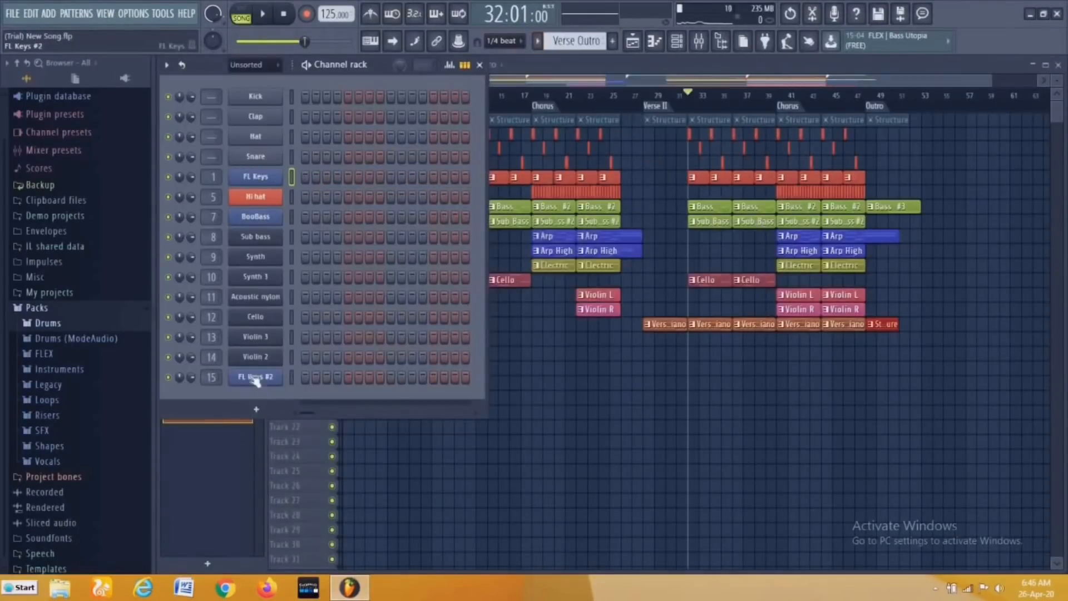
# Paste the copied chords into the FL Keys #2 piano roll of Verse Outro and adjust the pasted notes
pyautogui.rightClick(255, 380)
pyautogui.click(319, 138)
pyautogui.hotkey('ctrl', 'v')
pyautogui.moveTo(599, 179); pyautogui.dragTo(478, 336)
pyautogui.moveTo(594, 320); pyautogui.dragTo(855, 346)
pyautogui.press('F7')
pyautogui.press('F6')
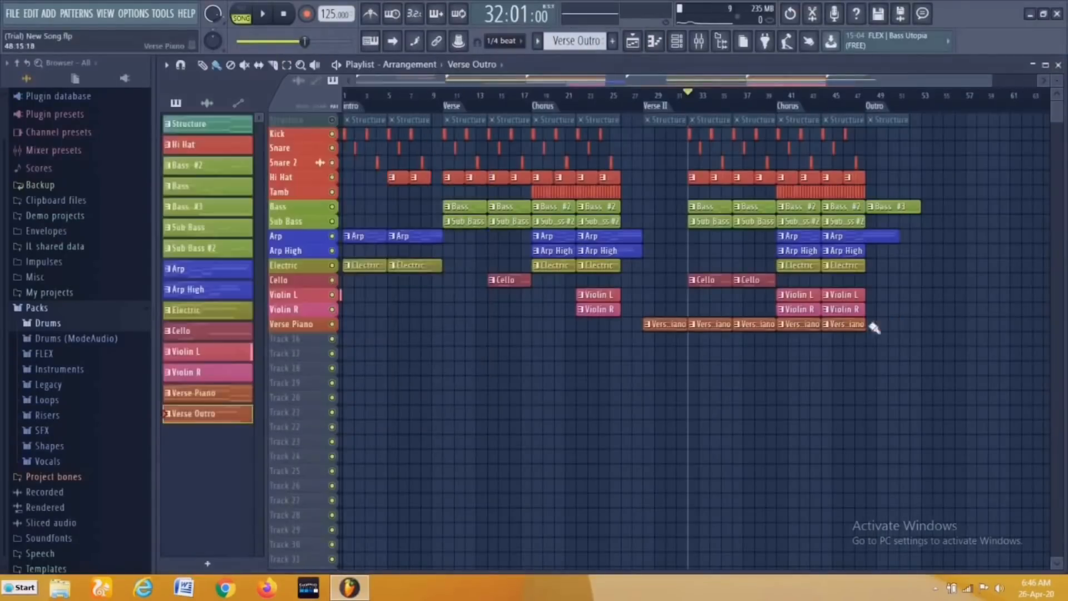
# Place the Verse Outro pattern on the Verse Piano track at bar 48 and play the song from shortly before the Outro
pyautogui.click(876, 326)
pyautogui.scroll(2, 879, 327)
pyautogui.click(801, 101)
pyautogui.press('space')
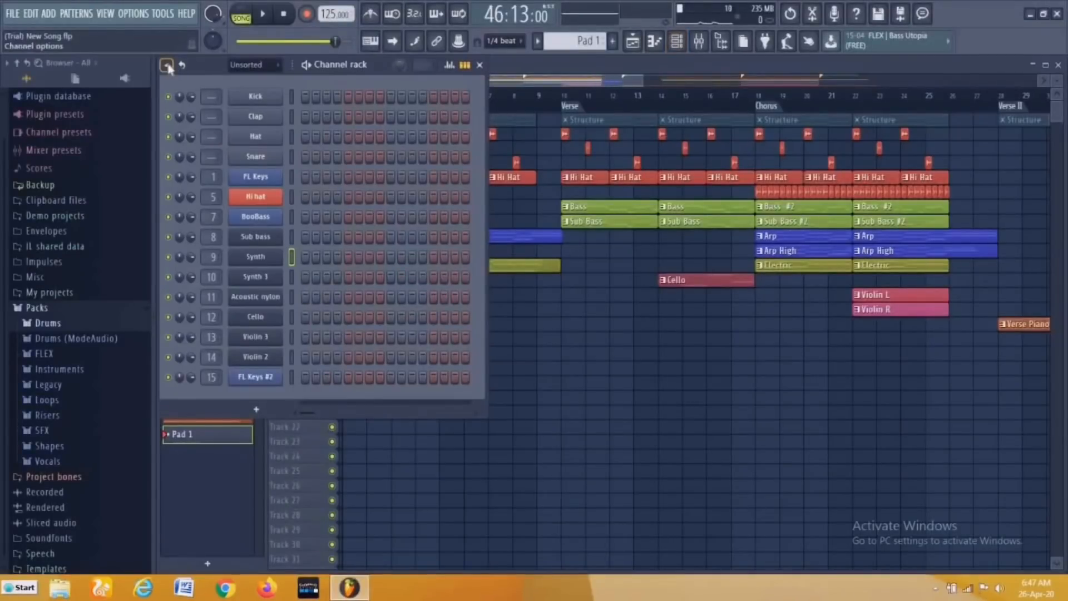
# Set the channel rack to Detached and check how it stacks over the playlist and mixer windows
pyautogui.click(166, 65)
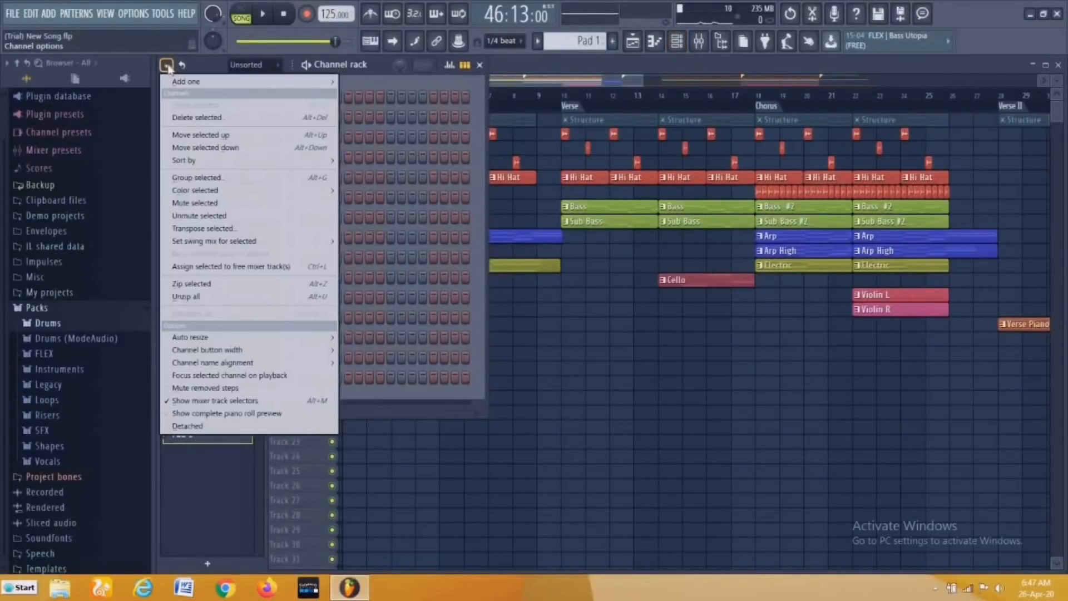
pyautogui.click(246, 425)
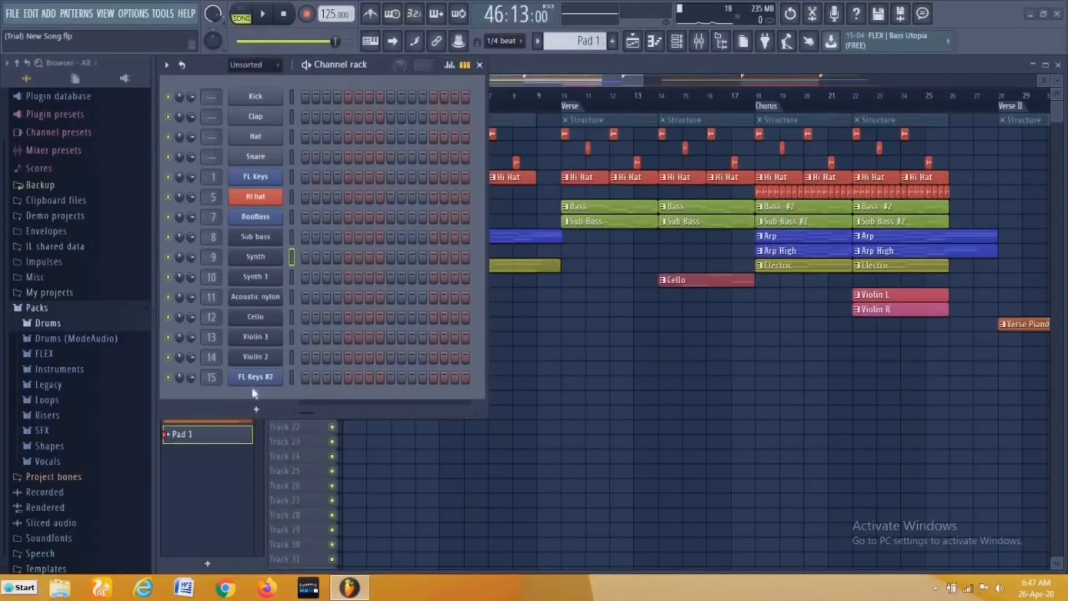
pyautogui.click(635, 43)
pyautogui.click(634, 43)
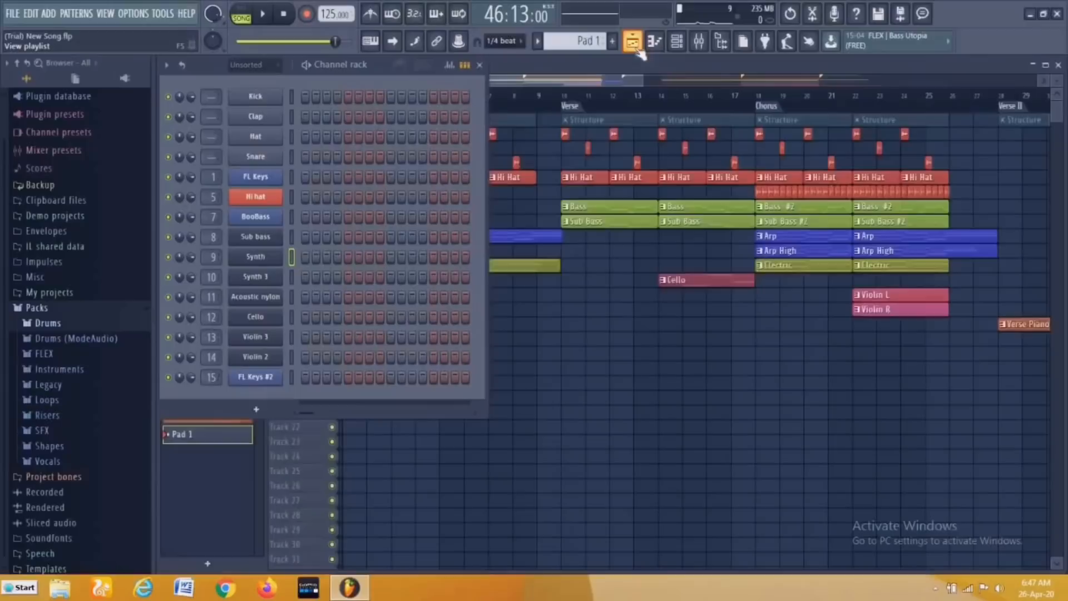
pyautogui.click(167, 66)
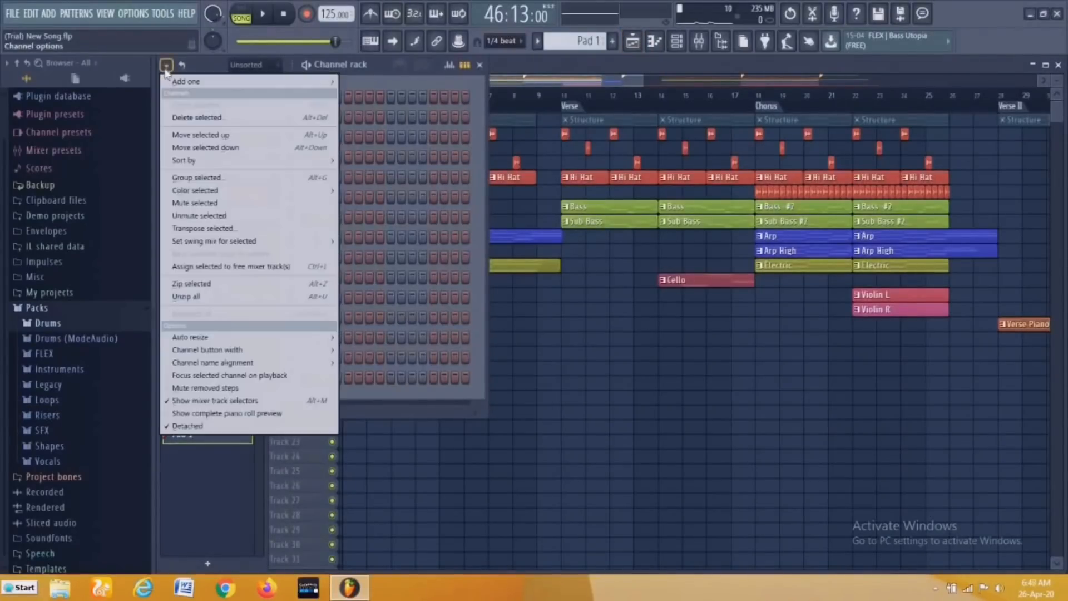
pyautogui.click(381, 385)
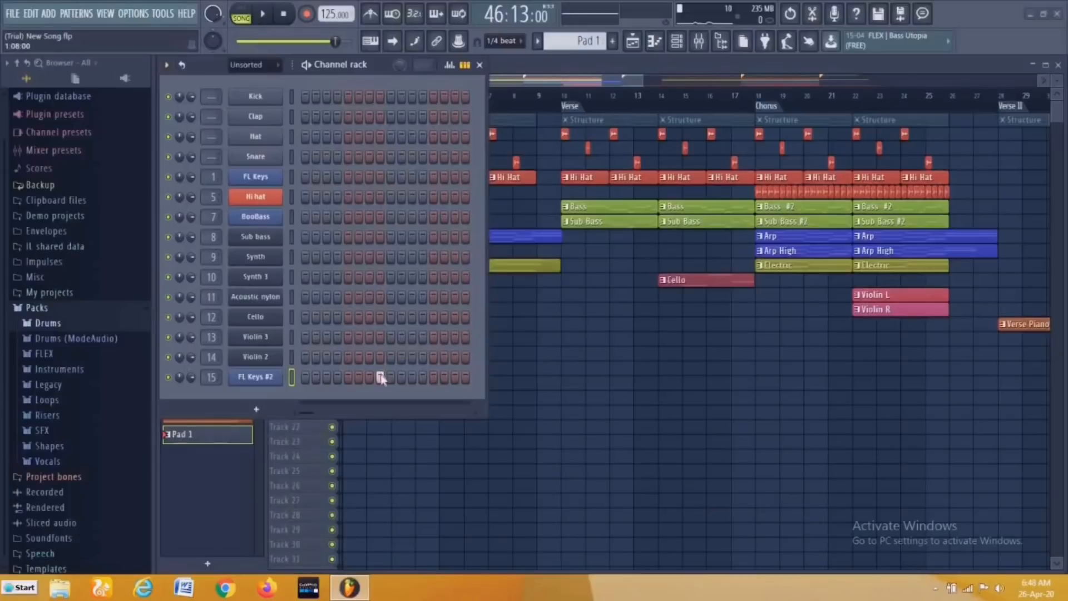
pyautogui.click(677, 43)
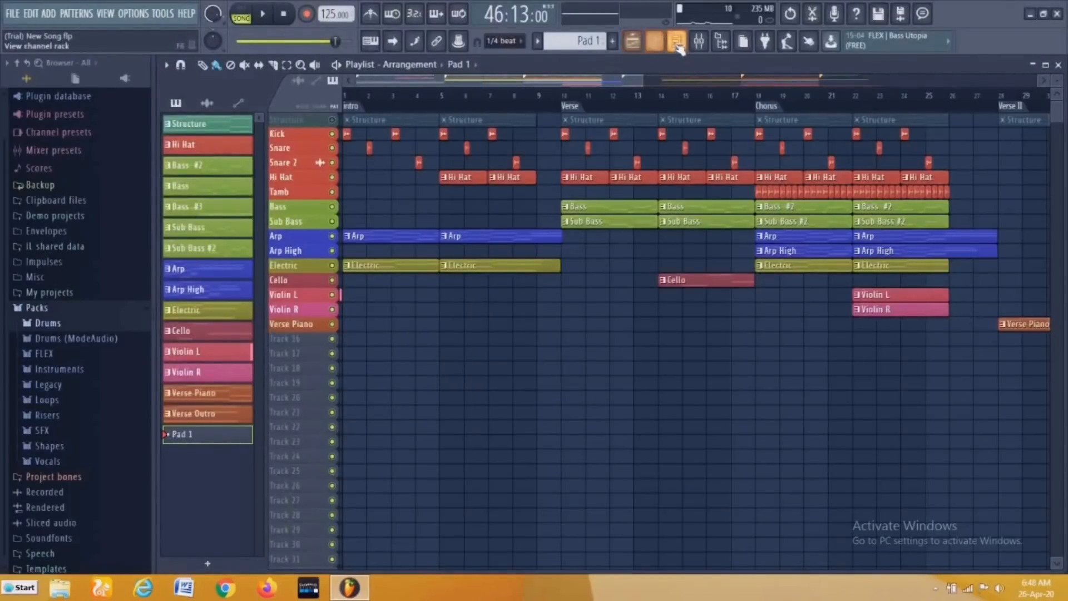
pyautogui.click(678, 44)
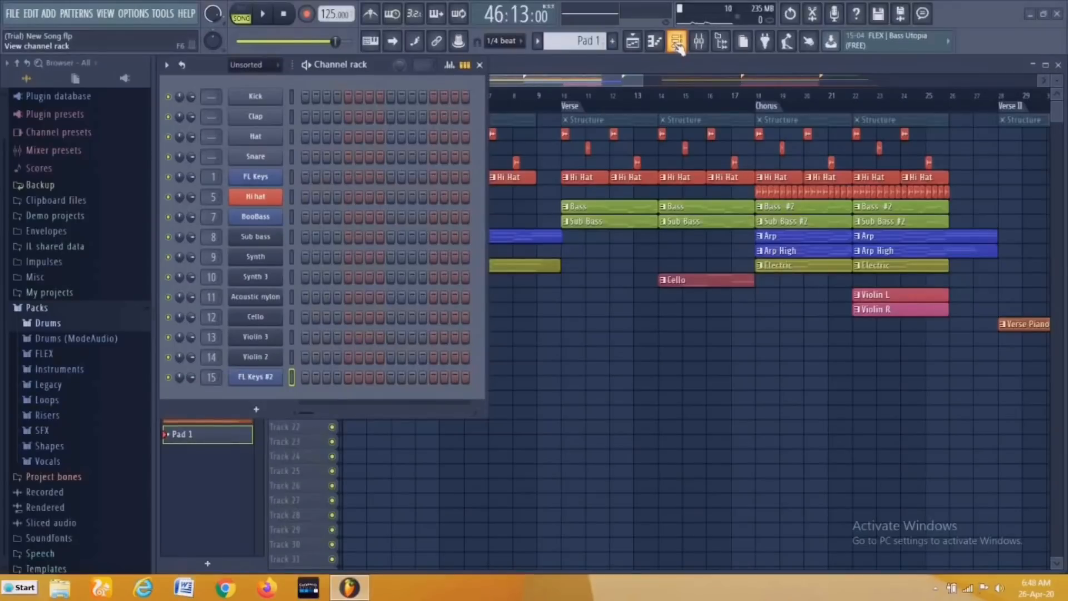
pyautogui.click(700, 43)
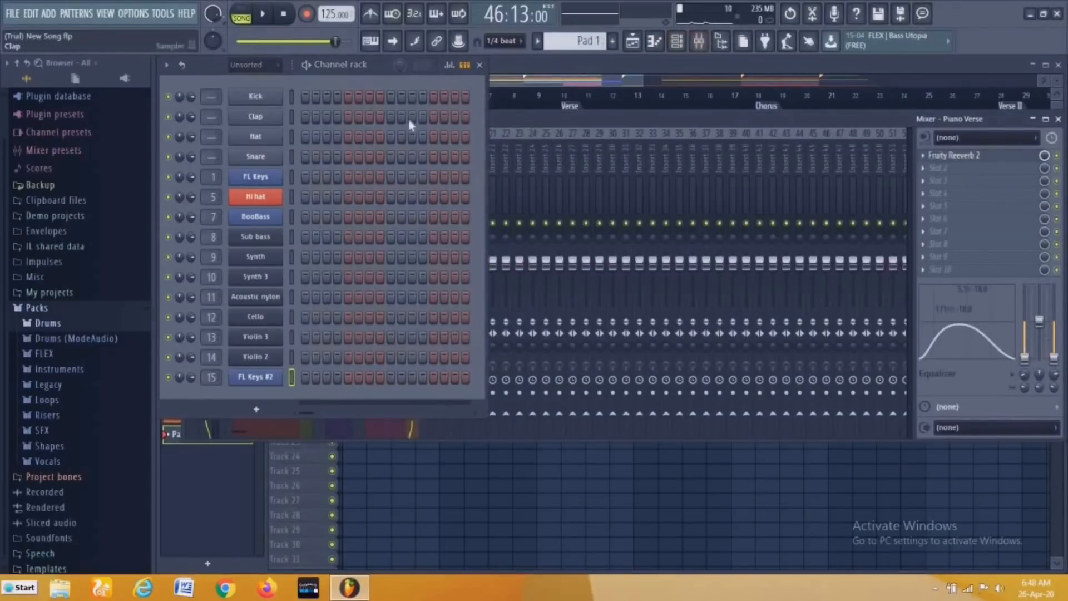
pyautogui.click(701, 43)
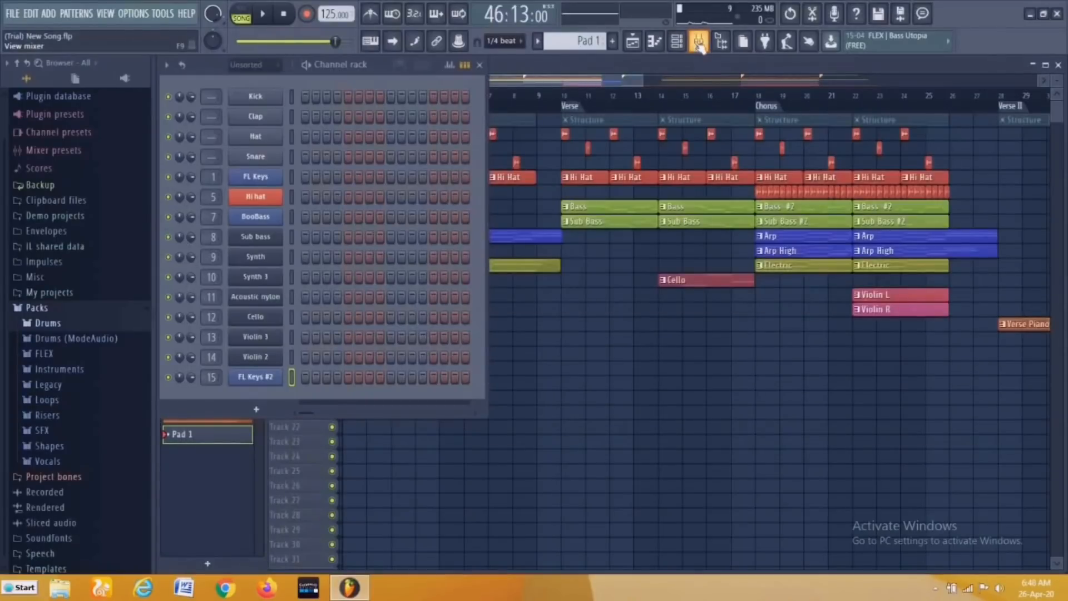
pyautogui.click(166, 65)
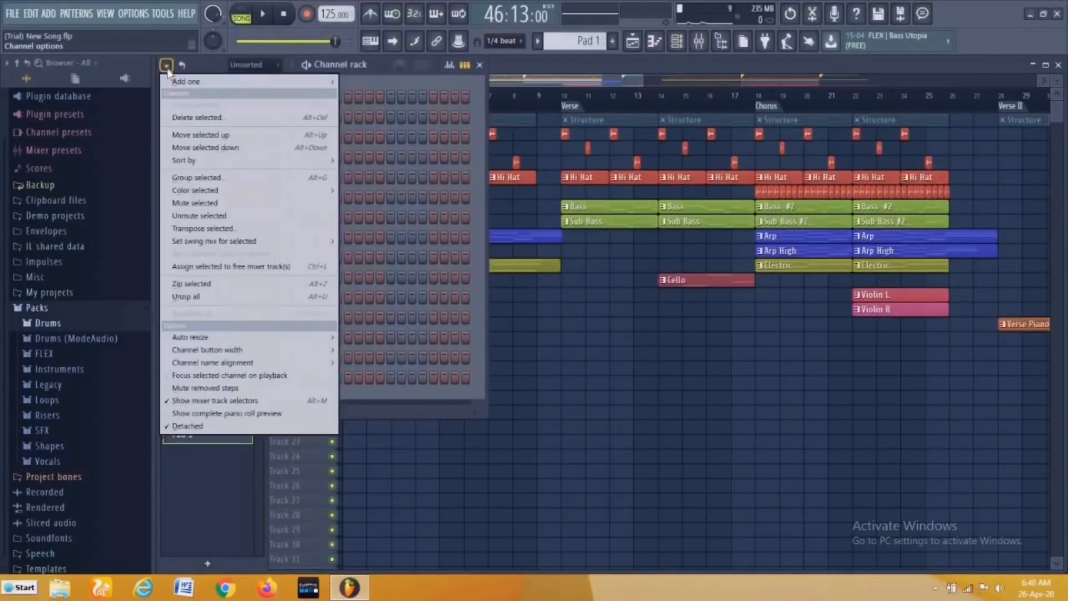
pyautogui.click(538, 42)
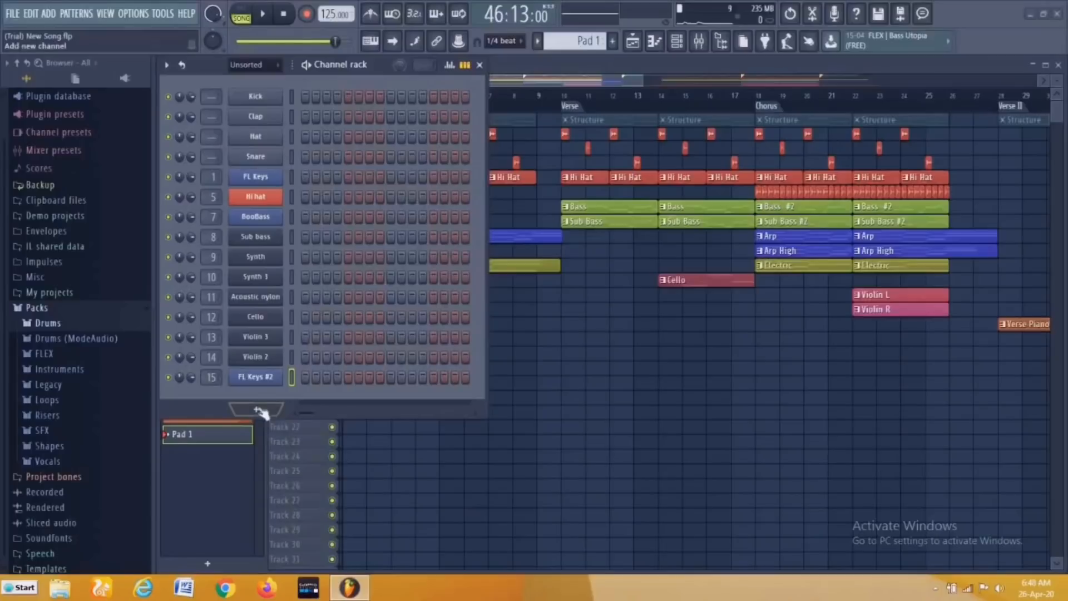
# Add a Sytrus channel to the channel rack, load its Atmosphere pad preset, and close the synth window
pyautogui.click(258, 410)
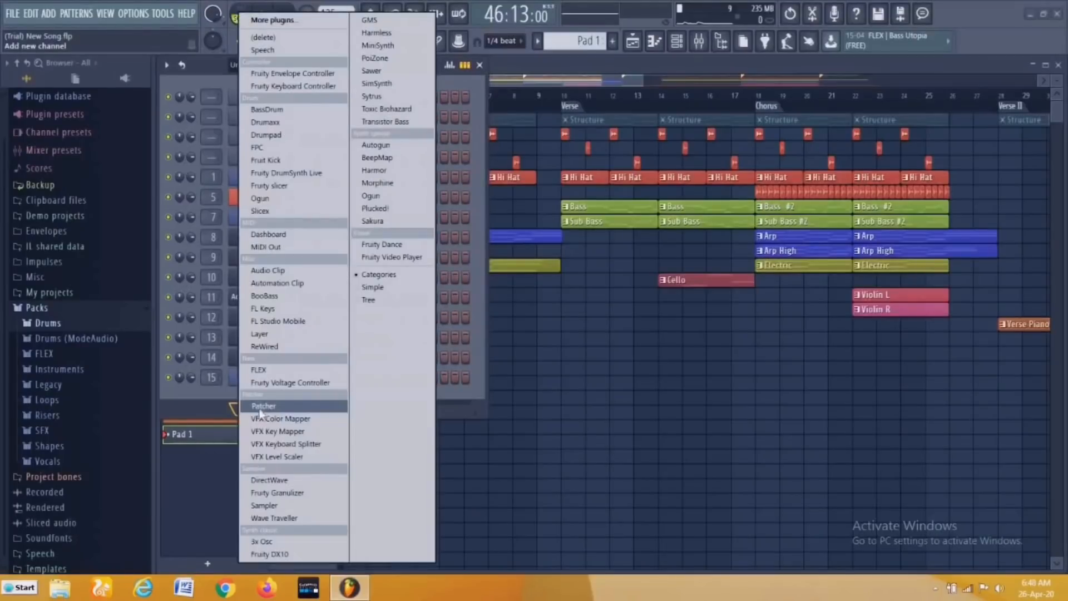
pyautogui.click(380, 96)
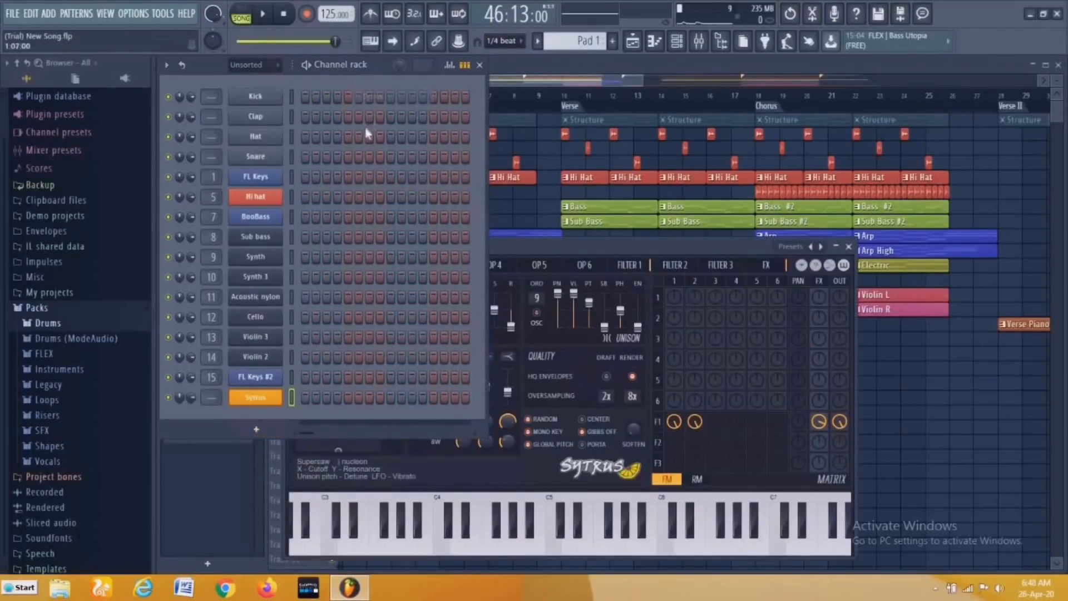
pyautogui.click(791, 247)
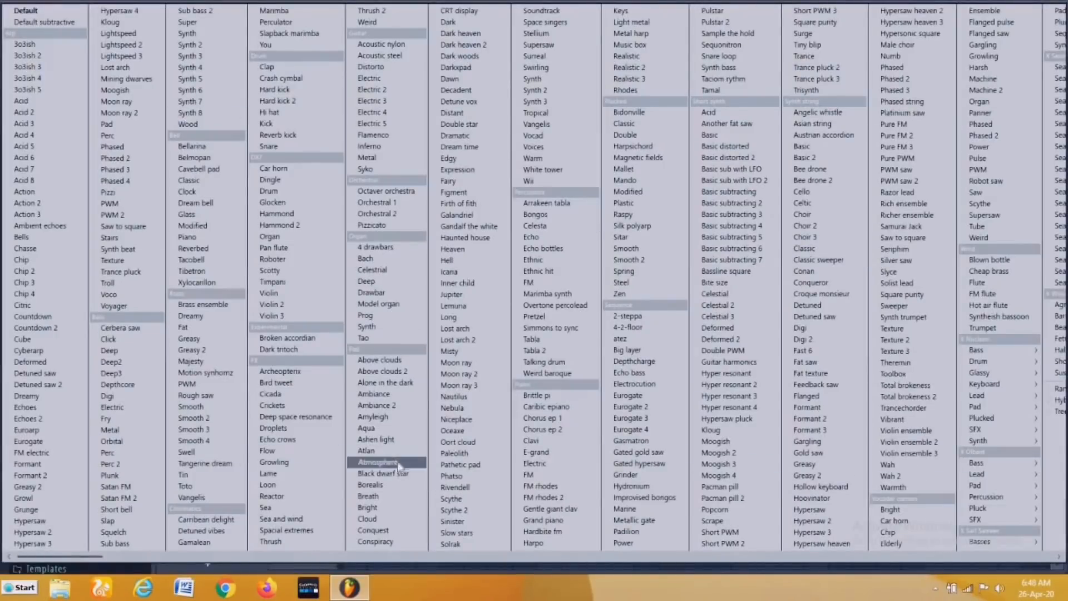
pyautogui.click(387, 451)
pyautogui.click(849, 246)
# Open the FL Keys chords of the Structure pattern in the piano roll
pyautogui.click(538, 43)
pyautogui.click(560, 59)
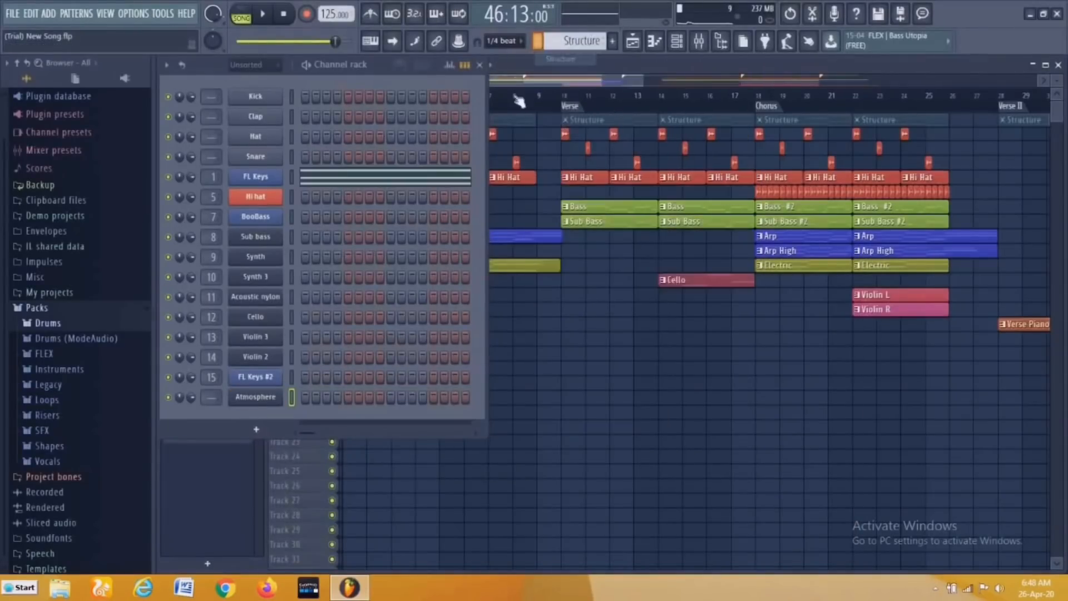
pyautogui.click(337, 178)
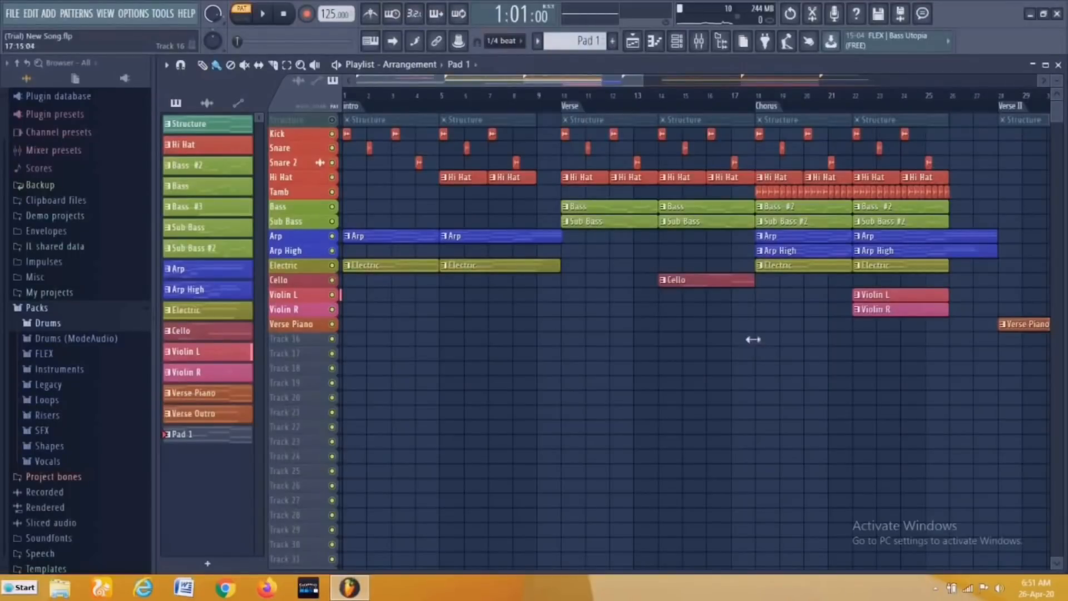
# Place the Pad 1 pattern on Track 16 at the start of the first Chorus and balance the Pad 1 mixer fader during playback
pyautogui.click(771, 339)
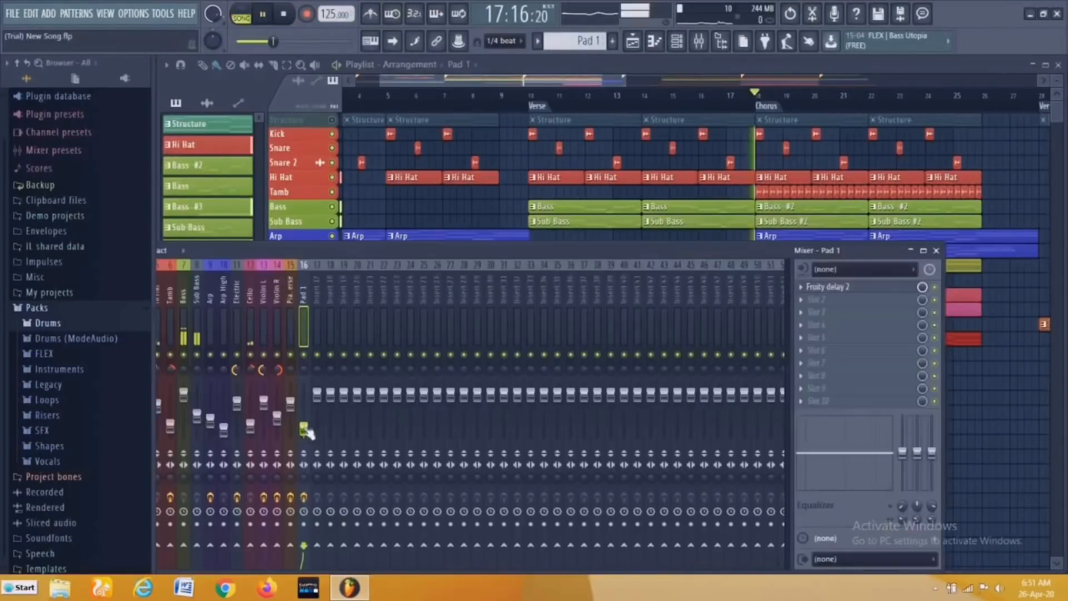
pyautogui.moveTo(306, 432); pyautogui.dragTo(304, 427)
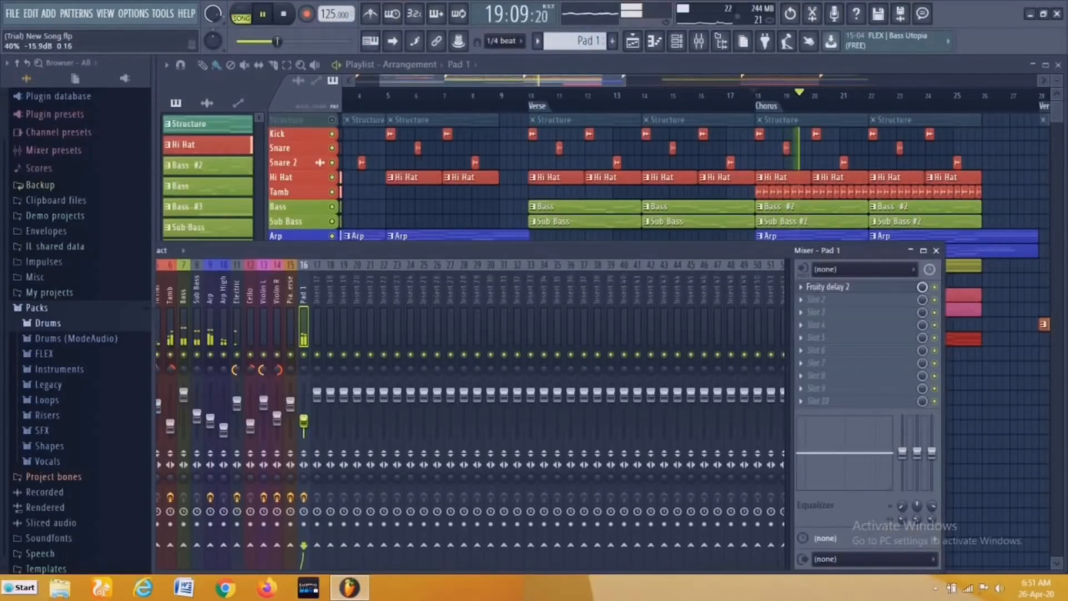
pyautogui.moveTo(304, 421); pyautogui.dragTo(304, 425)
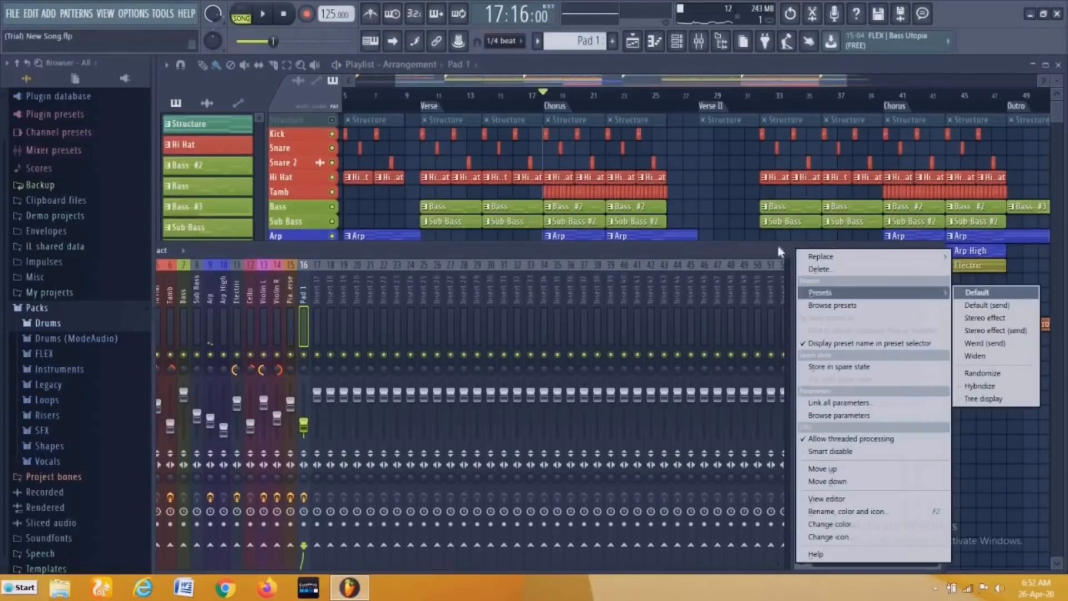
# Replace Fruity delay 2 on the Pad 1 mixer track with Fruity Reeverb 2 and set its wet level to 59% during playback
pyautogui.click(811, 297)
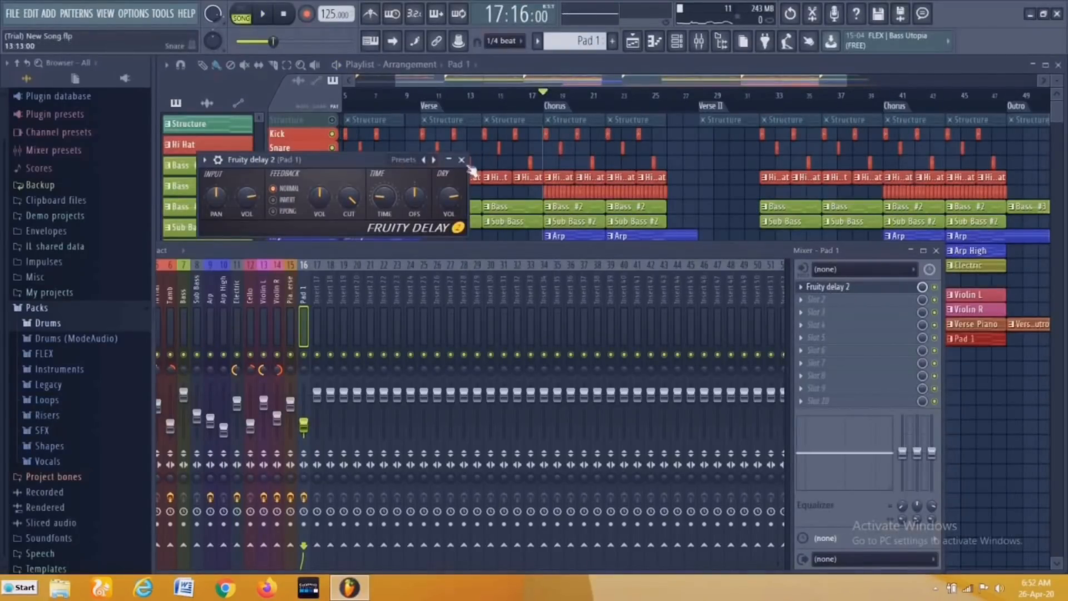
pyautogui.click(462, 160)
pyautogui.click(801, 289)
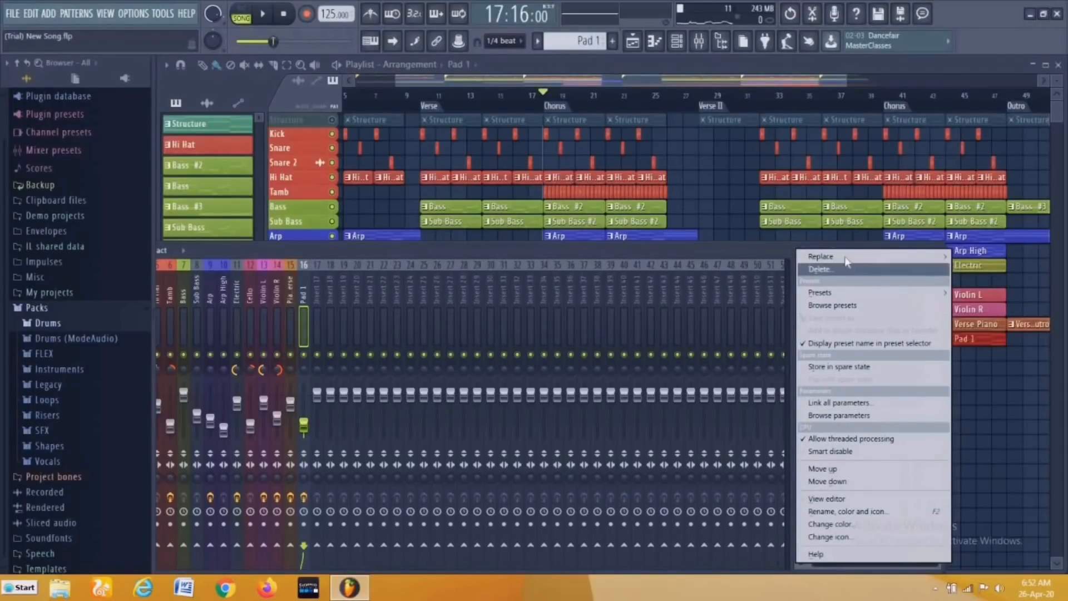
pyautogui.moveTo(846, 262)
pyautogui.click(612, 184)
pyautogui.press('space')
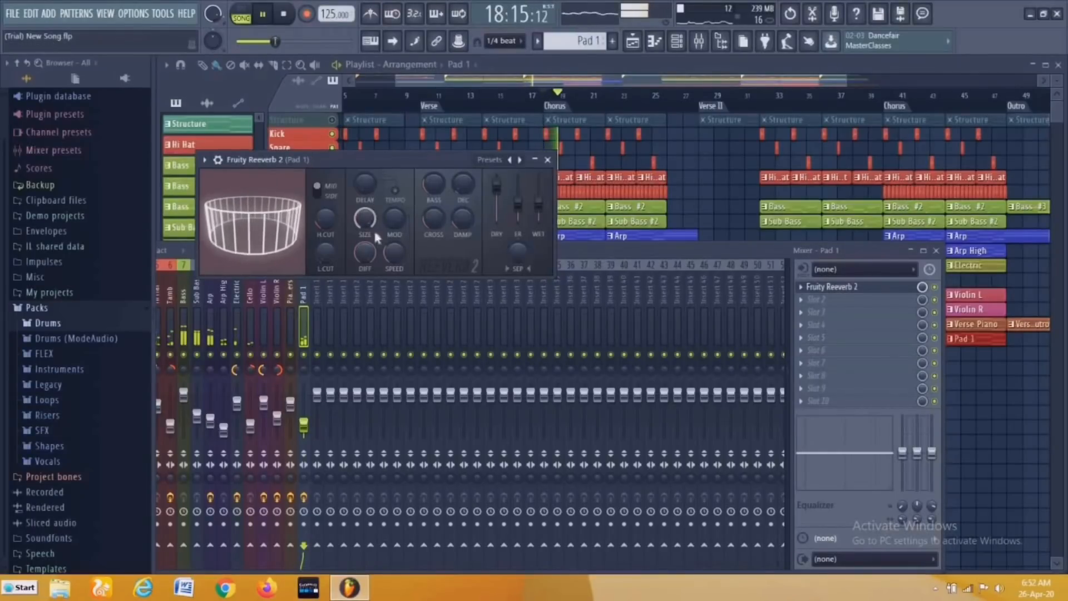
pyautogui.moveTo(538, 206); pyautogui.dragTo(539, 199)
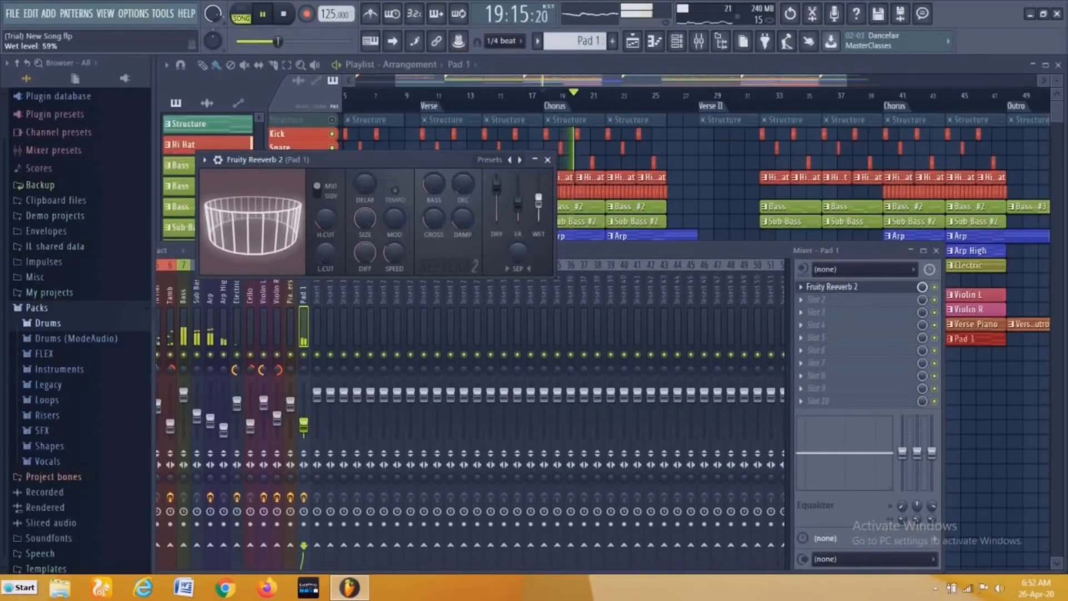
pyautogui.click(548, 160)
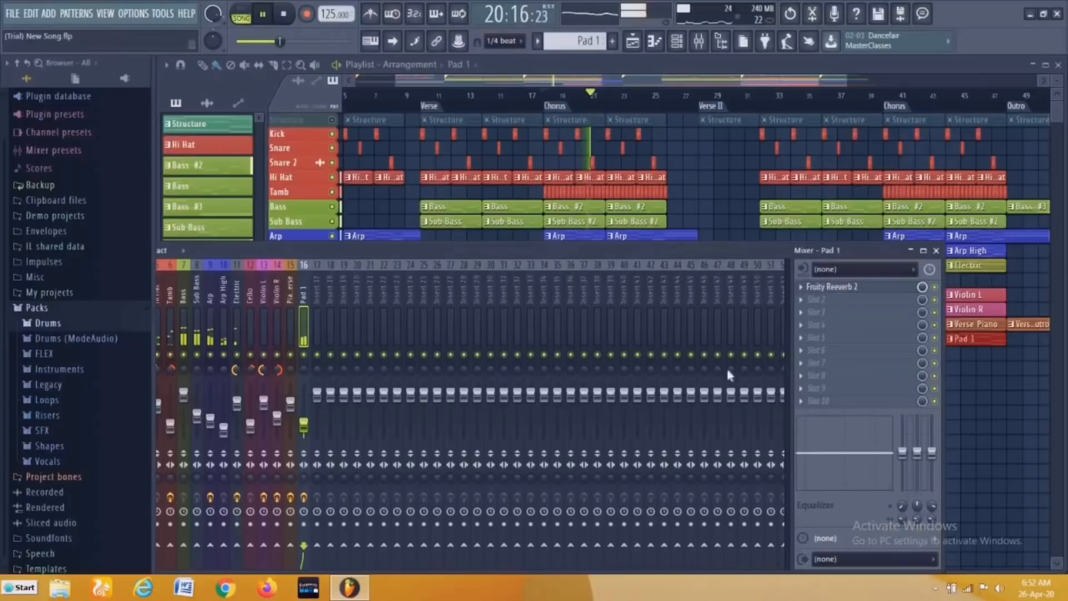
# Close the mixer and create a new pattern named Pad 2
pyautogui.click(936, 251)
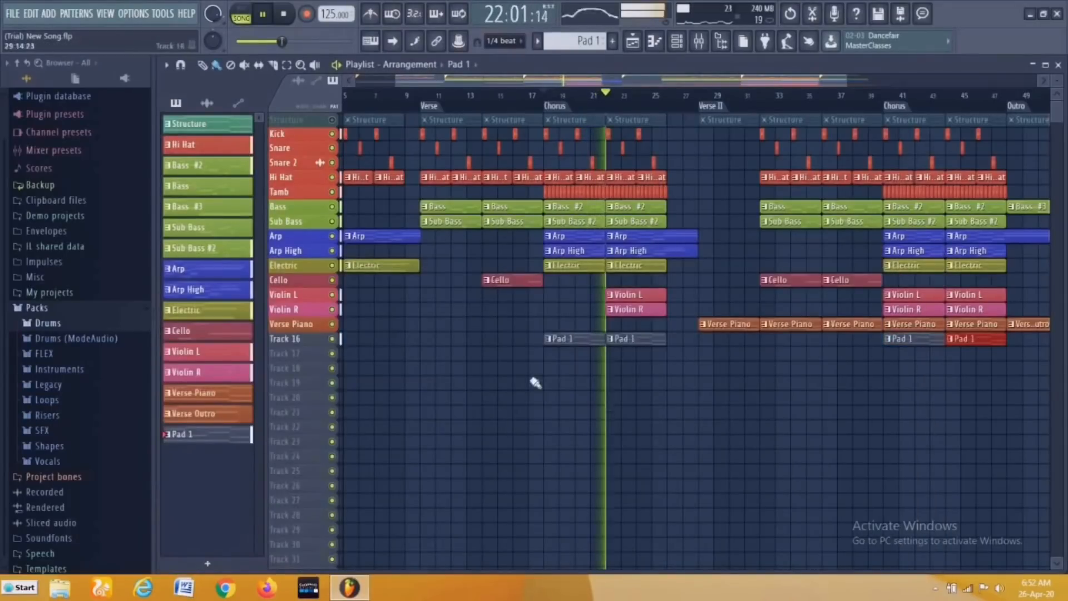
pyautogui.click(700, 40)
pyautogui.click(699, 41)
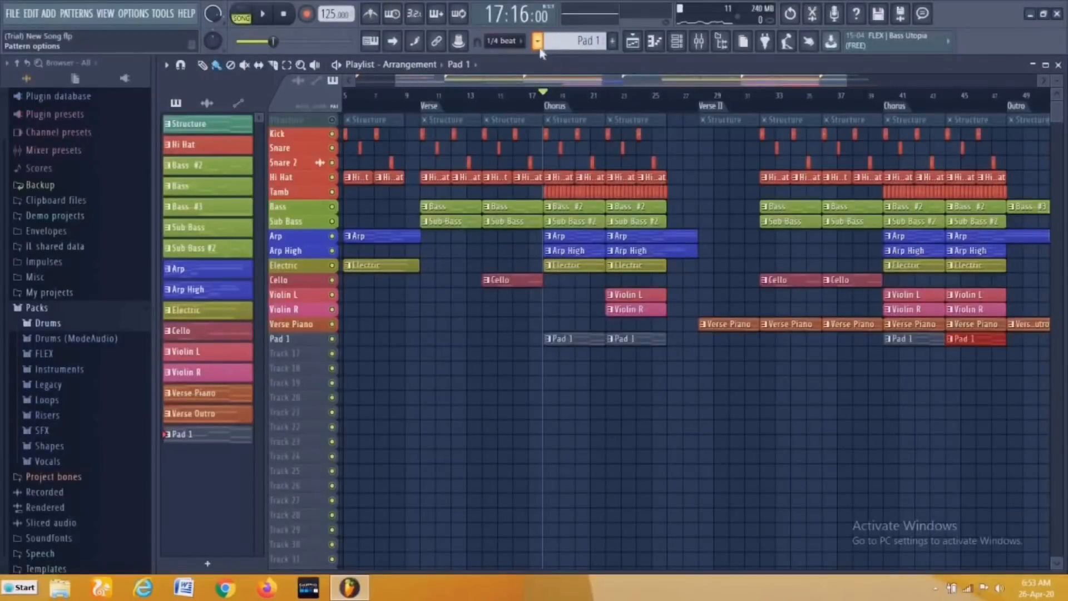
pyautogui.click(537, 40)
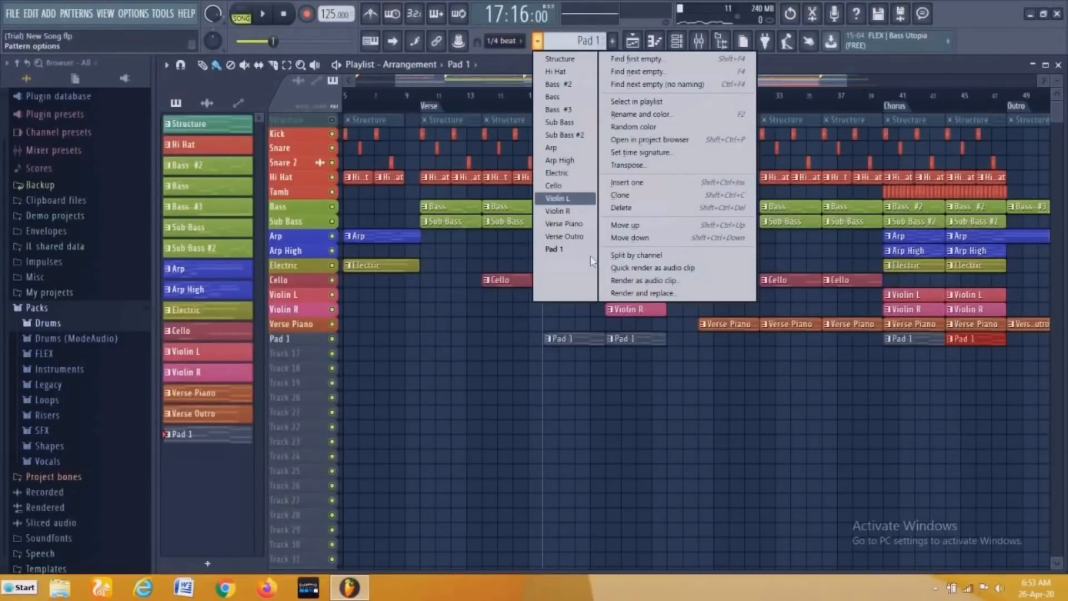
pyautogui.click(616, 40)
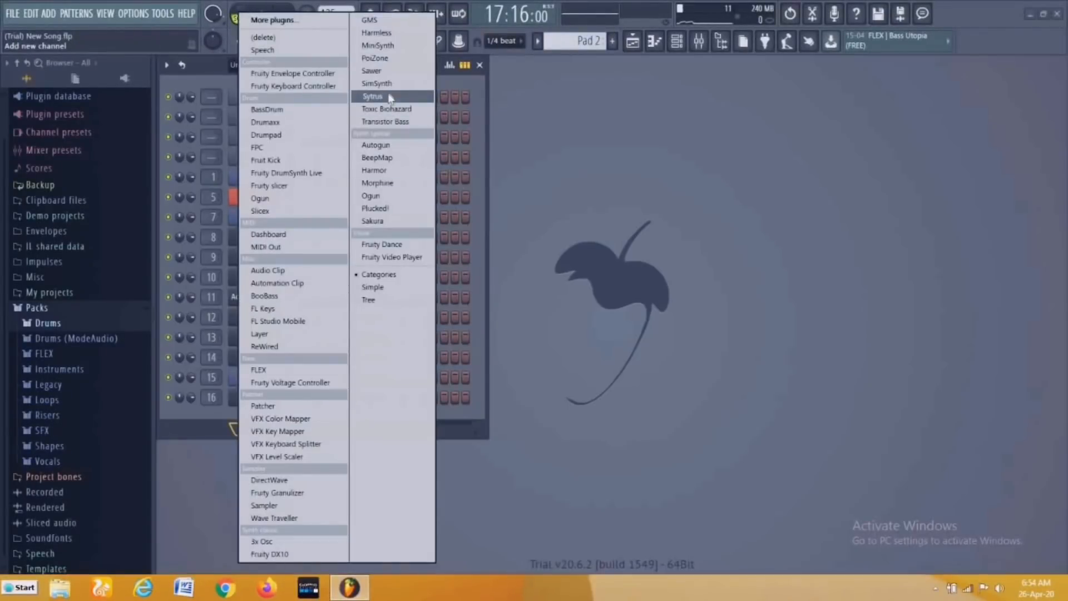
# Add a Sytrus channel routed to mixer track 17, load its Pad Atlantis preset, and close the synth window
pyautogui.click(426, 301)
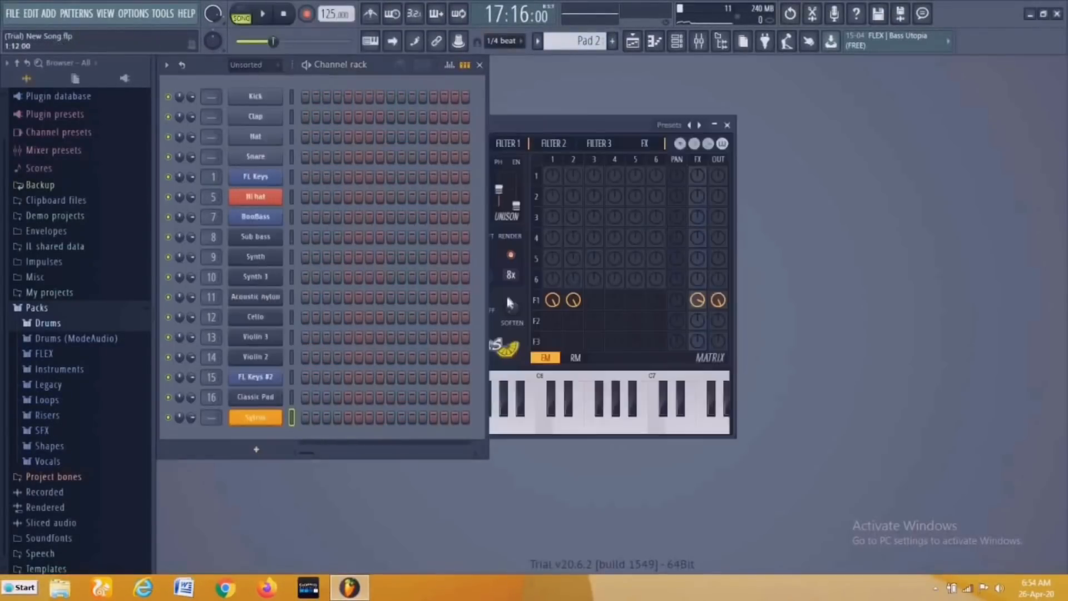
pyautogui.moveTo(211, 417); pyautogui.dragTo(211, 390)
pyautogui.moveTo(584, 125); pyautogui.dragTo(734, 193)
pyautogui.click(812, 193)
pyautogui.moveTo(996, 487)
pyautogui.click(912, 481)
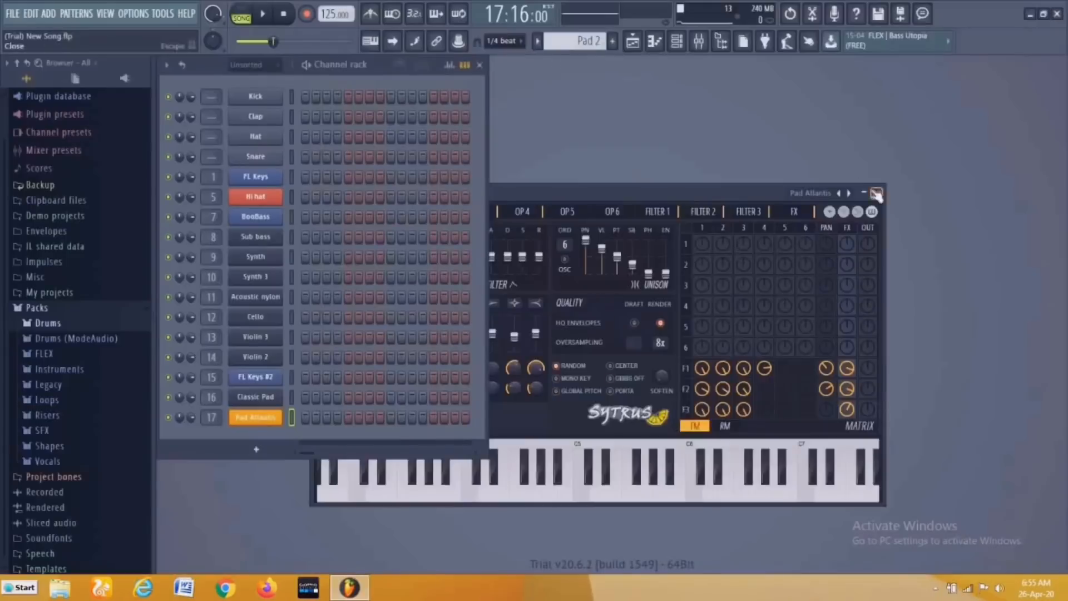
pyautogui.click(877, 194)
# Copy the Classic Pad chords of the Pad 1 pattern into the Pad 2 pattern's new Sytrus channel
pyautogui.click(537, 41)
pyautogui.click(552, 248)
pyautogui.click(385, 397)
pyautogui.moveTo(800, 186); pyautogui.dragTo(208, 473)
pyautogui.click(480, 65)
pyautogui.click(537, 42)
pyautogui.click(553, 262)
pyautogui.click(1056, 66)
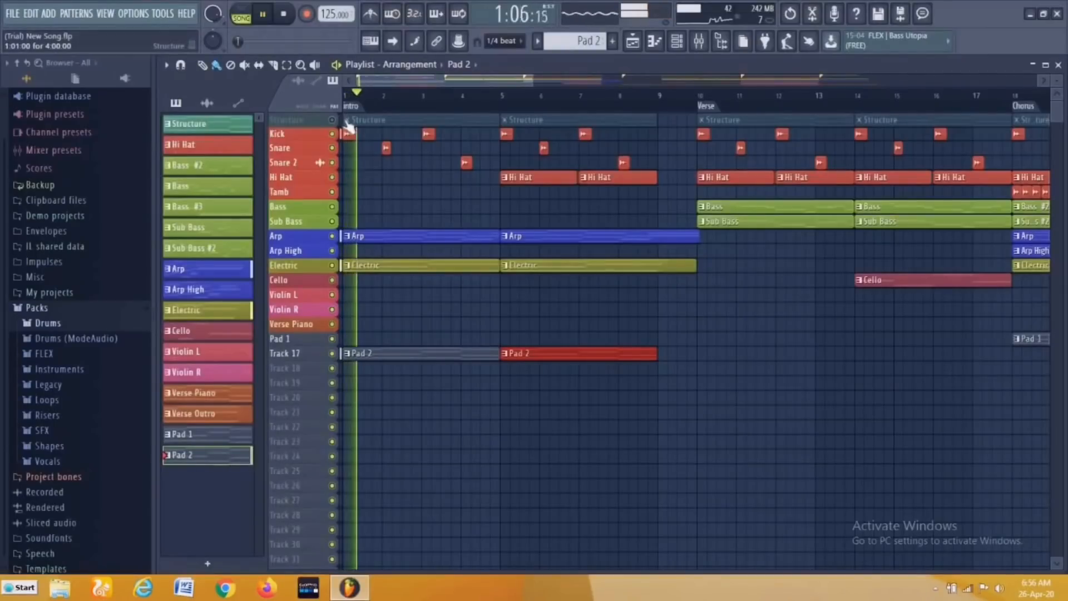
# Lower the Insert 17 mixer fader to 34% during playback and close the mixer
pyautogui.click(699, 41)
pyautogui.moveTo(317, 410); pyautogui.dragTo(317, 424)
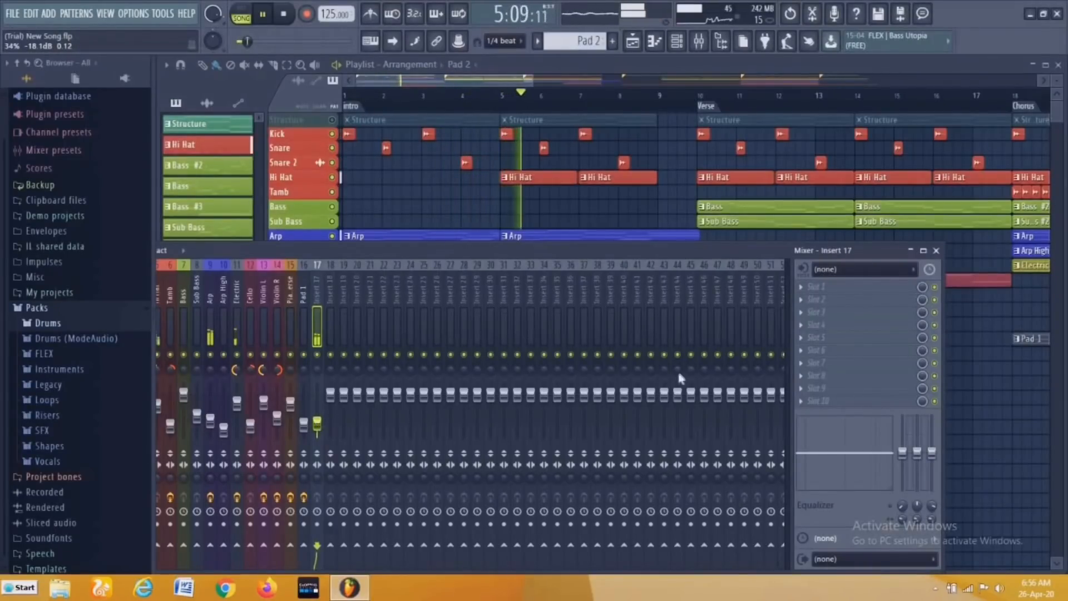
pyautogui.click(937, 252)
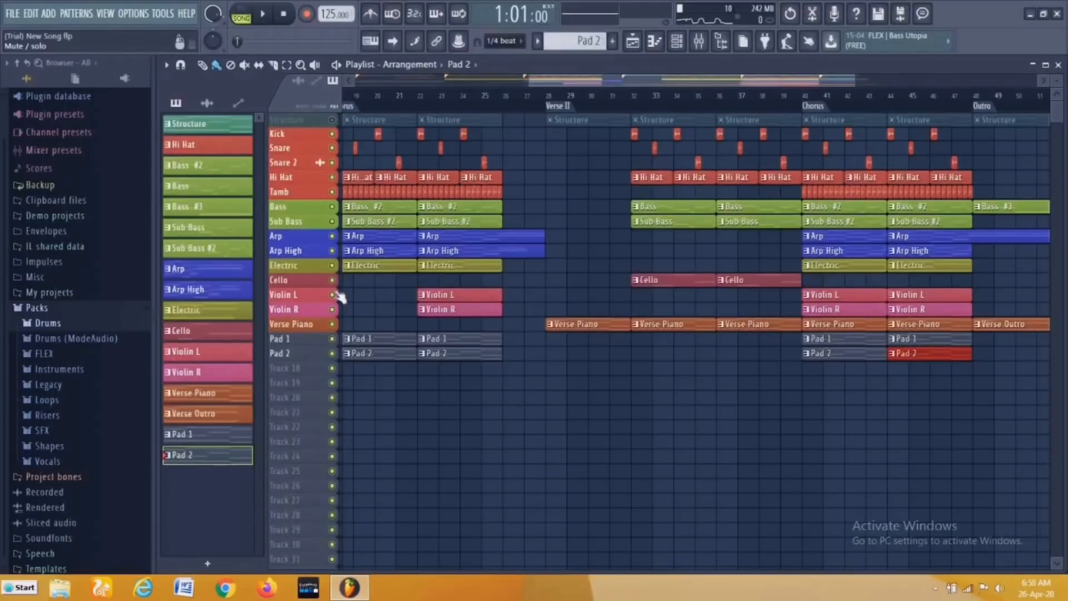
# Create a Pad Verse pattern, copy the existing pad chords, and route an added Sytrus channel to mixer track 18
pyautogui.click(612, 41)
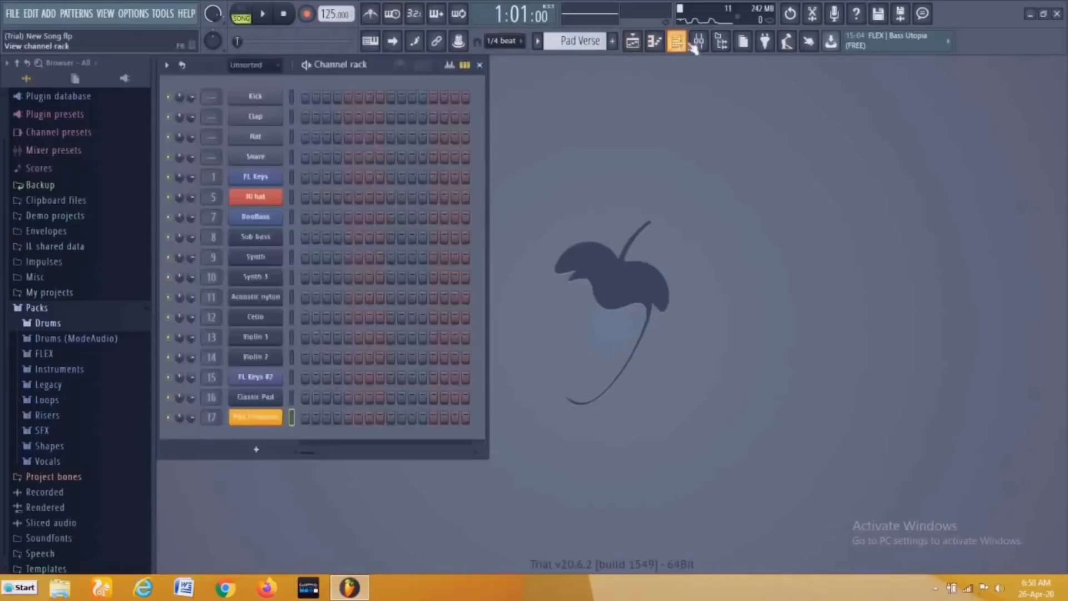
pyautogui.click(256, 437)
pyautogui.scroll(1, 580, 41)
pyautogui.click(334, 416)
pyautogui.hotkey('ctrl', 'a')
pyautogui.click(1059, 63)
pyautogui.scroll(-1, 579, 41)
pyautogui.moveTo(213, 438); pyautogui.dragTo(213, 389)
# Paste the copied chords into the new Sytrus channel's piano roll and reposition the selected notes
pyautogui.rightClick(256, 437)
pyautogui.click(309, 384)
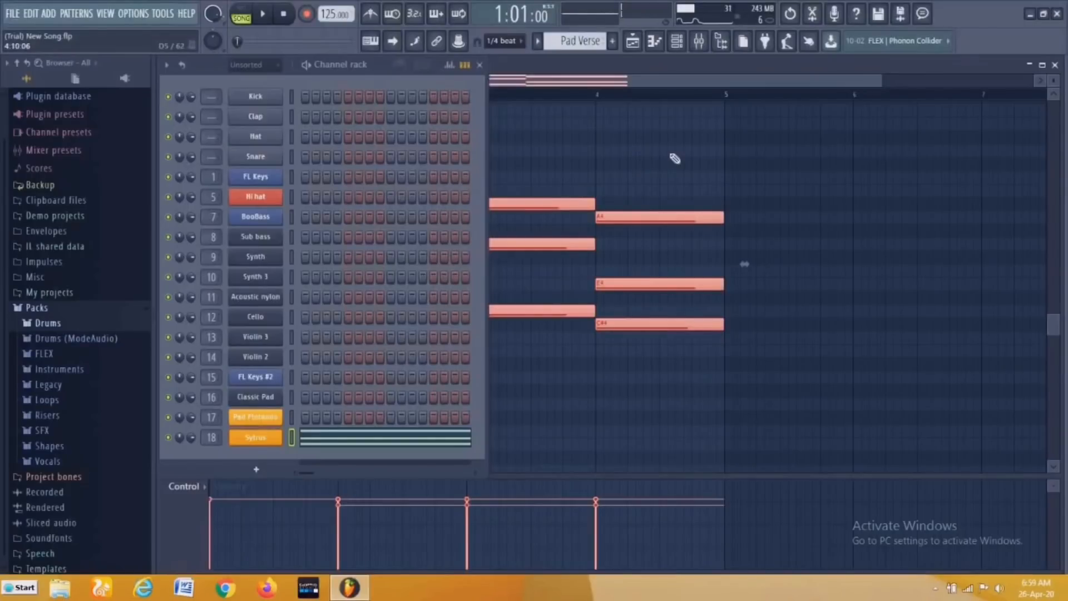
pyautogui.moveTo(672, 118); pyautogui.dragTo(118, 419)
pyautogui.moveTo(637, 359); pyautogui.dragTo(607, 417)
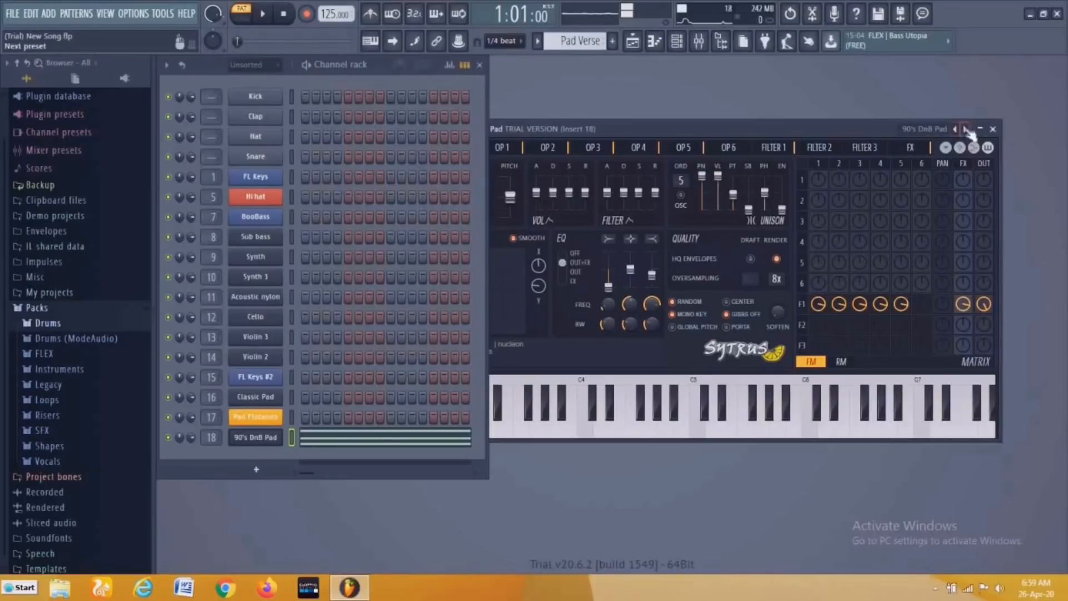
# Audition successive Sytrus presets with the pattern playing and load the Amyleigh preset
pyautogui.click(965, 129)
pyautogui.press('space')
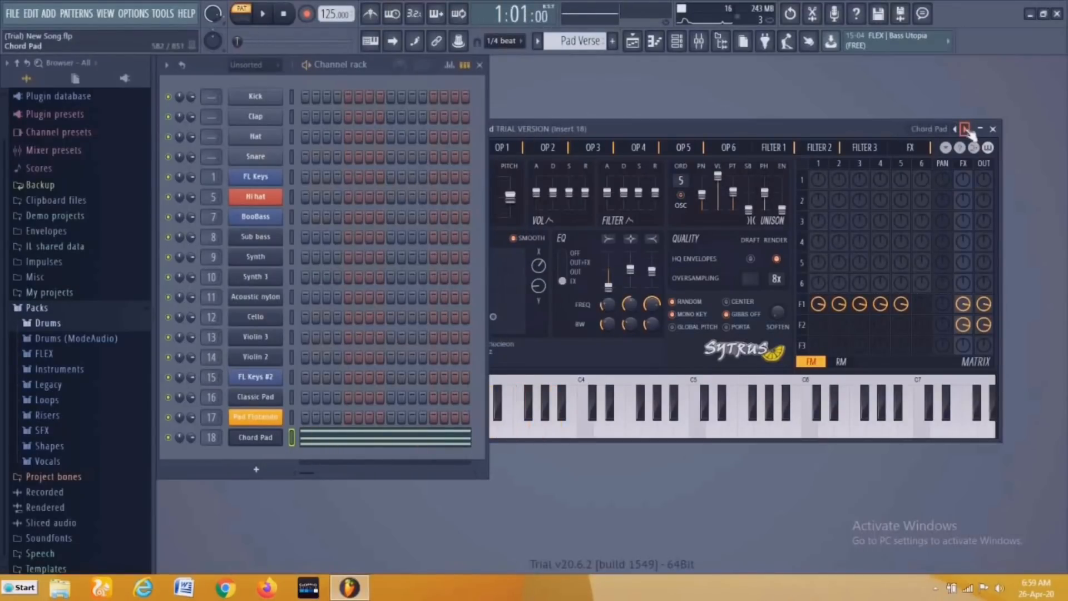
pyautogui.click(965, 128)
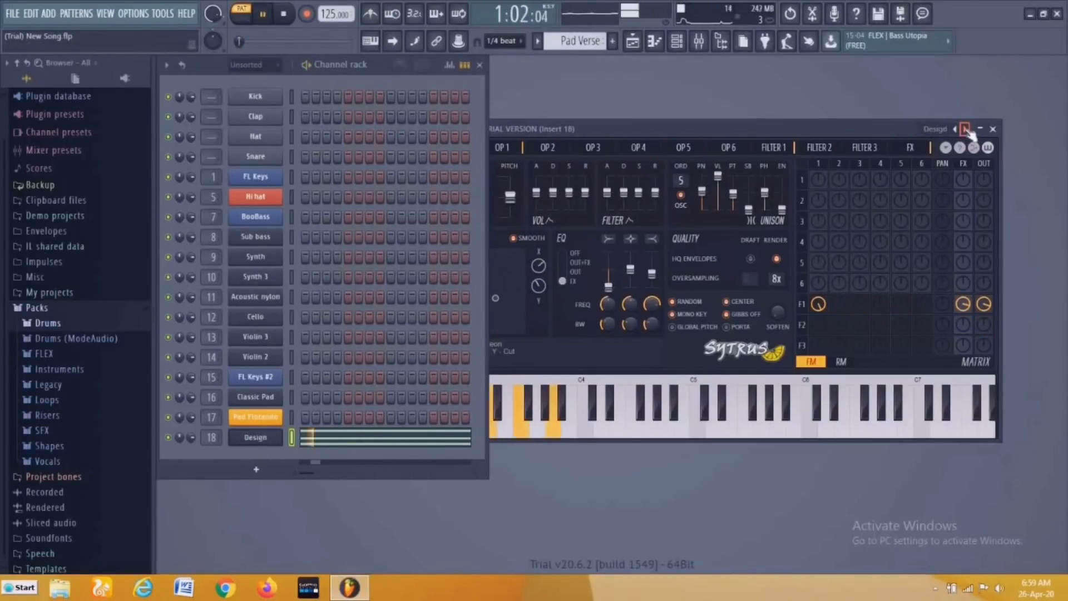
pyautogui.click(965, 129)
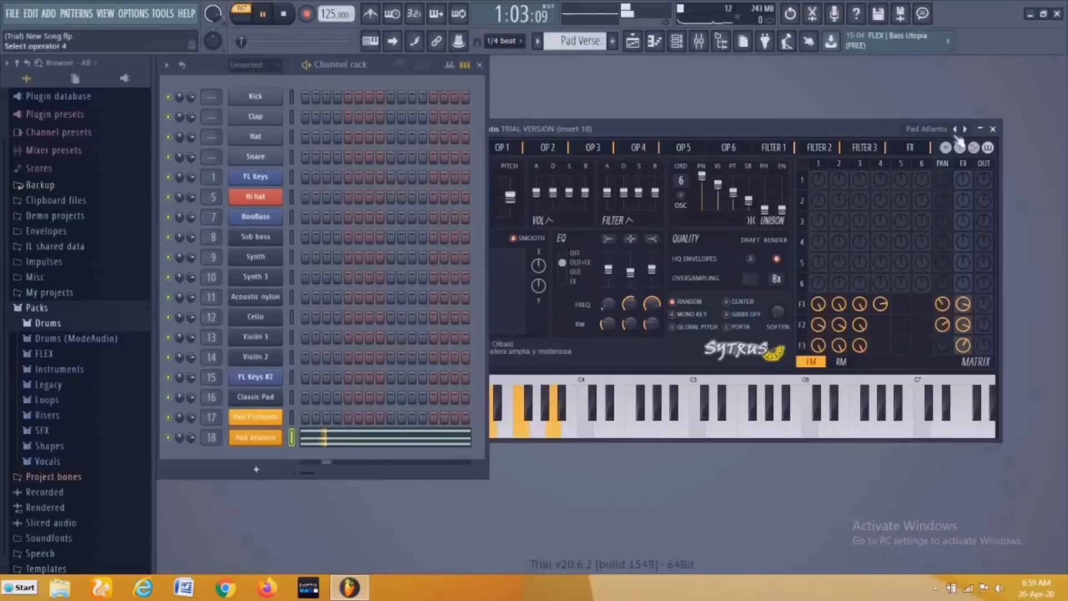
pyautogui.click(966, 129)
pyautogui.click(965, 129)
pyautogui.click(966, 129)
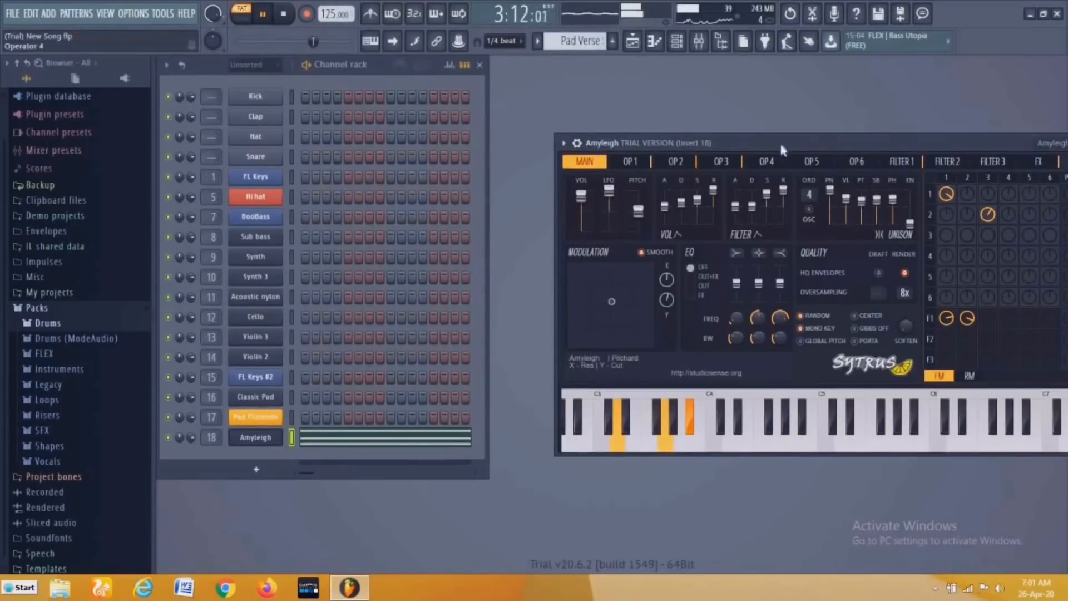
# Set the Amyleigh preset's volume sustain to 66% during playback, stop playback, and close the synth window
pyautogui.moveTo(781, 145); pyautogui.dragTo(677, 148)
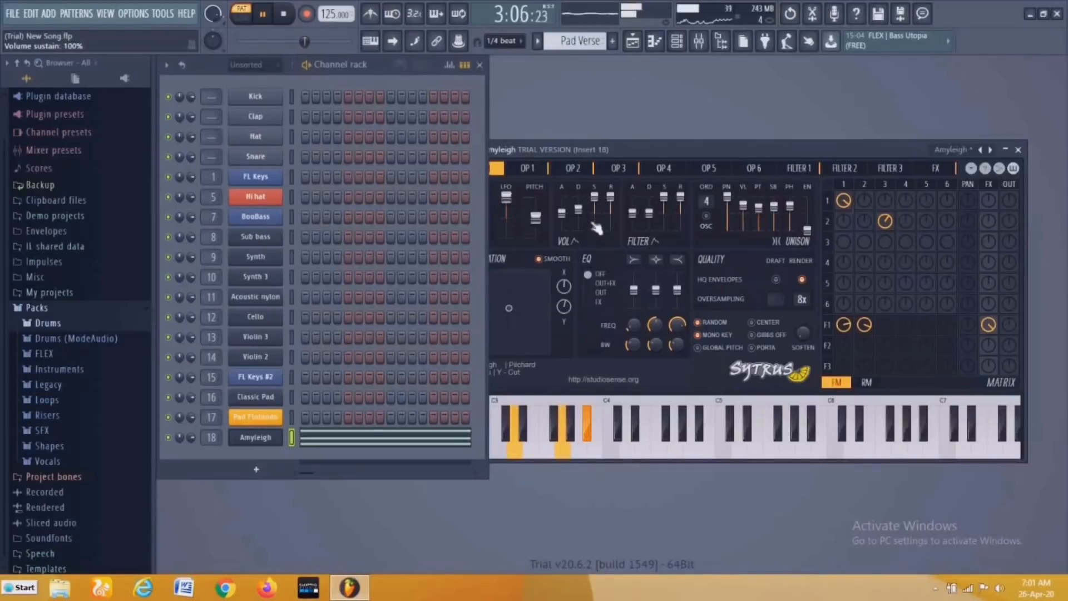
pyautogui.moveTo(595, 196); pyautogui.dragTo(595, 199)
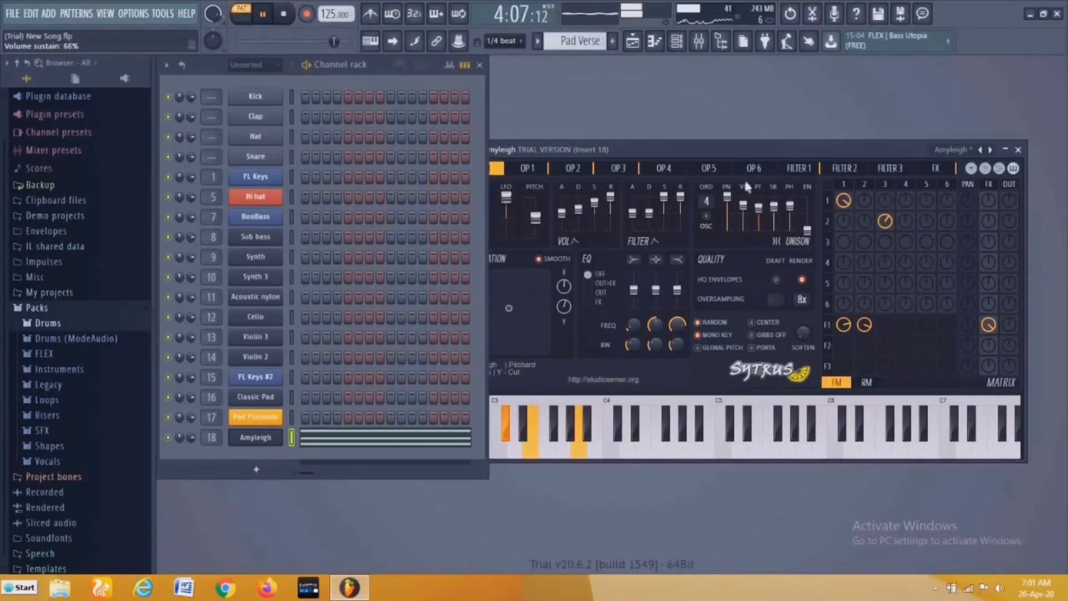
pyautogui.press('space')
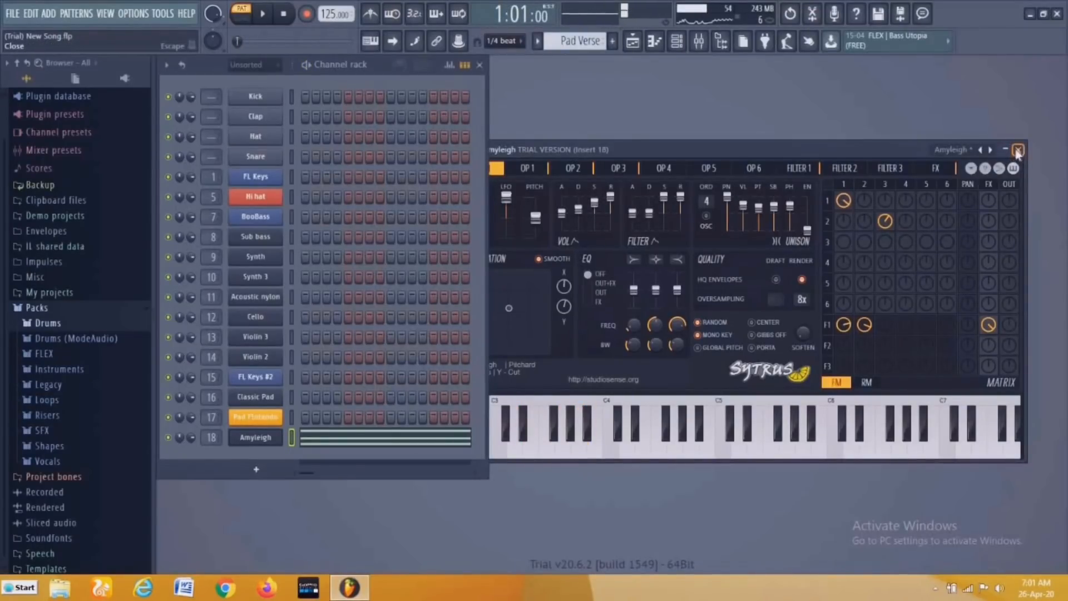
pyautogui.click(1018, 151)
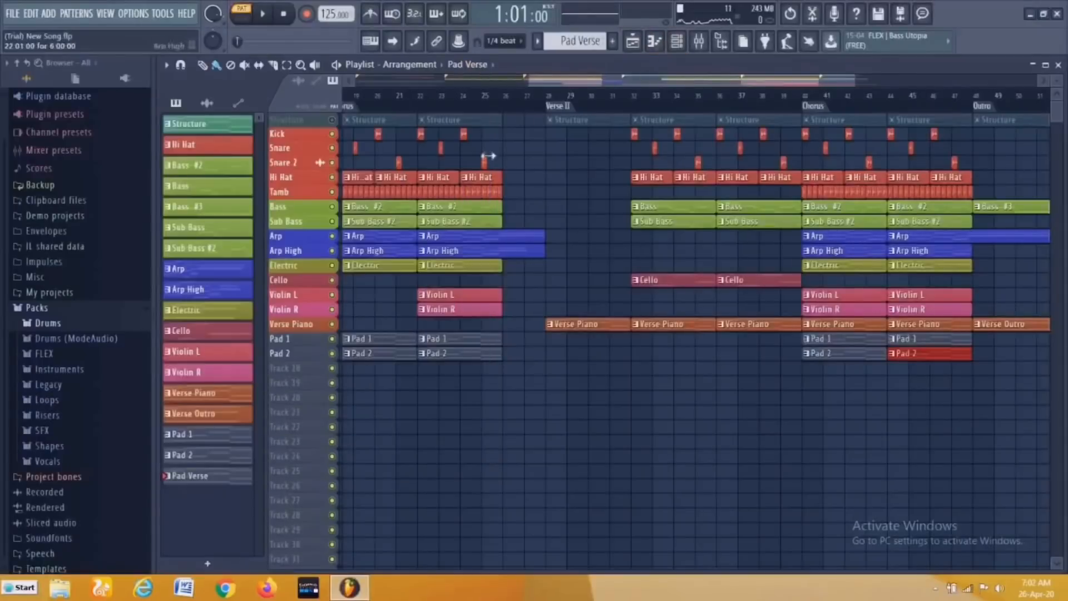
# Place the Pad Verse pattern on Track 18 at the start of the first Verse and duplicate it right after
pyautogui.click(358, 372)
pyautogui.moveTo(358, 376); pyautogui.dragTo(554, 375)
pyautogui.hotkey('ctrl', 'b')
# Rename playlist Track 18 as Pad 3
pyautogui.rightClick(305, 369)
pyautogui.click(334, 272)
pyautogui.write('Pad 3')
pyautogui.press('Return')
# Set the Insert 18 mixer fader to 53% and adjust its equalizer curve during playback
pyautogui.click(699, 41)
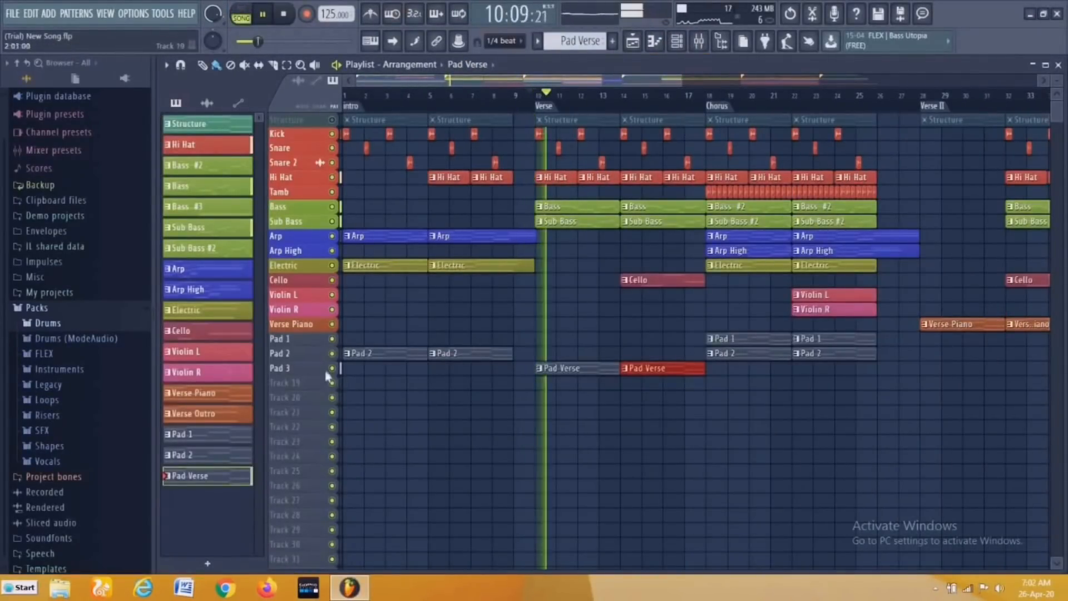
pyautogui.press('F9')
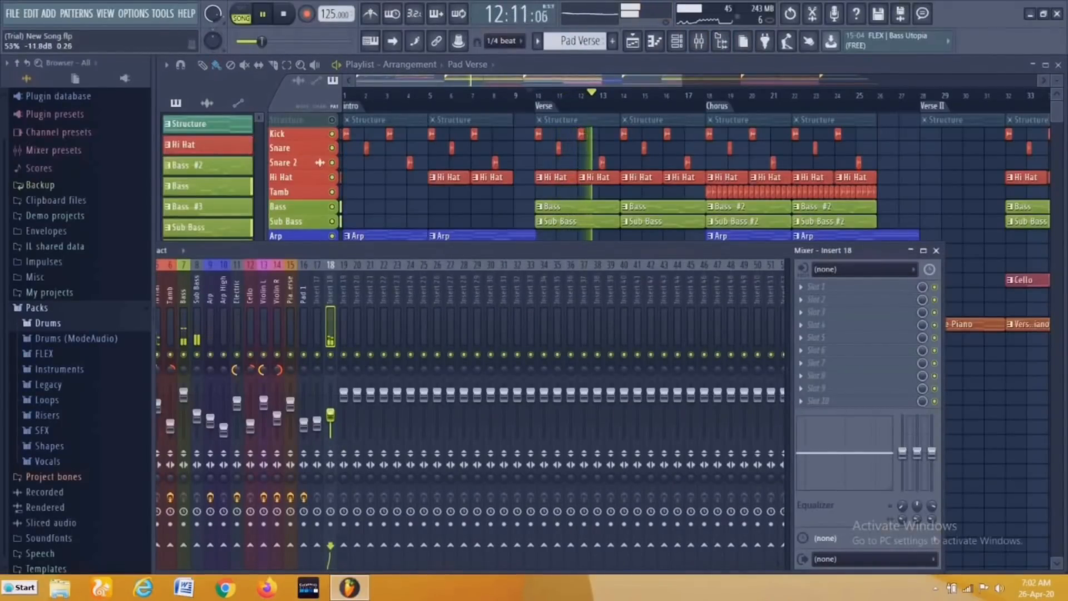
pyautogui.moveTo(832, 474)
pyautogui.mouseDown()
pyautogui.moveTo(872, 454)
pyautogui.moveTo(863, 439)
pyautogui.moveTo(826, 434)
pyautogui.mouseUp()
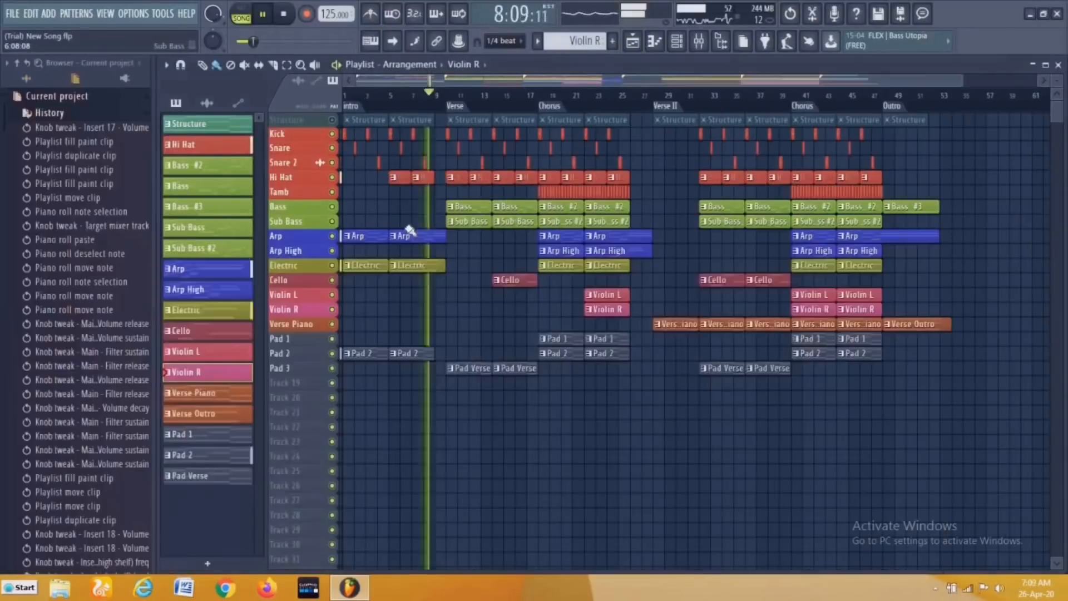
pyautogui.press('space')
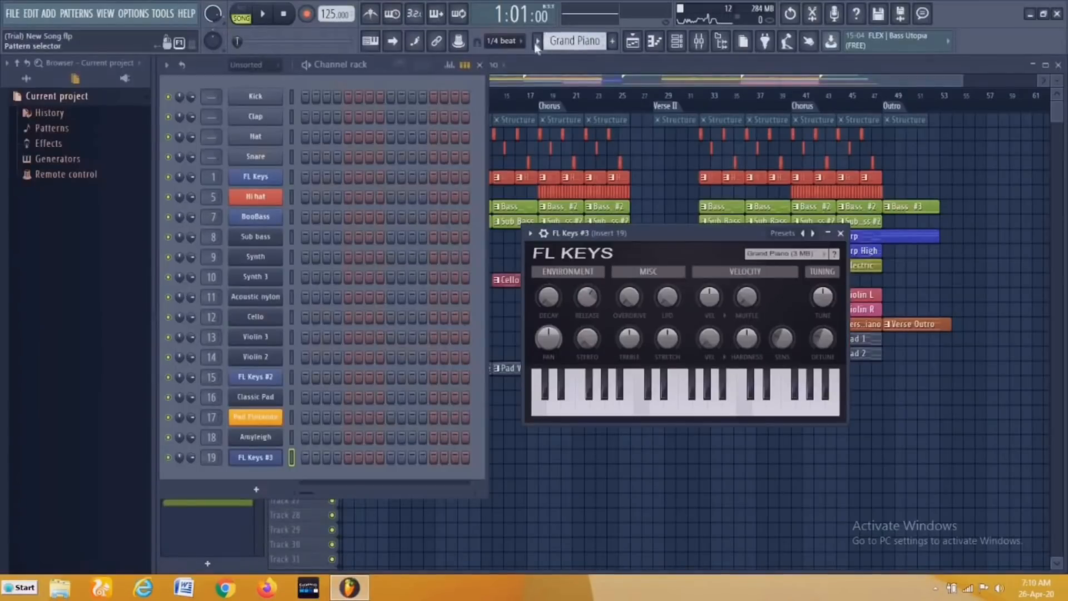
# Copy the top notes of the Structure chords into the Grand Piano pattern's FL Keys #3 channel and lower them one octave
pyautogui.click(537, 41)
pyautogui.click(552, 65)
pyautogui.click(392, 180)
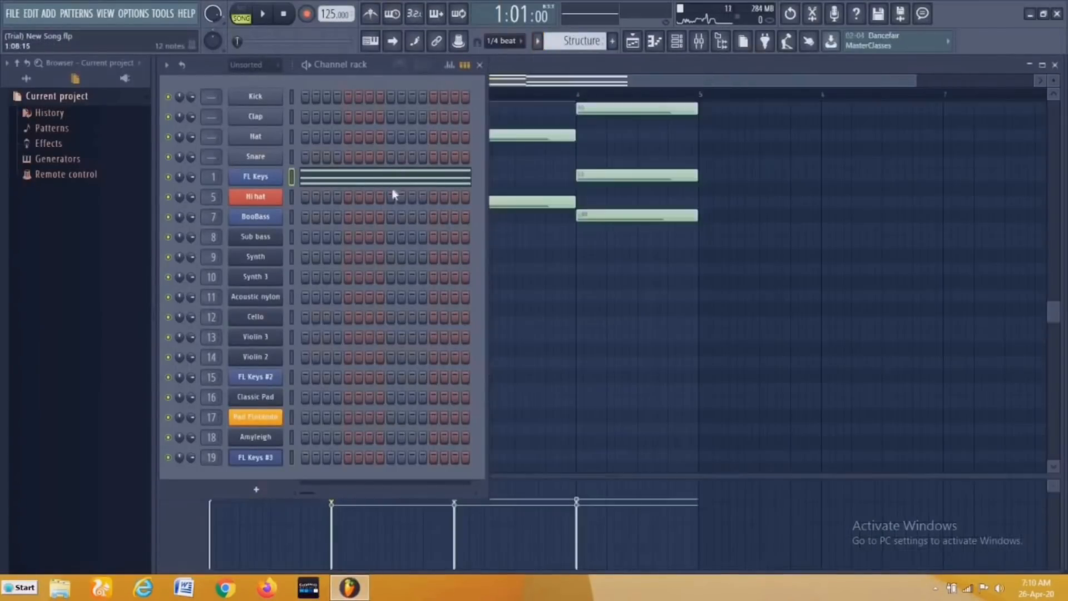
pyautogui.scroll(-1, 554, 188)
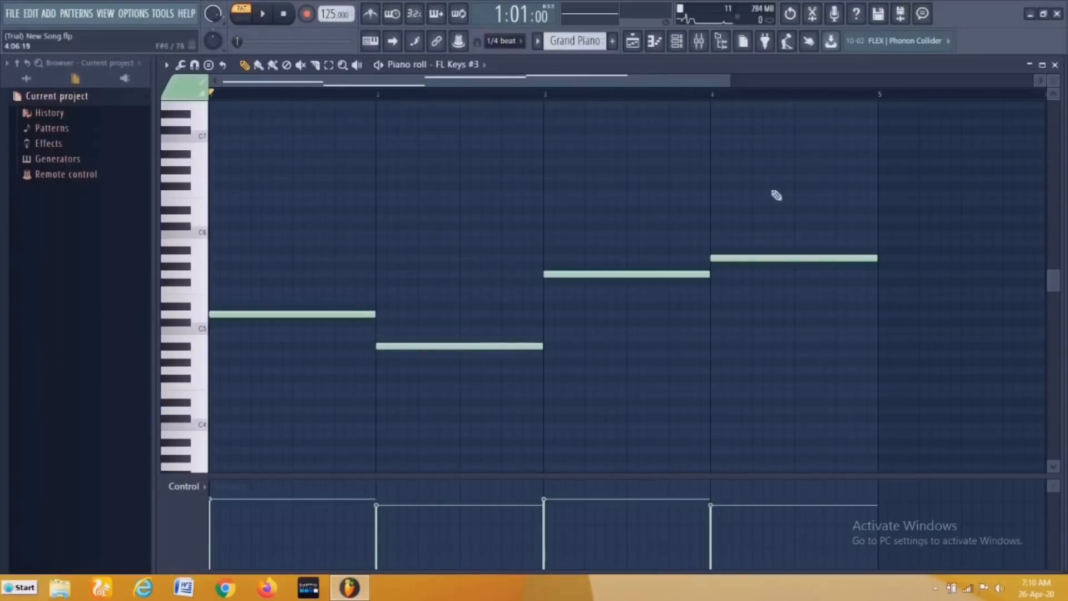
pyautogui.hotkey('ctrl', 'a')
pyautogui.moveTo(232, 313); pyautogui.dragTo(232, 406)
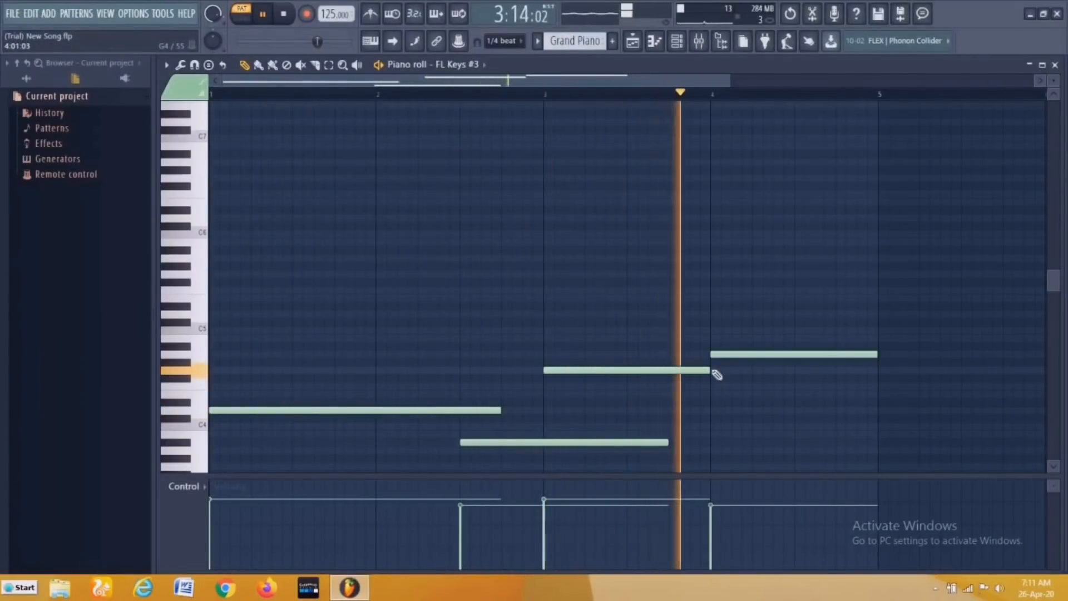
pyautogui.press('space')
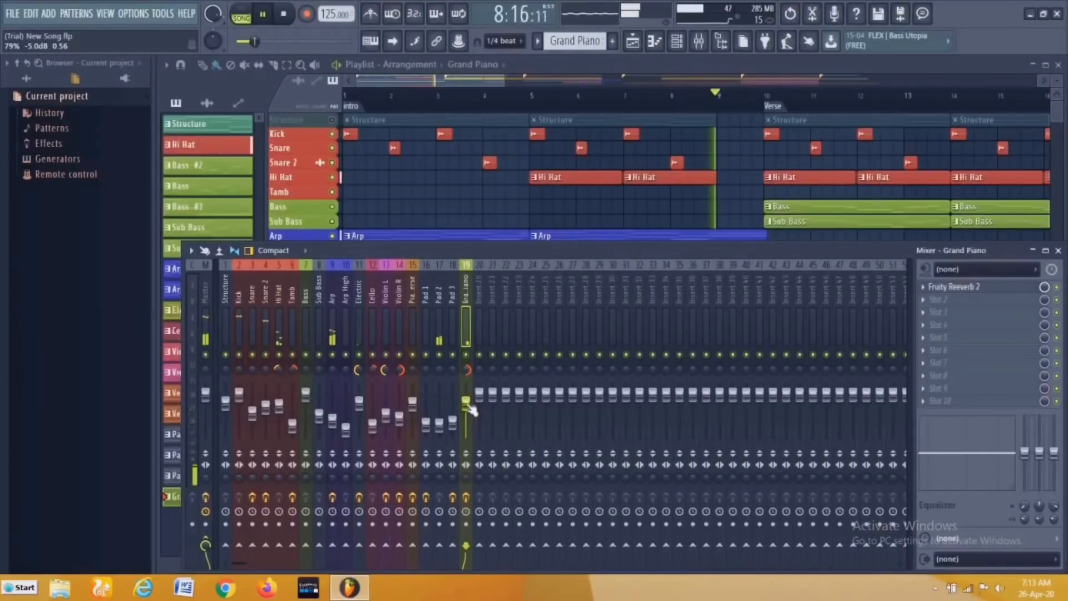
# Close the mixer and place the Grand Piano pattern on Track 19 at the start of the first Verse
pyautogui.click(1058, 251)
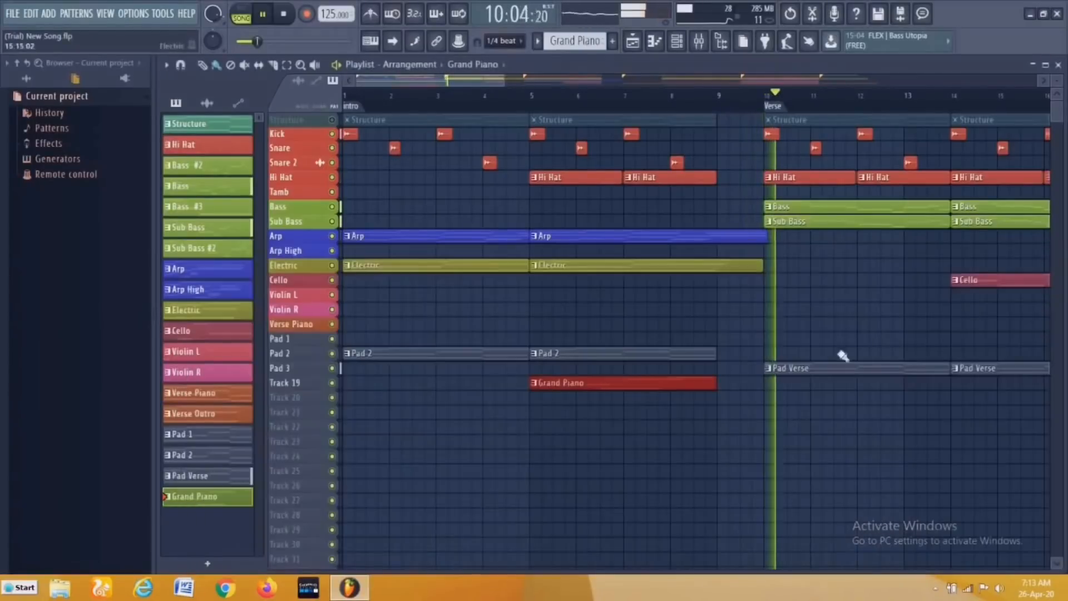
pyautogui.click(770, 385)
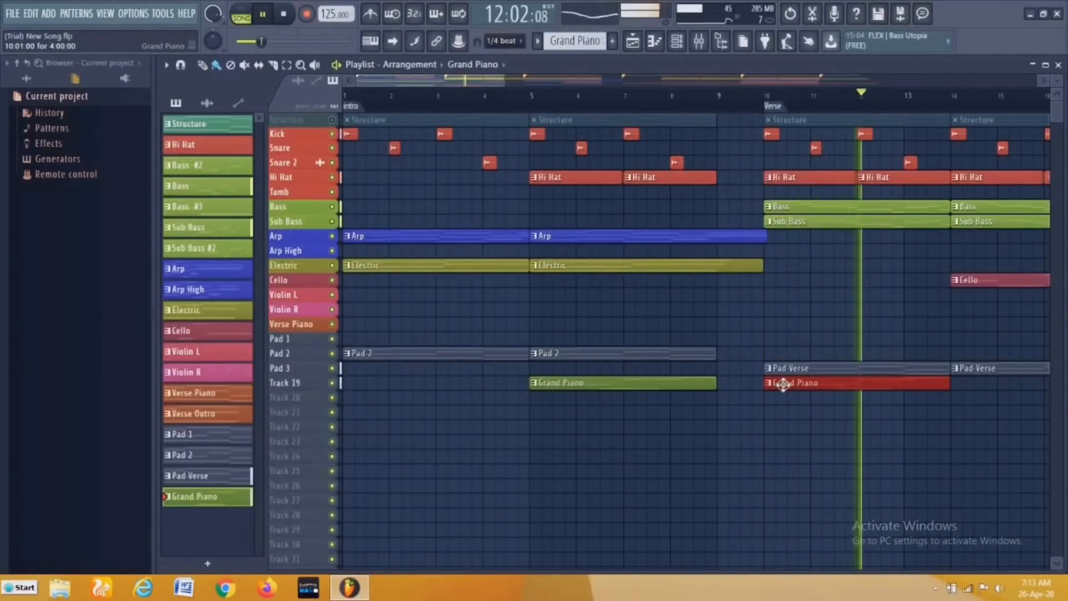
pyautogui.press('F6')
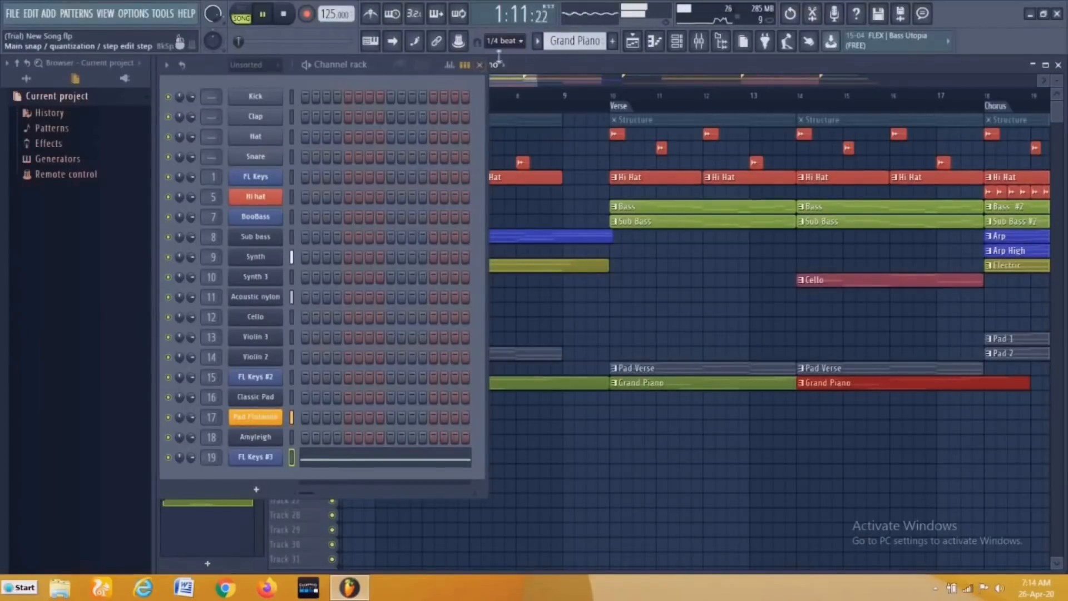
pyautogui.click(479, 65)
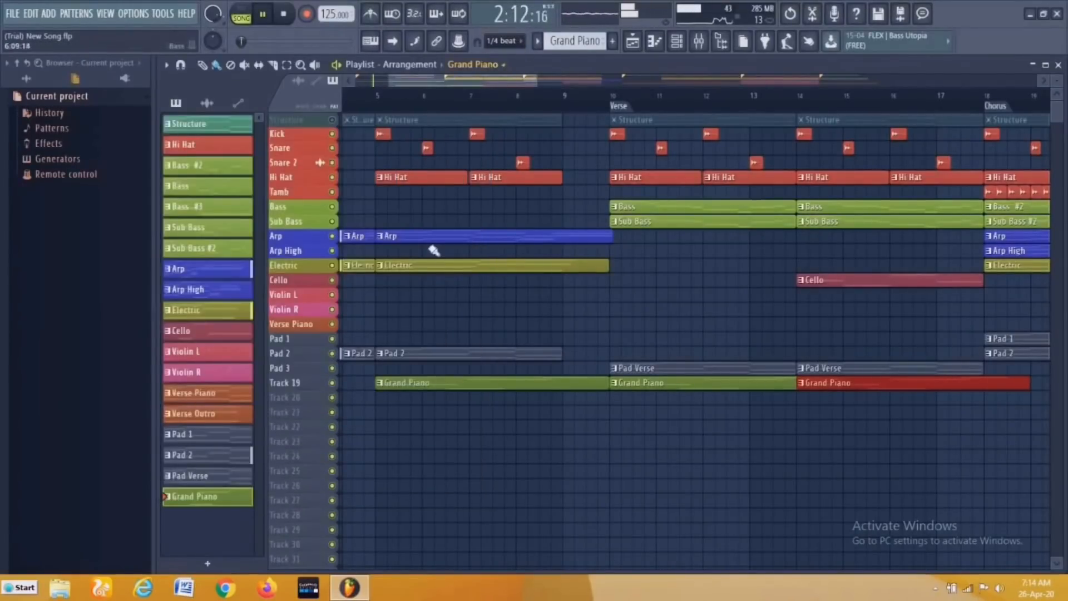
pyautogui.scroll(-5, 436, 247)
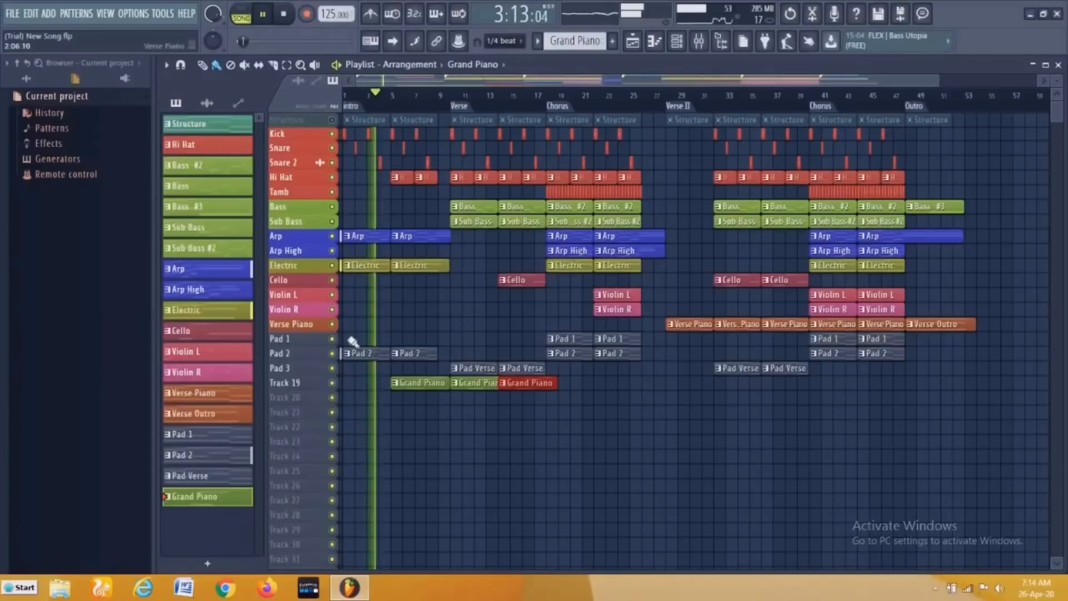
pyautogui.click(700, 42)
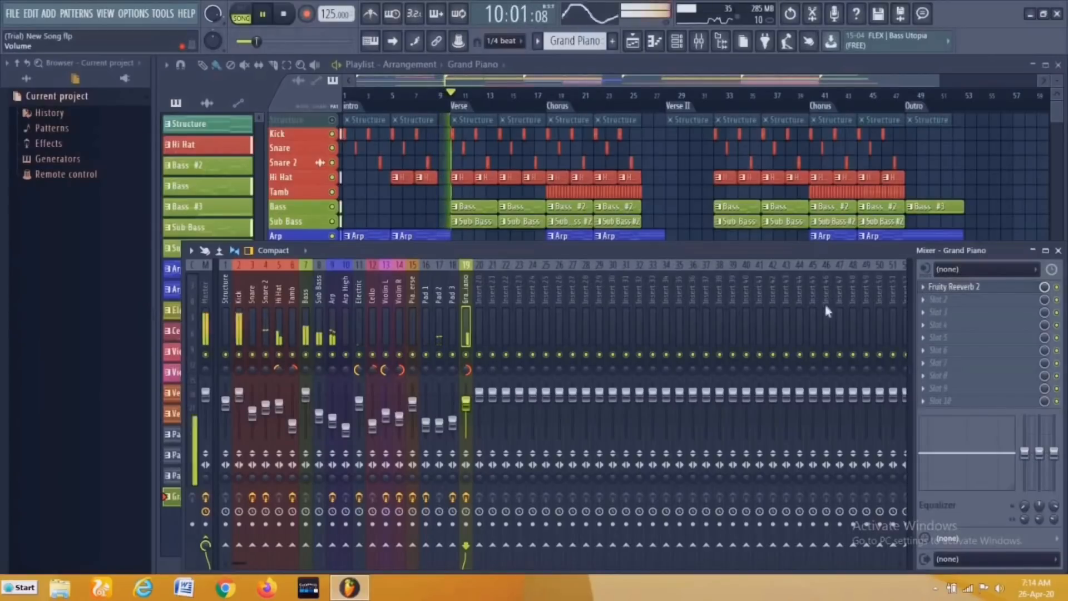
pyautogui.press('F9')
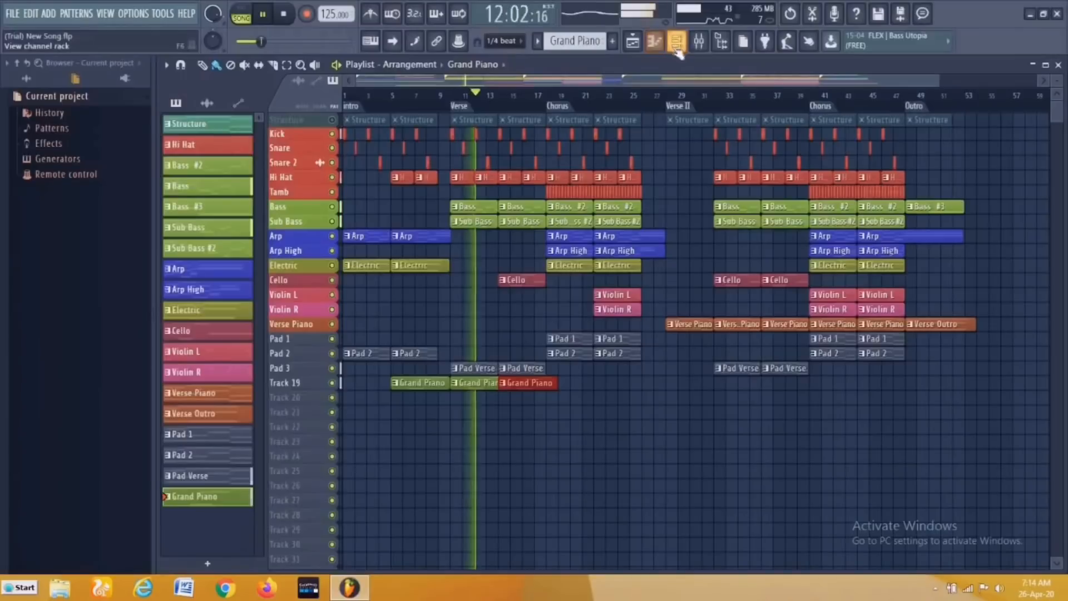
# Lengthen the last FL Keys #3 note in the Grand Piano pattern to 2:09:00 and return to the playlist without the channel rack
pyautogui.click(677, 47)
pyautogui.click(334, 463)
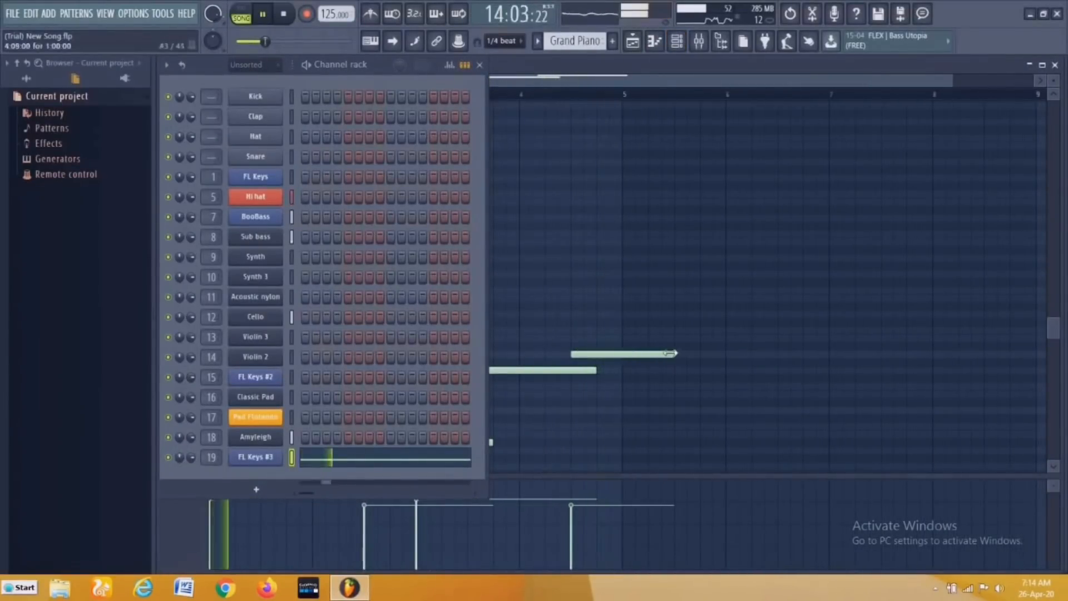
pyautogui.moveTo(678, 354); pyautogui.dragTo(832, 354)
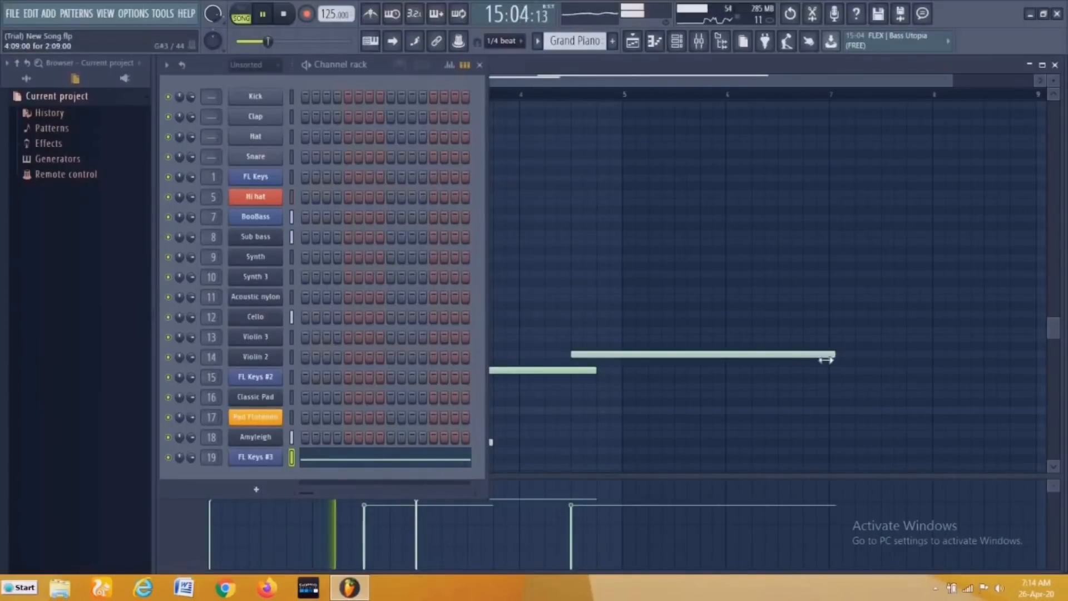
pyautogui.click(1053, 66)
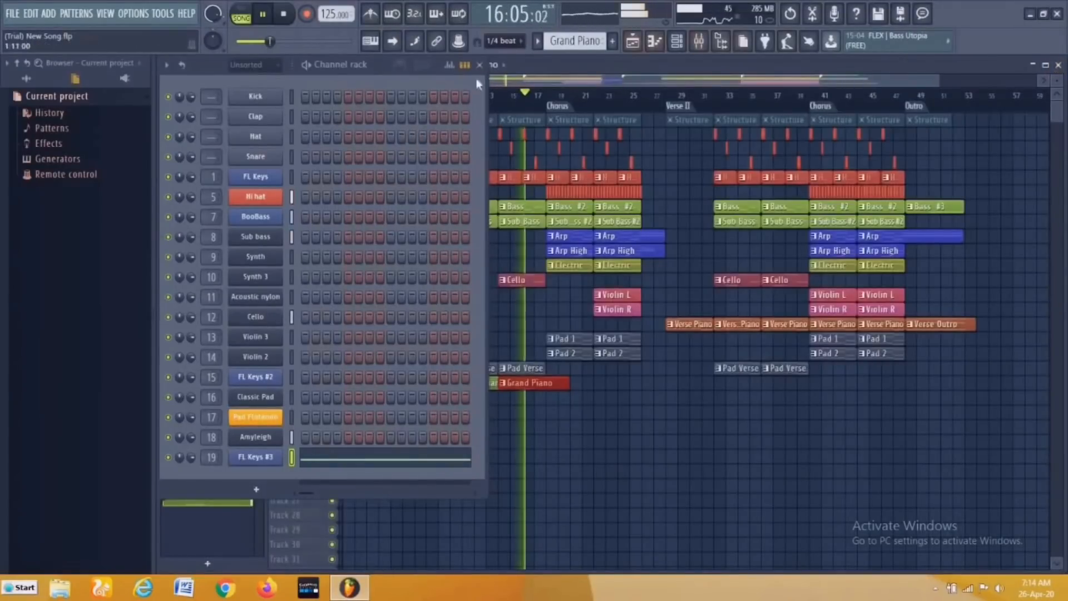
pyautogui.click(480, 64)
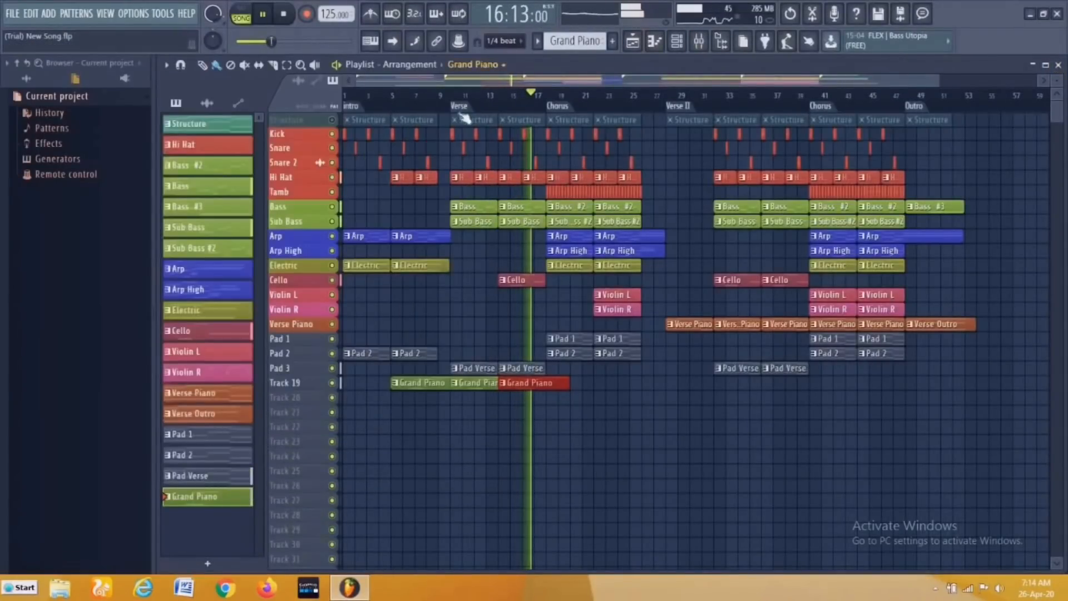
pyautogui.click(557, 414)
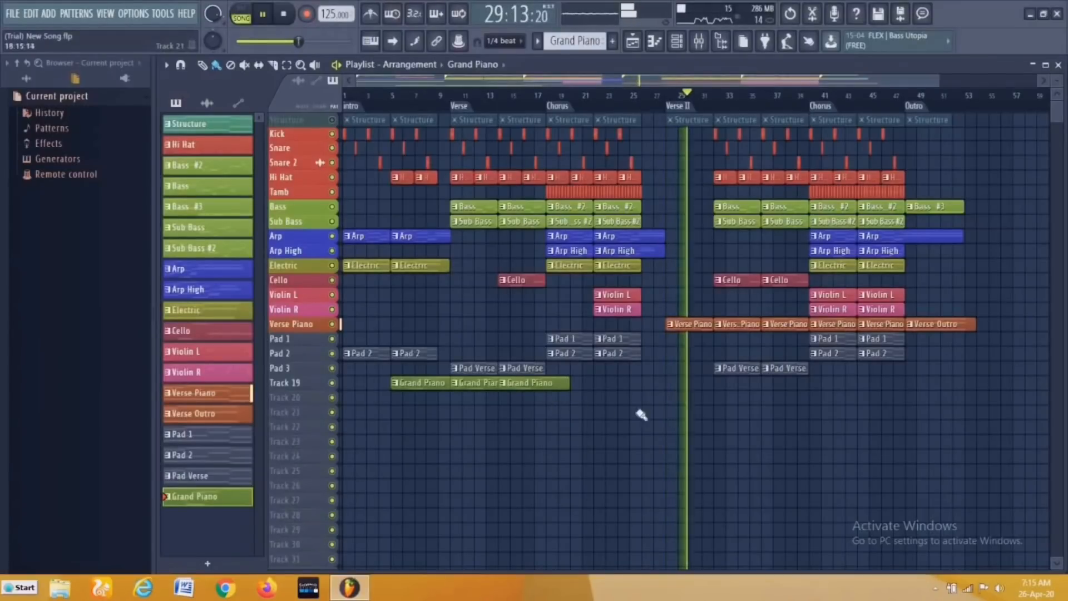
# Place a Grand Piano clip on Track 19 at bar 32 in Verse II and shorten it to four bars
pyautogui.click(720, 382)
pyautogui.scroll(2, 722, 388)
pyautogui.scroll(4, 722, 388)
pyautogui.scroll(-2, 722, 389)
pyautogui.scroll(-2, 724, 395)
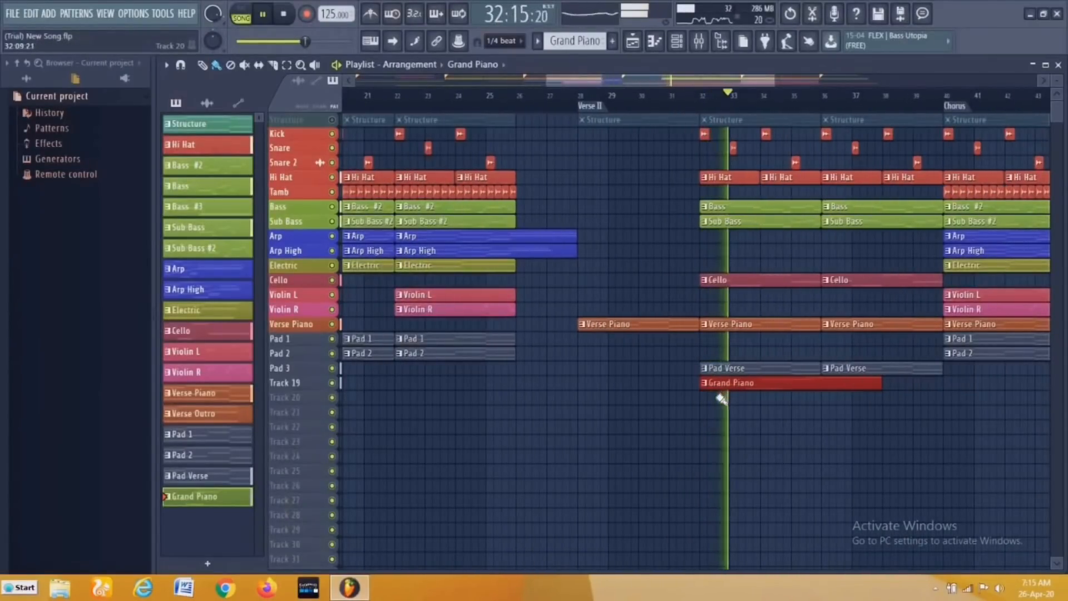
pyautogui.scroll(-3, 723, 399)
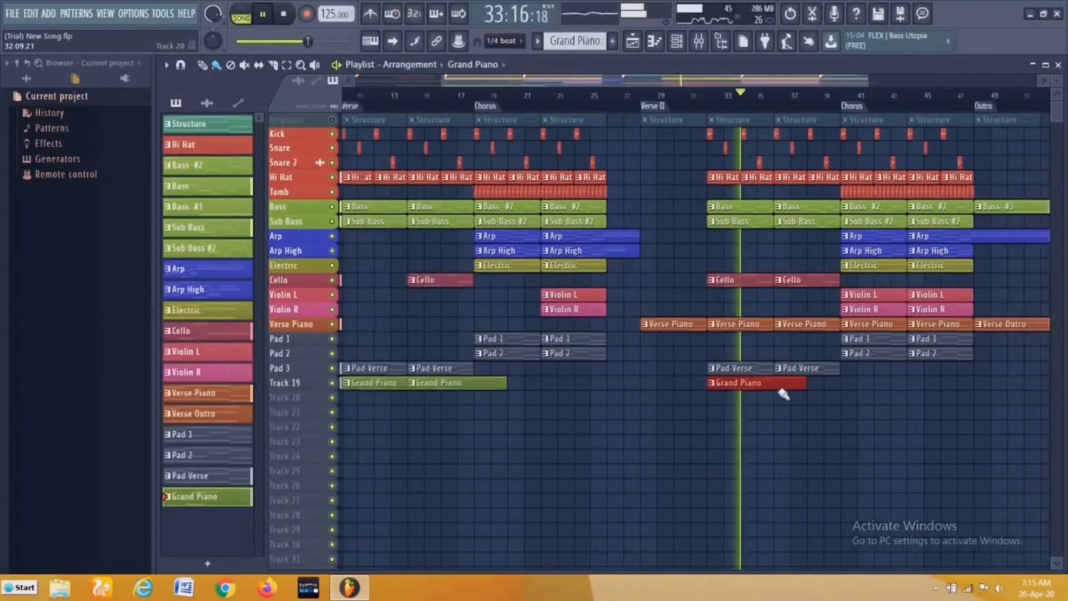
pyautogui.moveTo(800, 388); pyautogui.dragTo(773, 406)
pyautogui.scroll(4, 774, 406)
pyautogui.scroll(3, 778, 410)
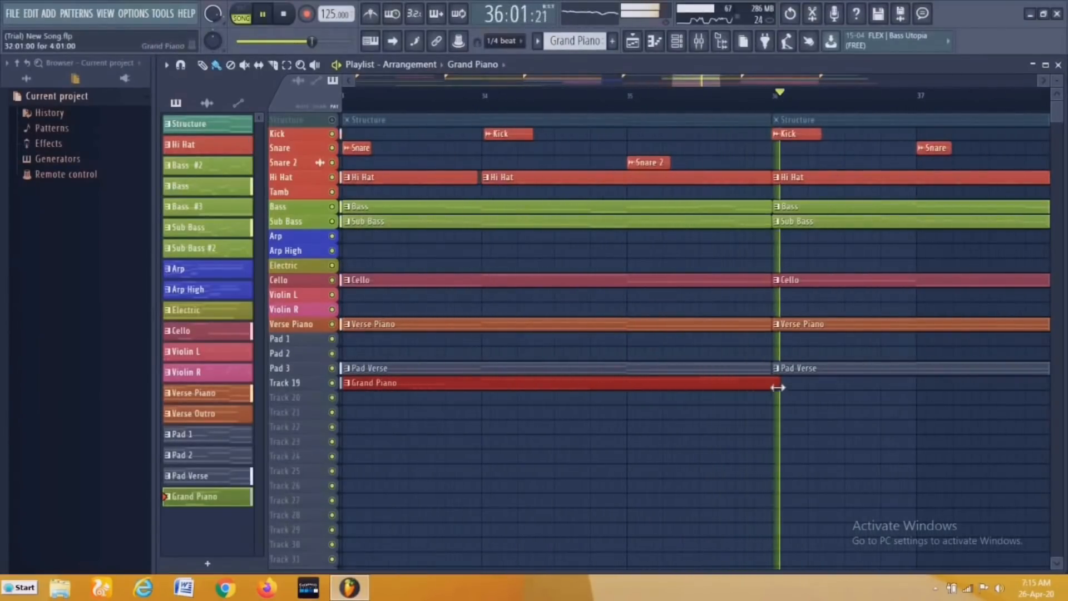
pyautogui.scroll(-4, 772, 401)
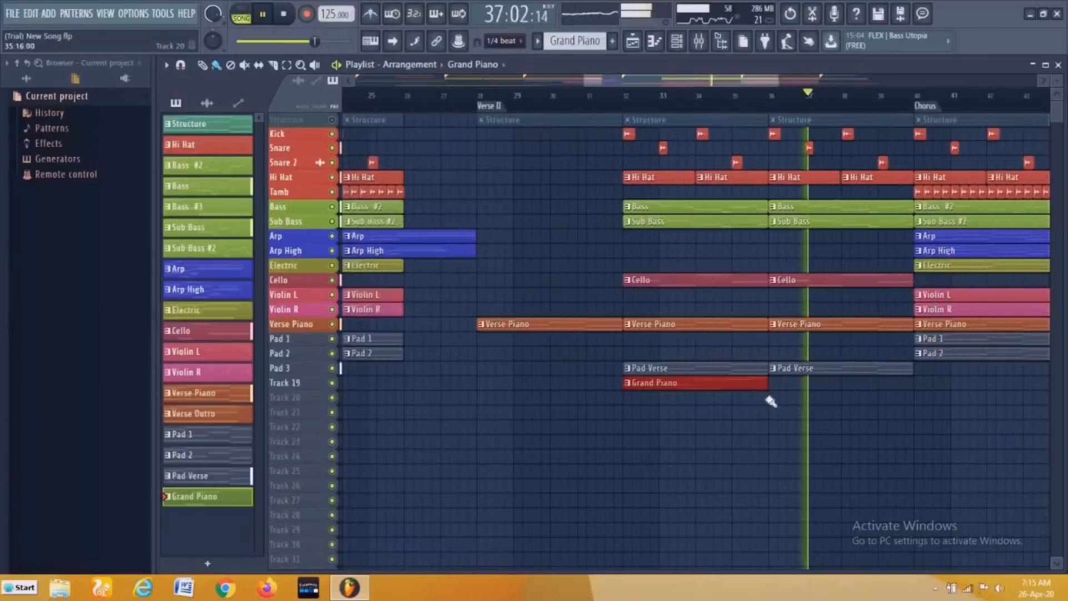
# Repeat the four-bar Grand Piano clip from bar 36 through the second Chorus into the Outro, extending the last copy to the Verse Outro clip's end
pyautogui.hotkey('ctrl', 'b')
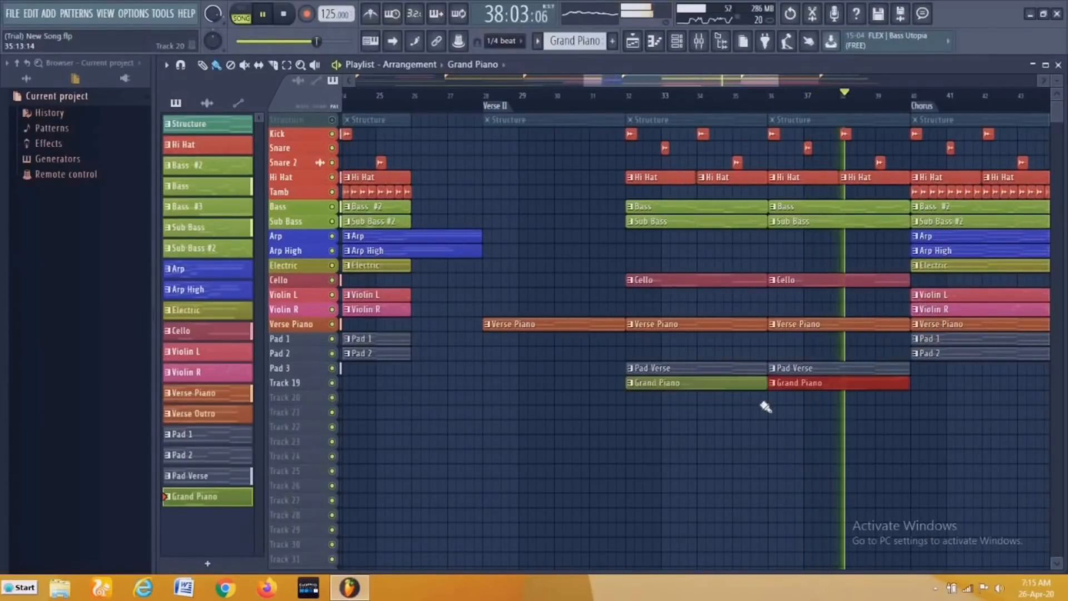
pyautogui.scroll(-1, 766, 407)
pyautogui.scroll(-2, 766, 408)
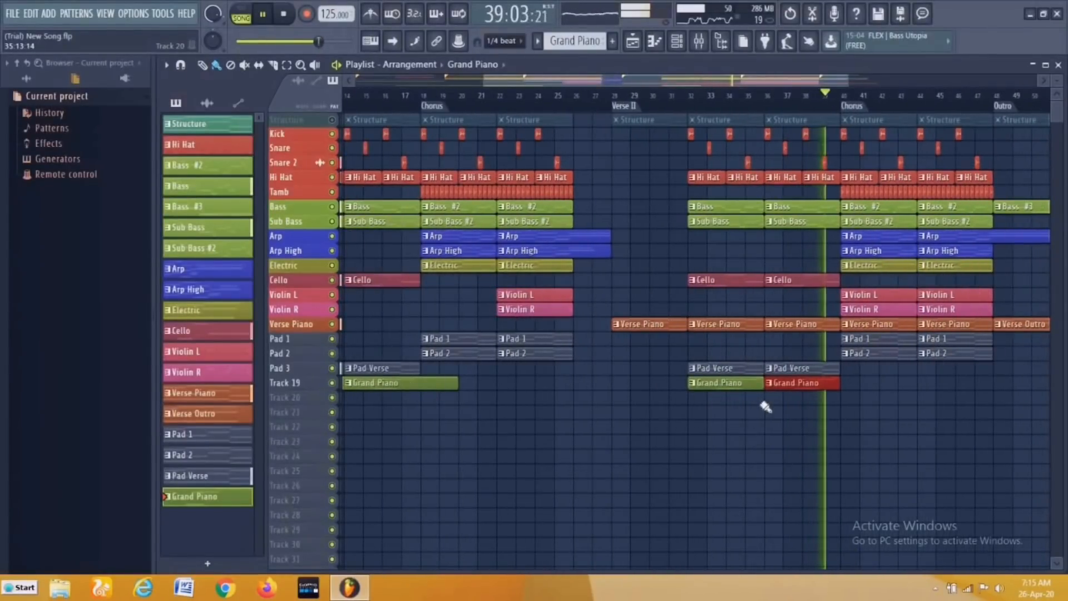
pyautogui.hotkey('ctrl', 'b')
pyautogui.hotkey('ctrl', 'b')
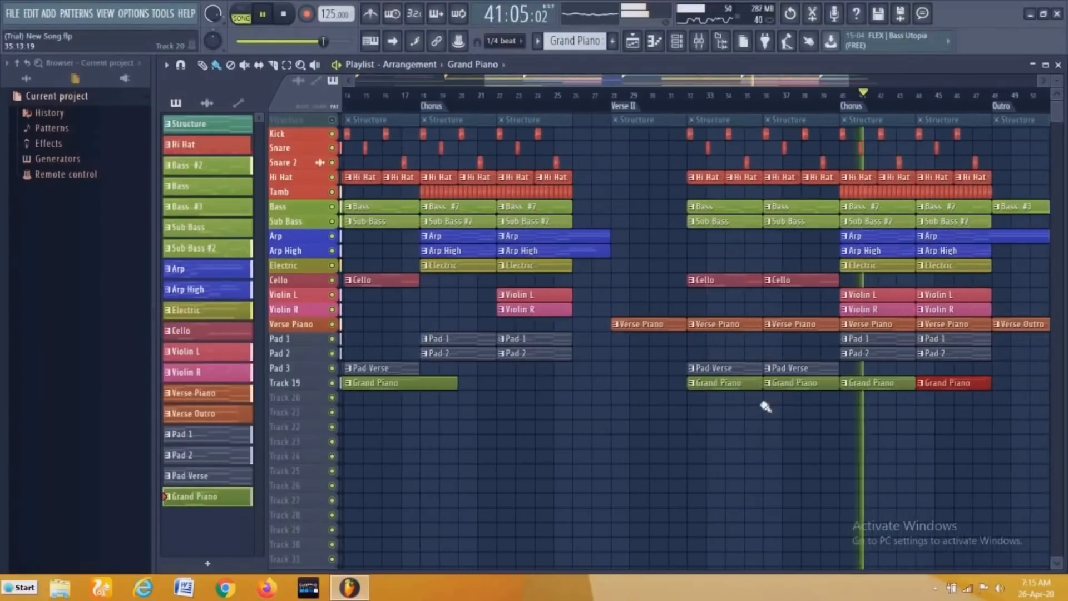
pyautogui.hotkey('ctrl', 'b')
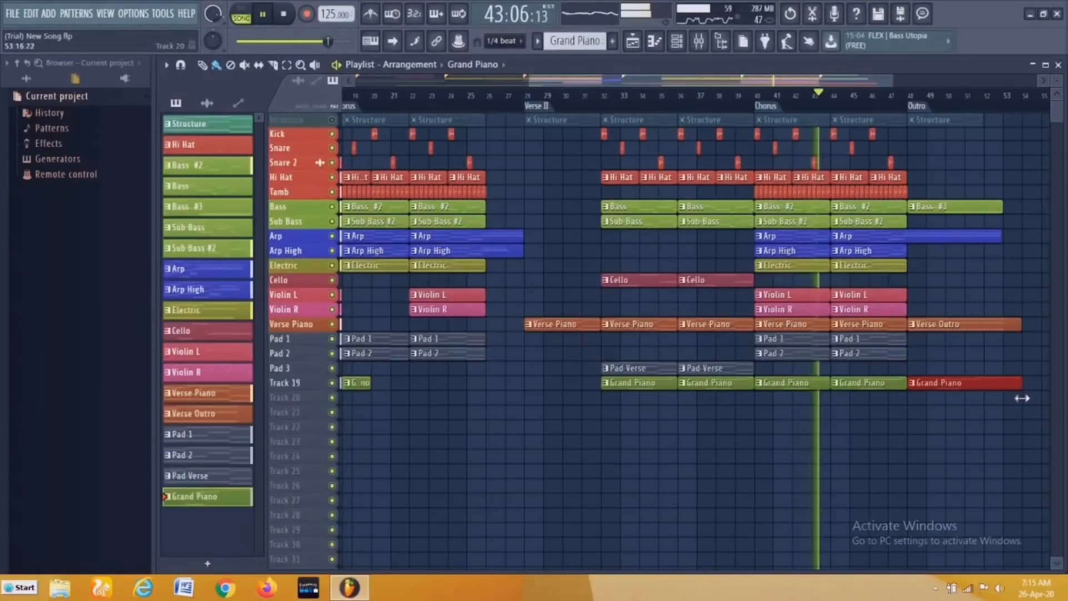
pyautogui.scroll(-3, 935, 430)
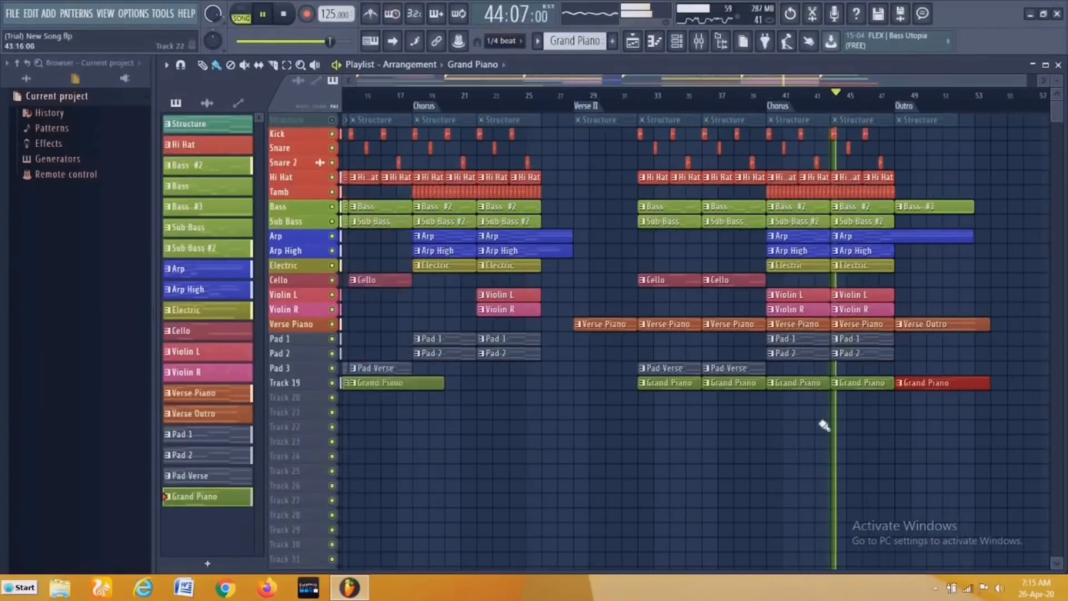